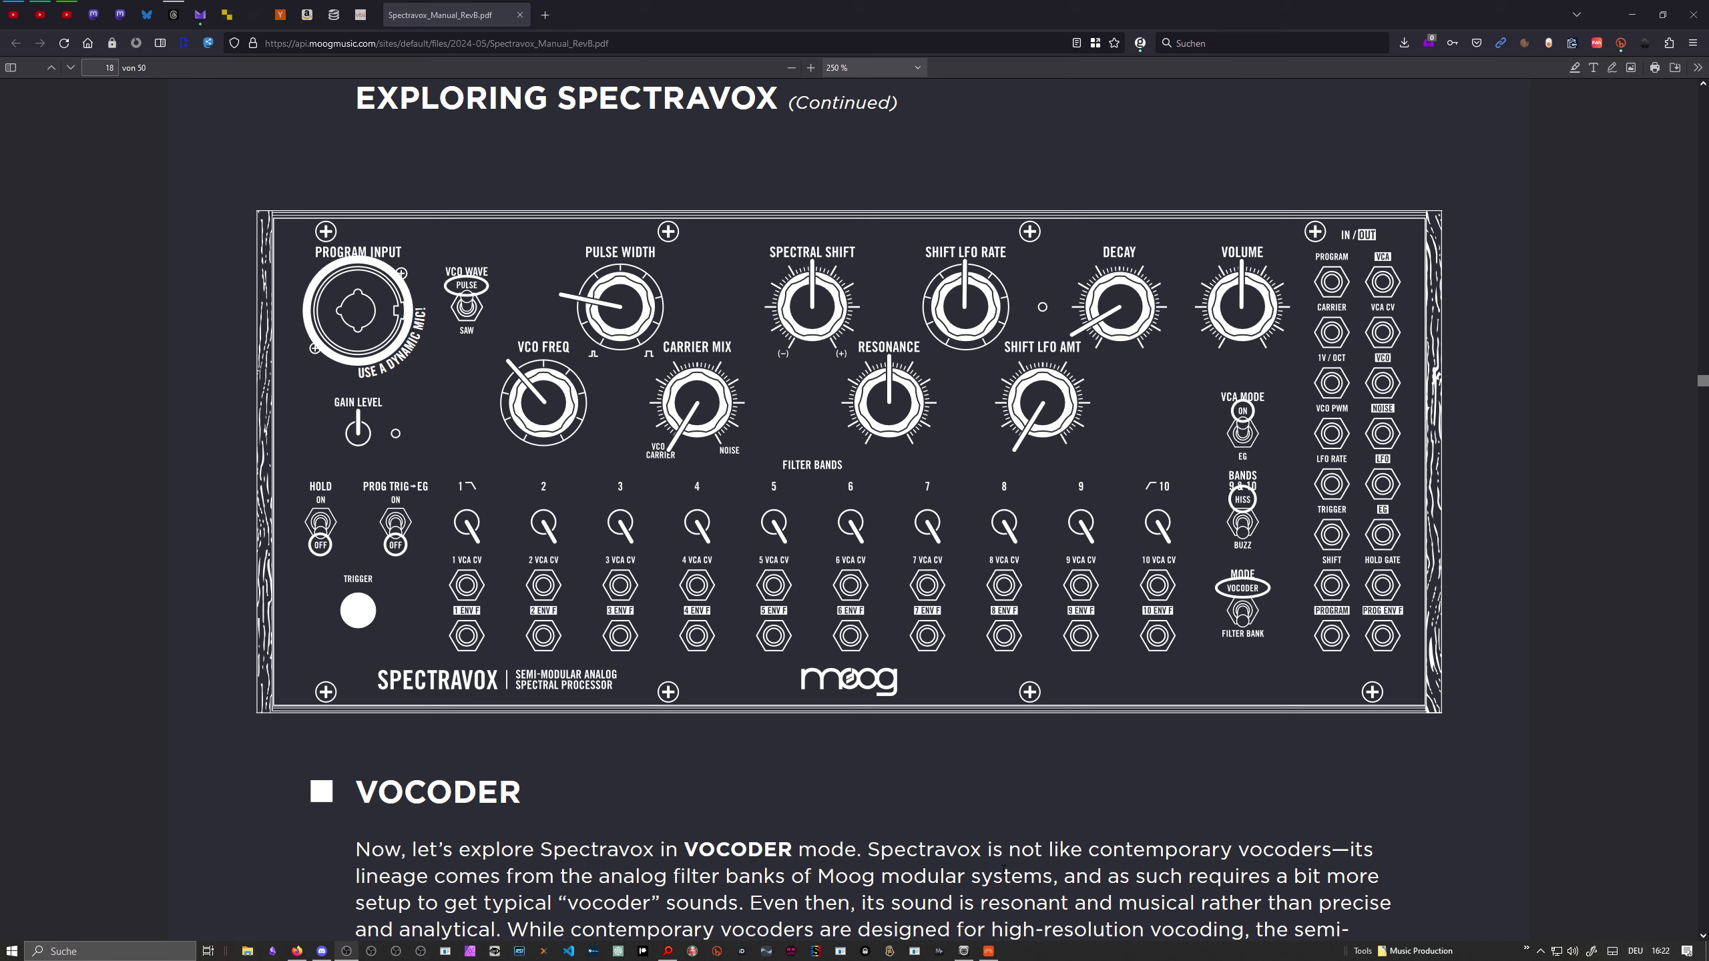
Switch from the Spectravox manual in Firefox to the Spectravox Grid patch in Bitwig Studio.
{"action": "left_click", "coordinate": [989, 950]}
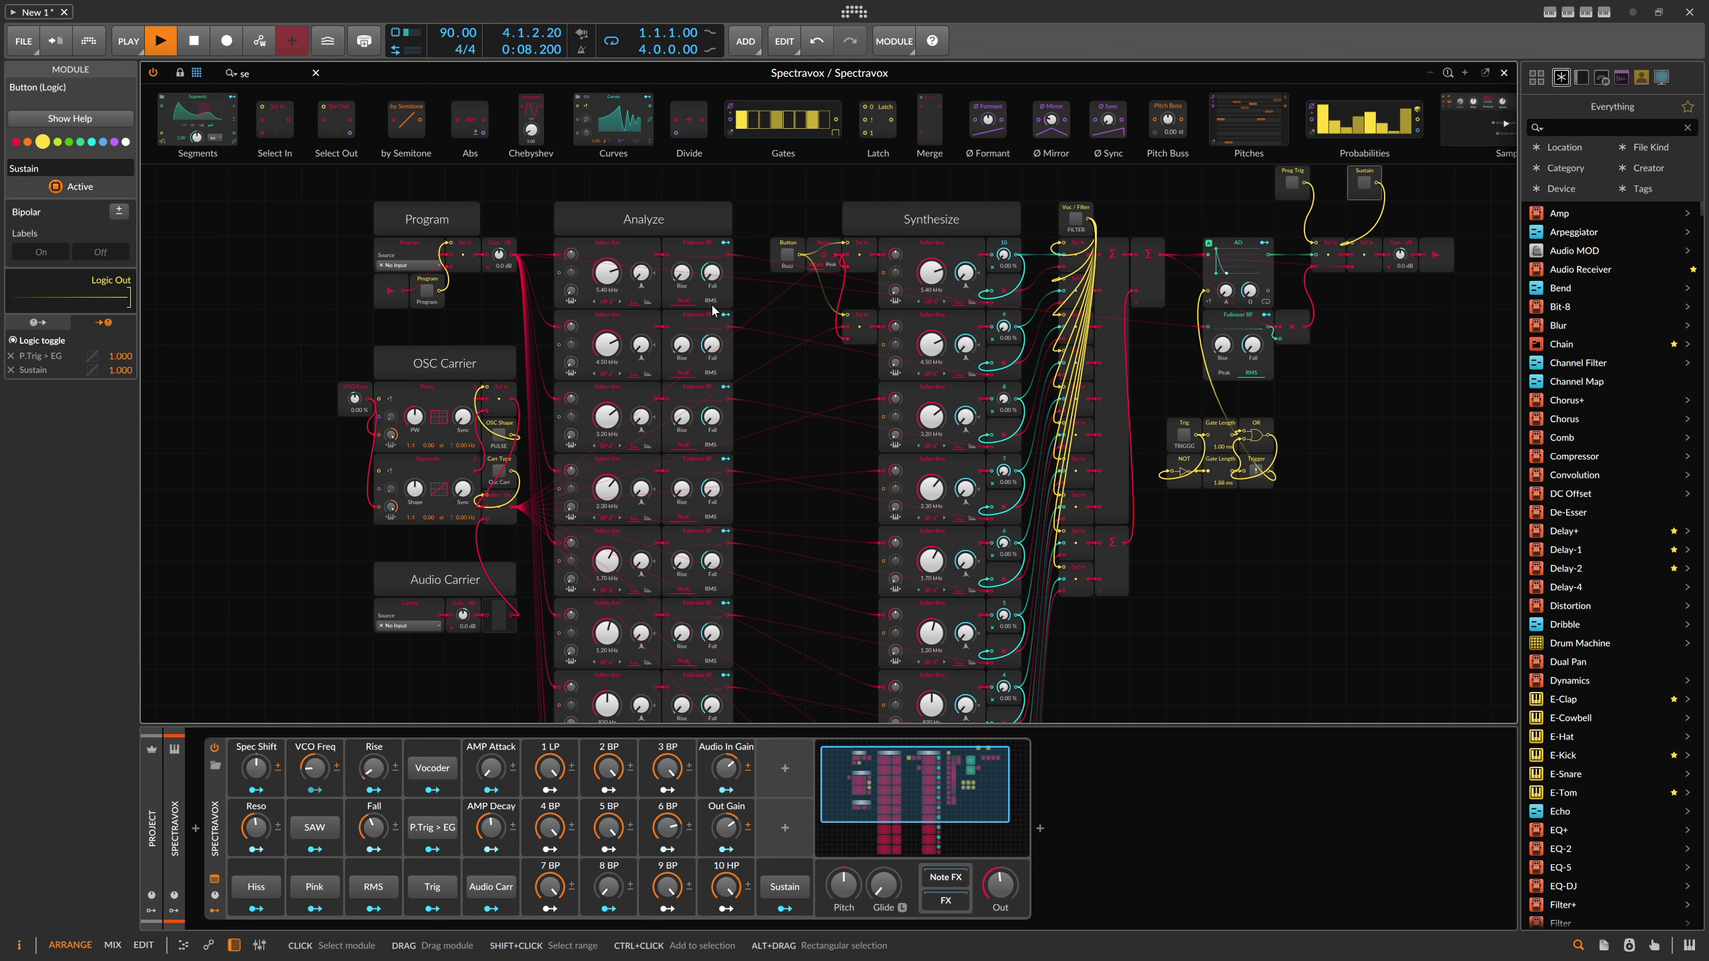
Hide and reshow the device panel so the Spectravox remote controls sit beneath the Grid patch.
{"action": "left_click", "coordinate": [234, 946]}
{"action": "scroll", "coordinate": [673, 572], "scroll_direction": "down", "scroll_amount": 3}
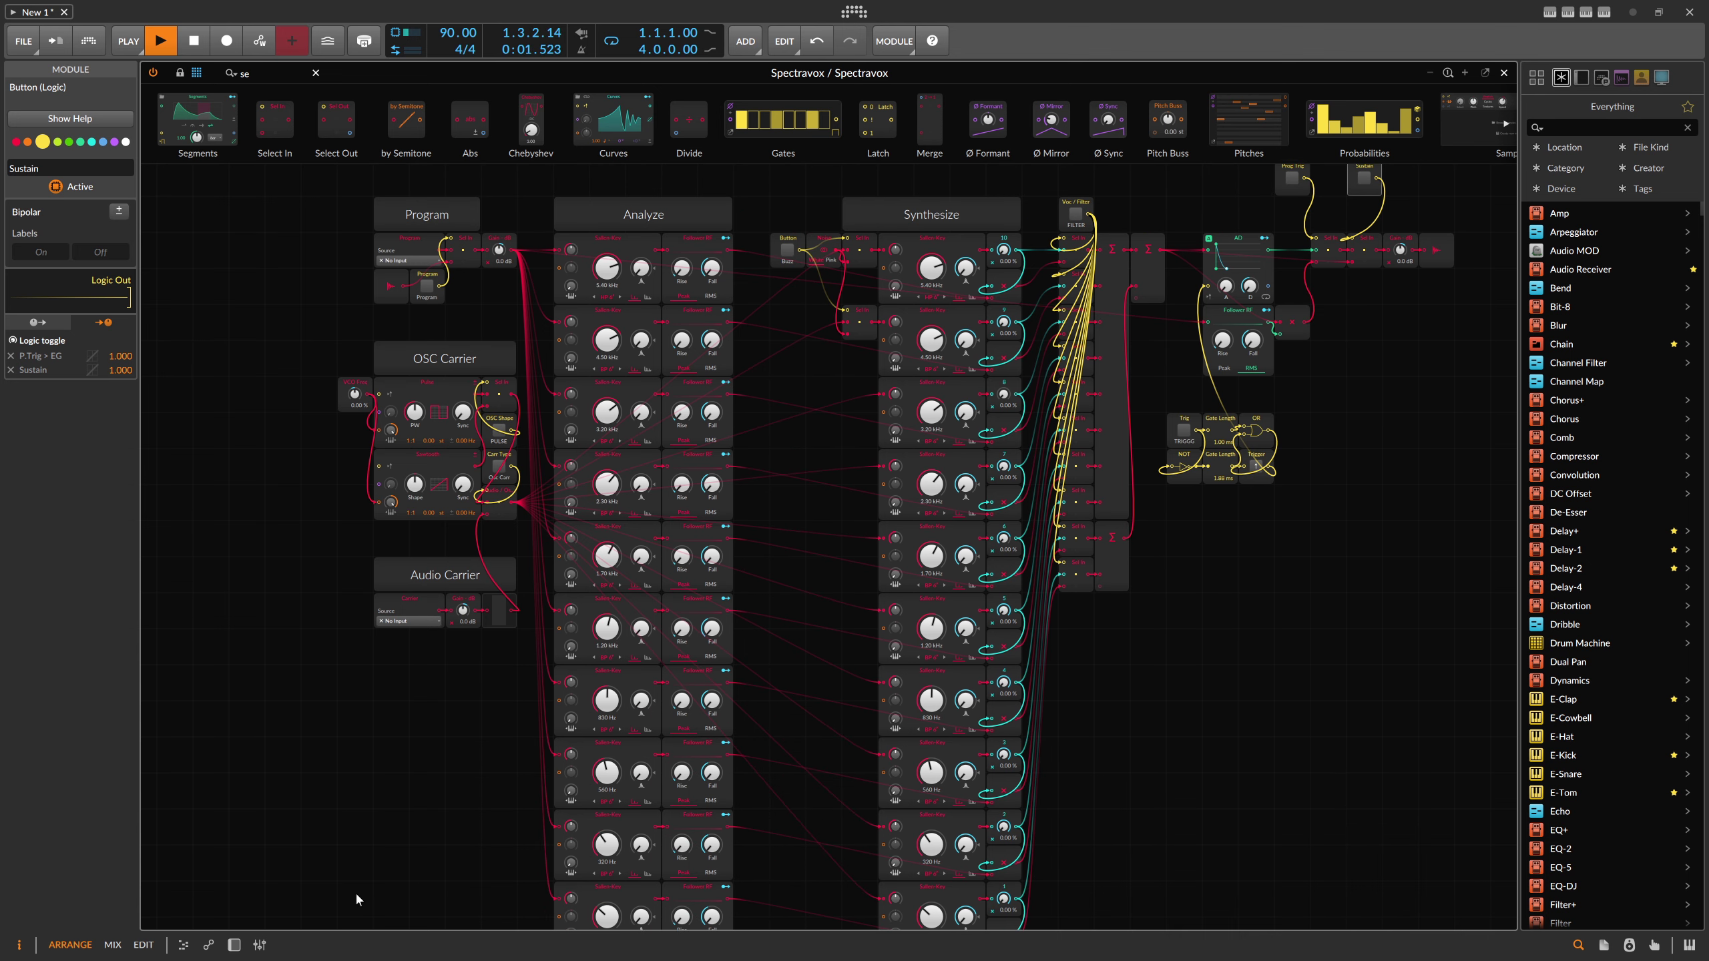
{"action": "left_click", "coordinate": [234, 945]}
{"action": "scroll", "coordinate": [665, 385], "scroll_direction": "up", "scroll_amount": 3}
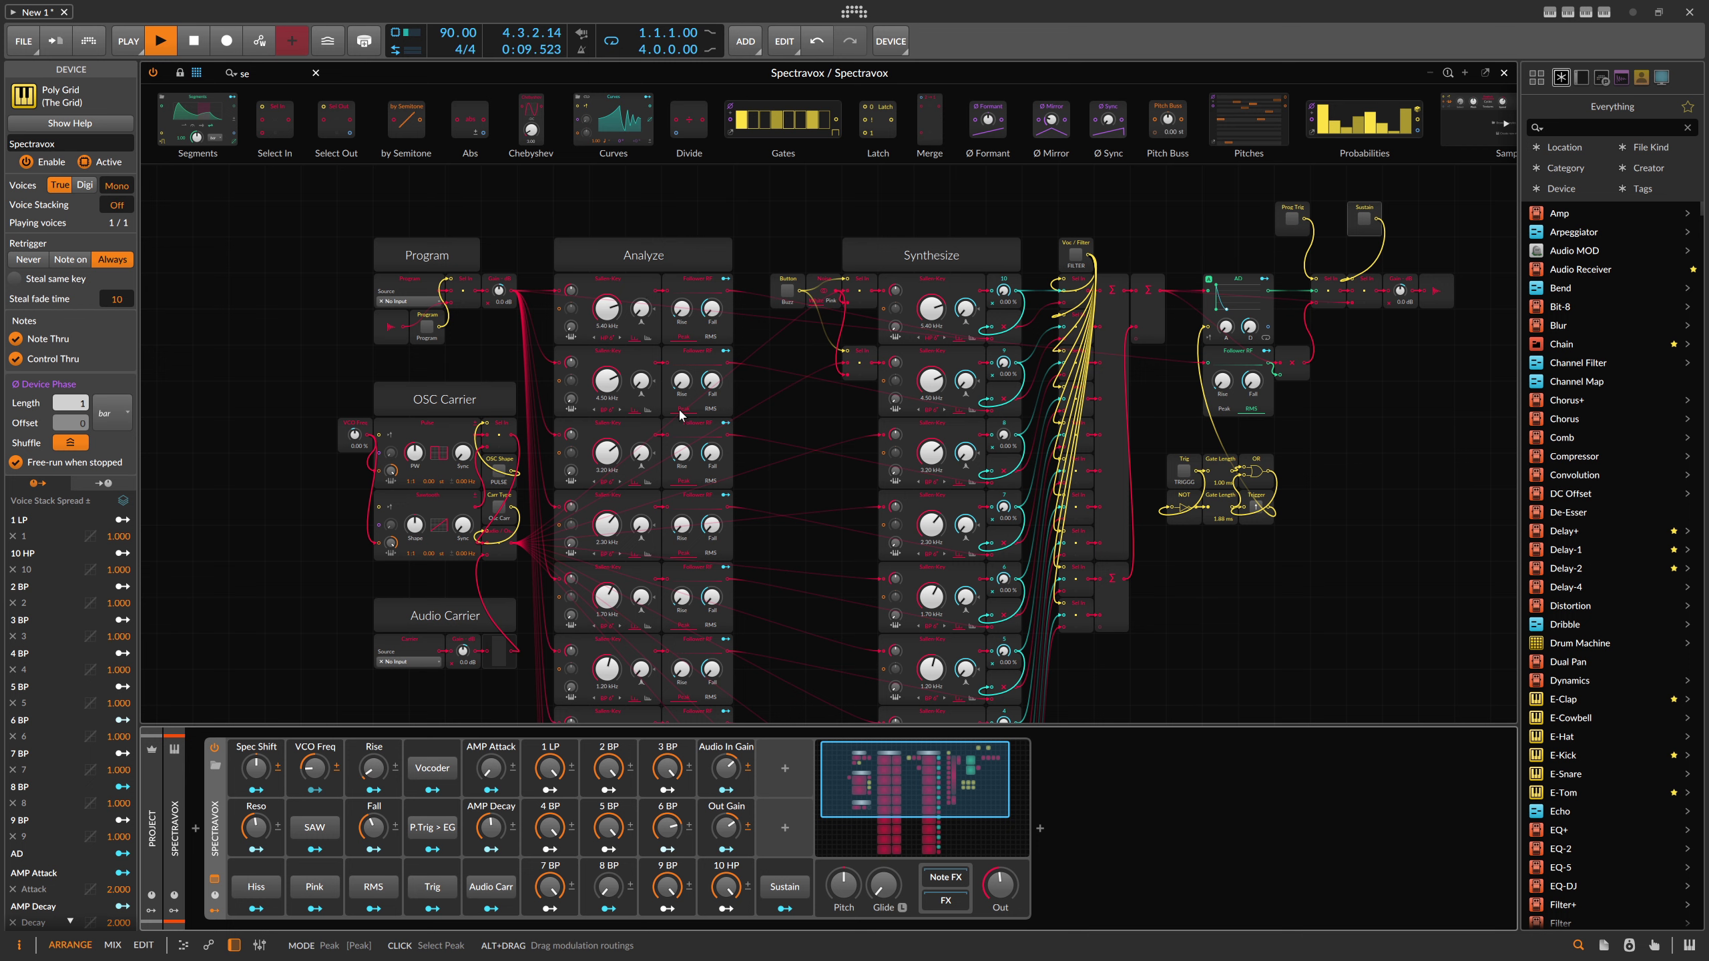
{"action": "scroll", "coordinate": [646, 472], "scroll_direction": "down", "scroll_amount": 1}
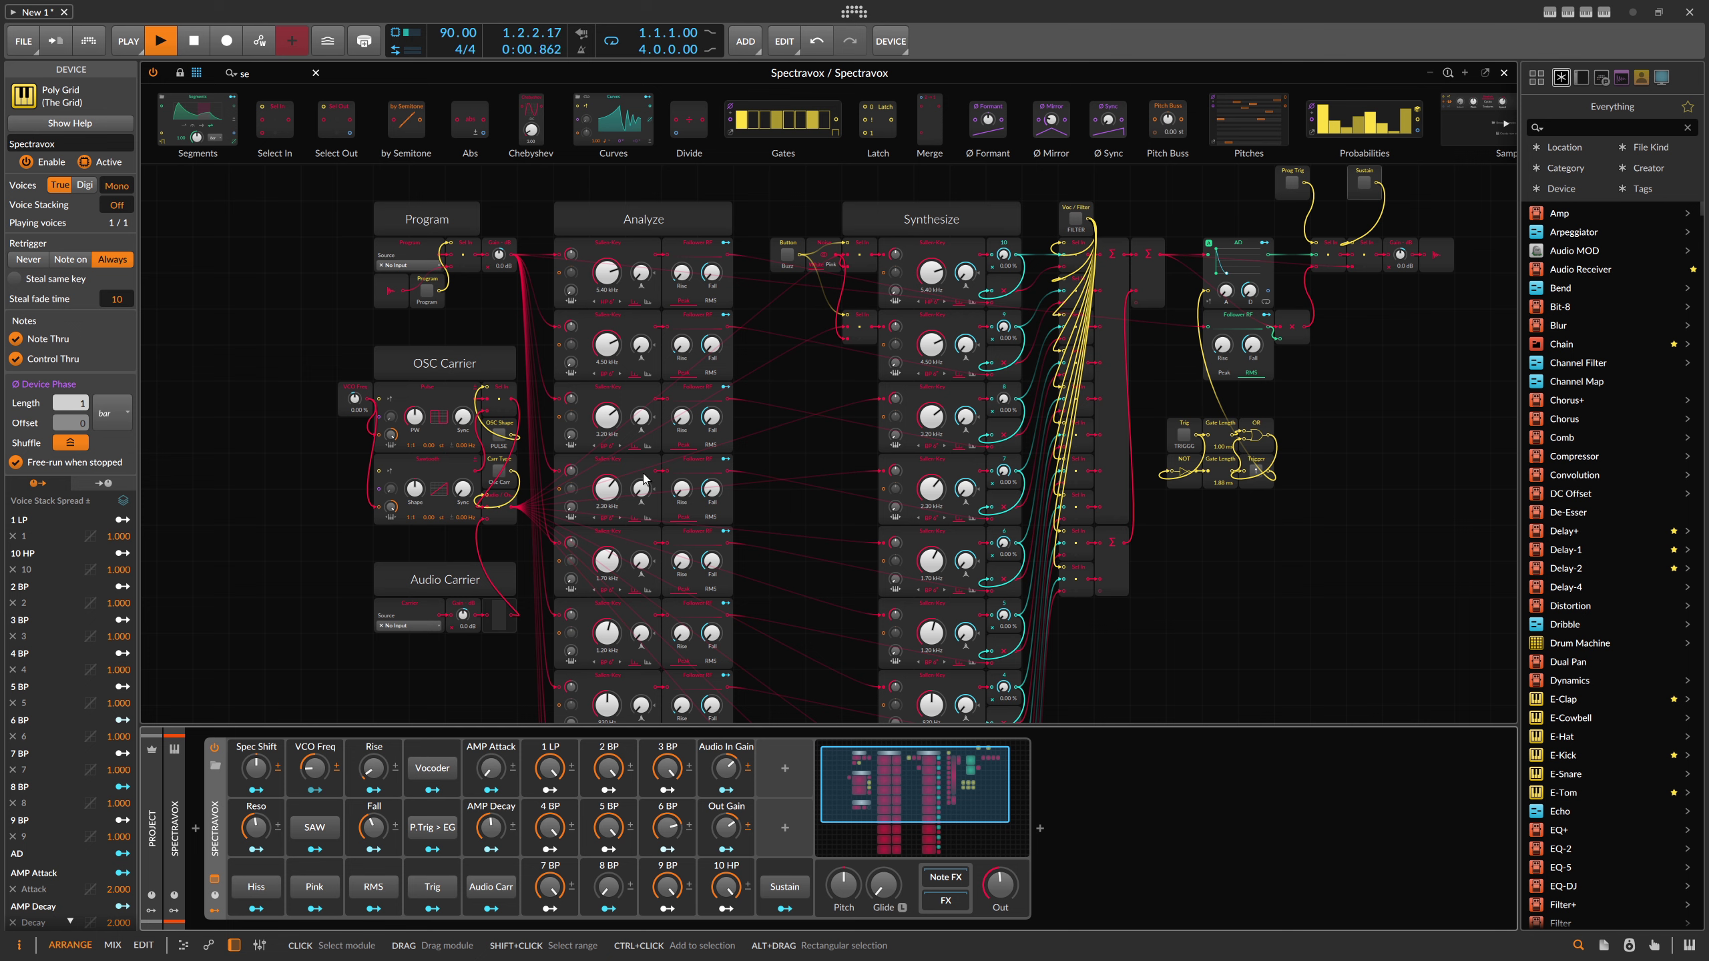
{"action": "scroll", "coordinate": [644, 475], "scroll_direction": "down", "scroll_amount": 1}
{"action": "scroll", "coordinate": [644, 475], "scroll_direction": "up", "scroll_amount": 1}
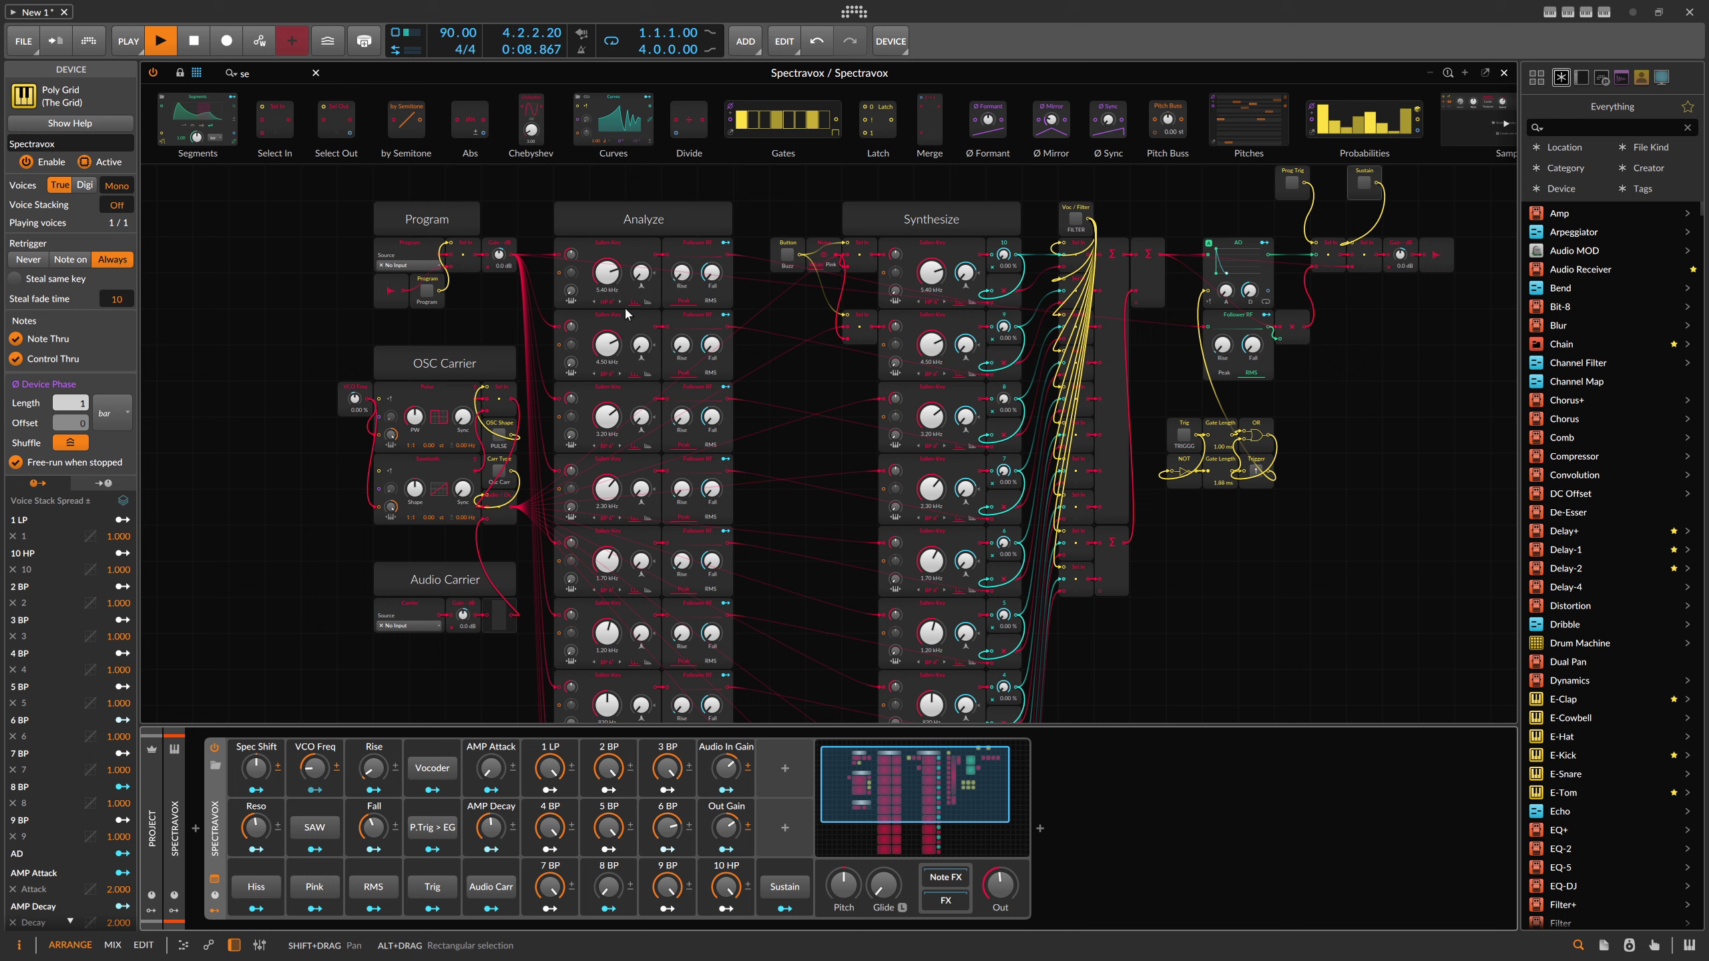
Toggle vocoder mode on and off, select the 6 BP macro, and set VCO Freq to about -31.2%.
{"action": "left_click", "coordinate": [433, 771]}
{"action": "left_click", "coordinate": [433, 771]}
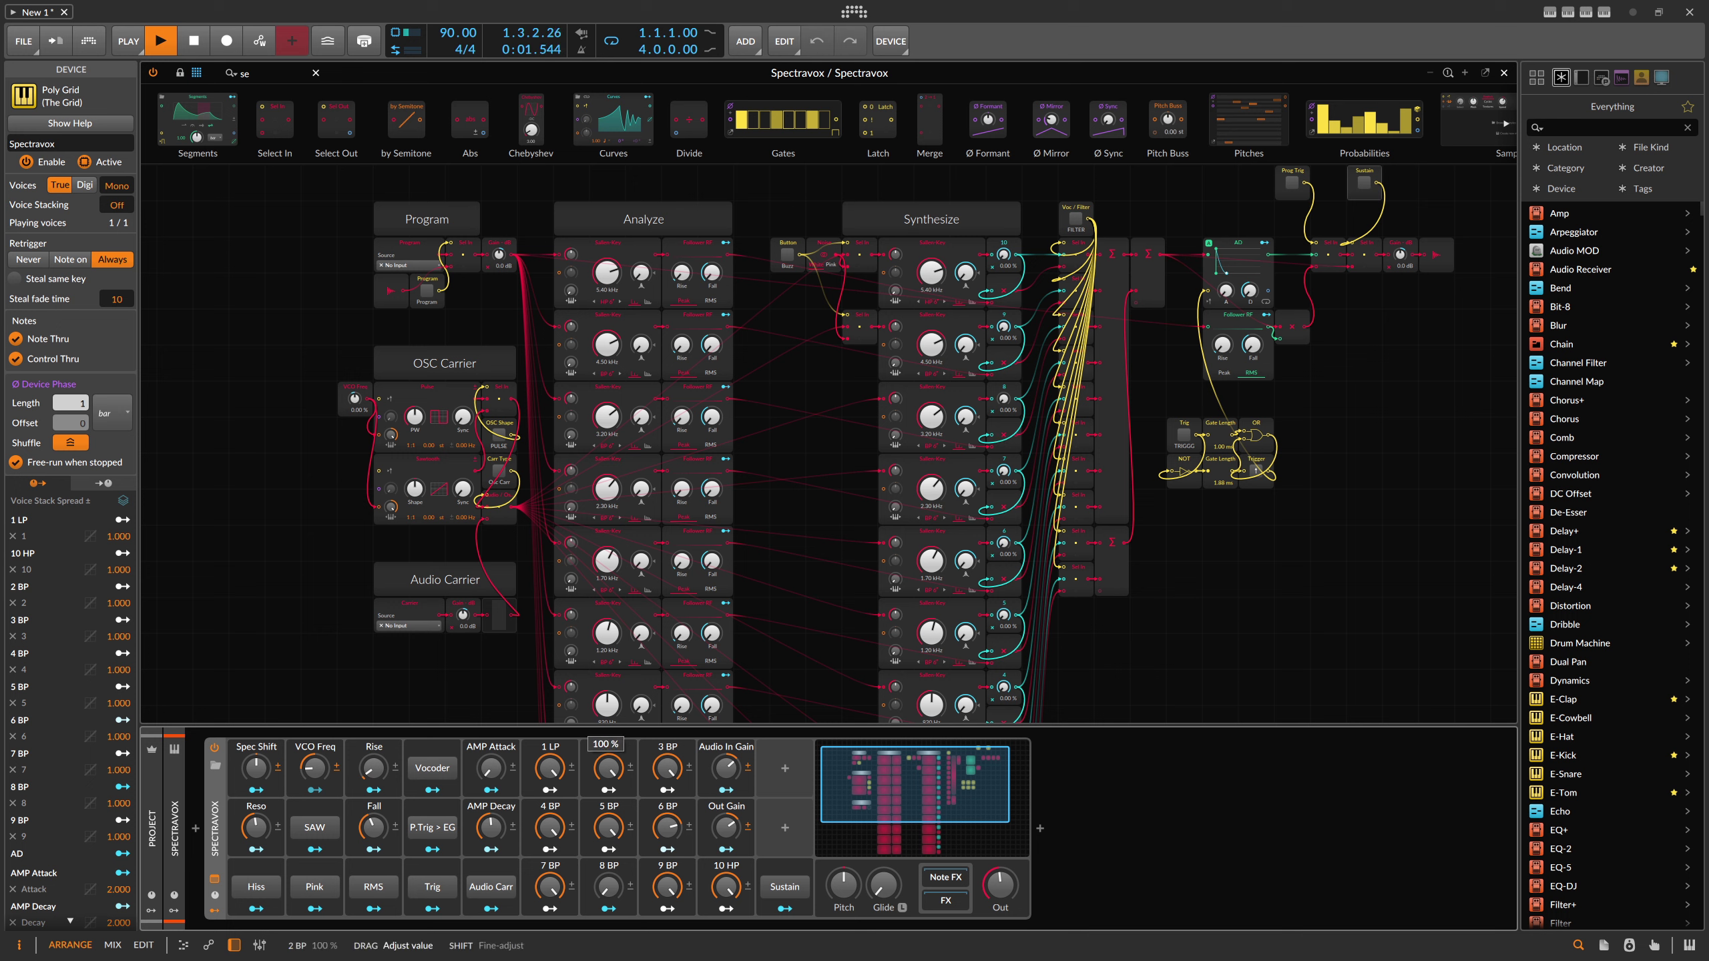
{"action": "left_click", "coordinate": [670, 828]}
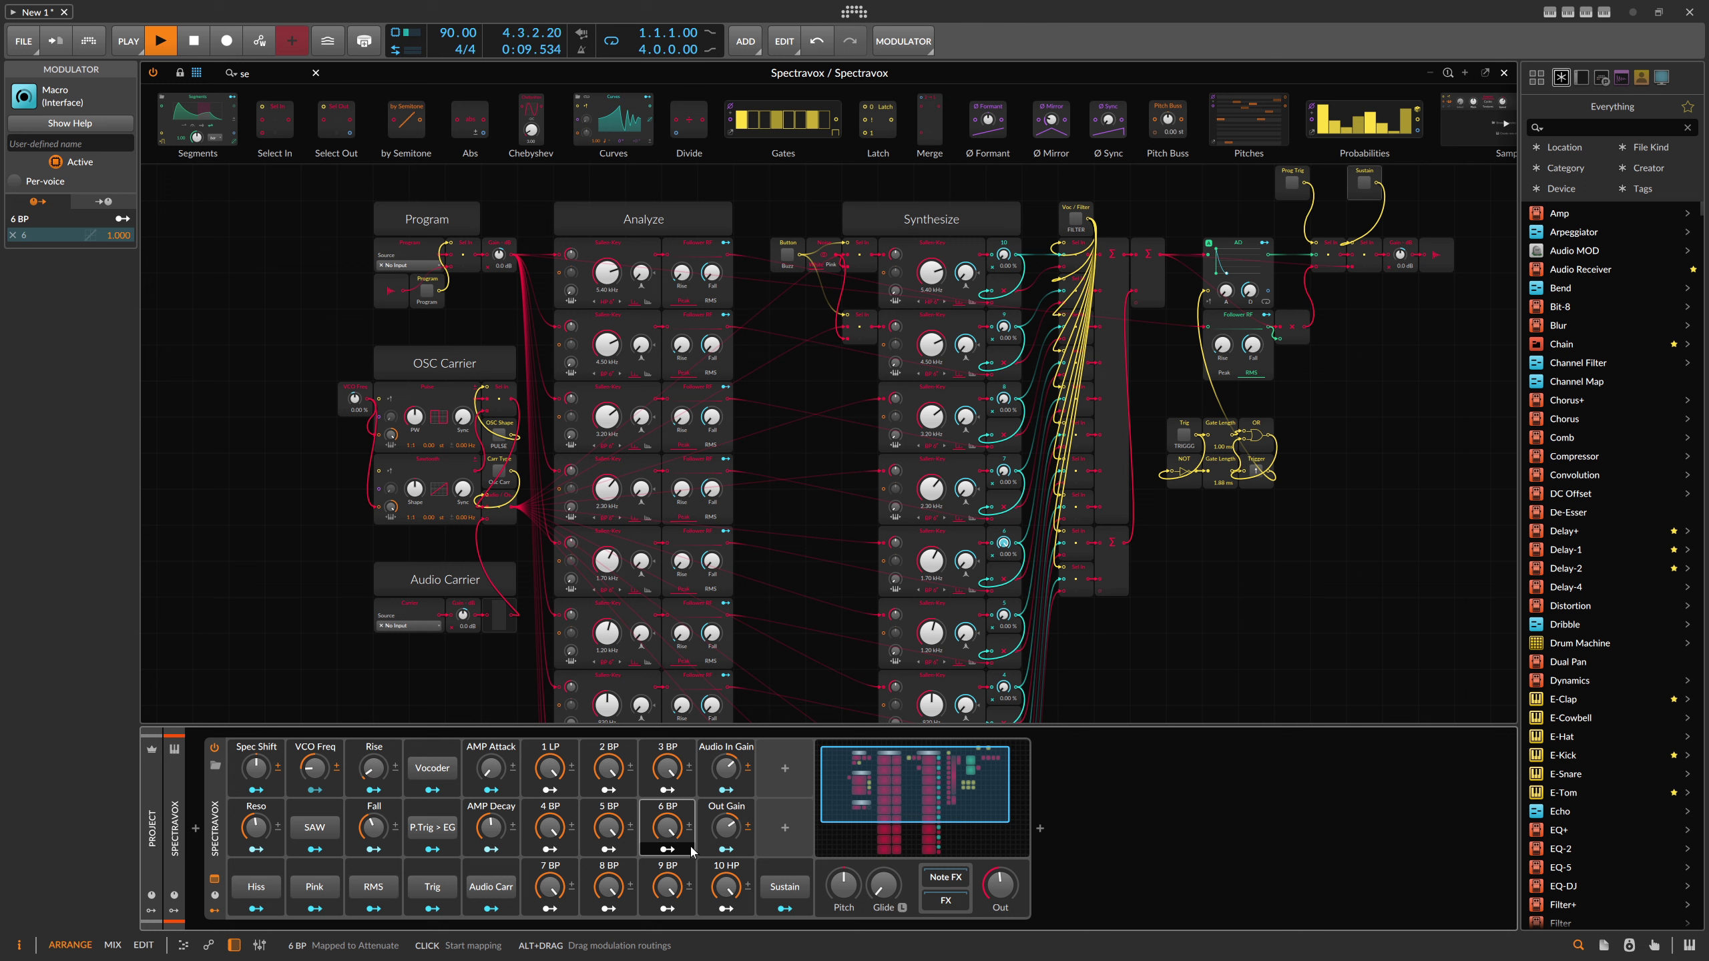
{"action": "scroll", "coordinate": [315, 768], "scroll_direction": "up", "scroll_amount": 4}
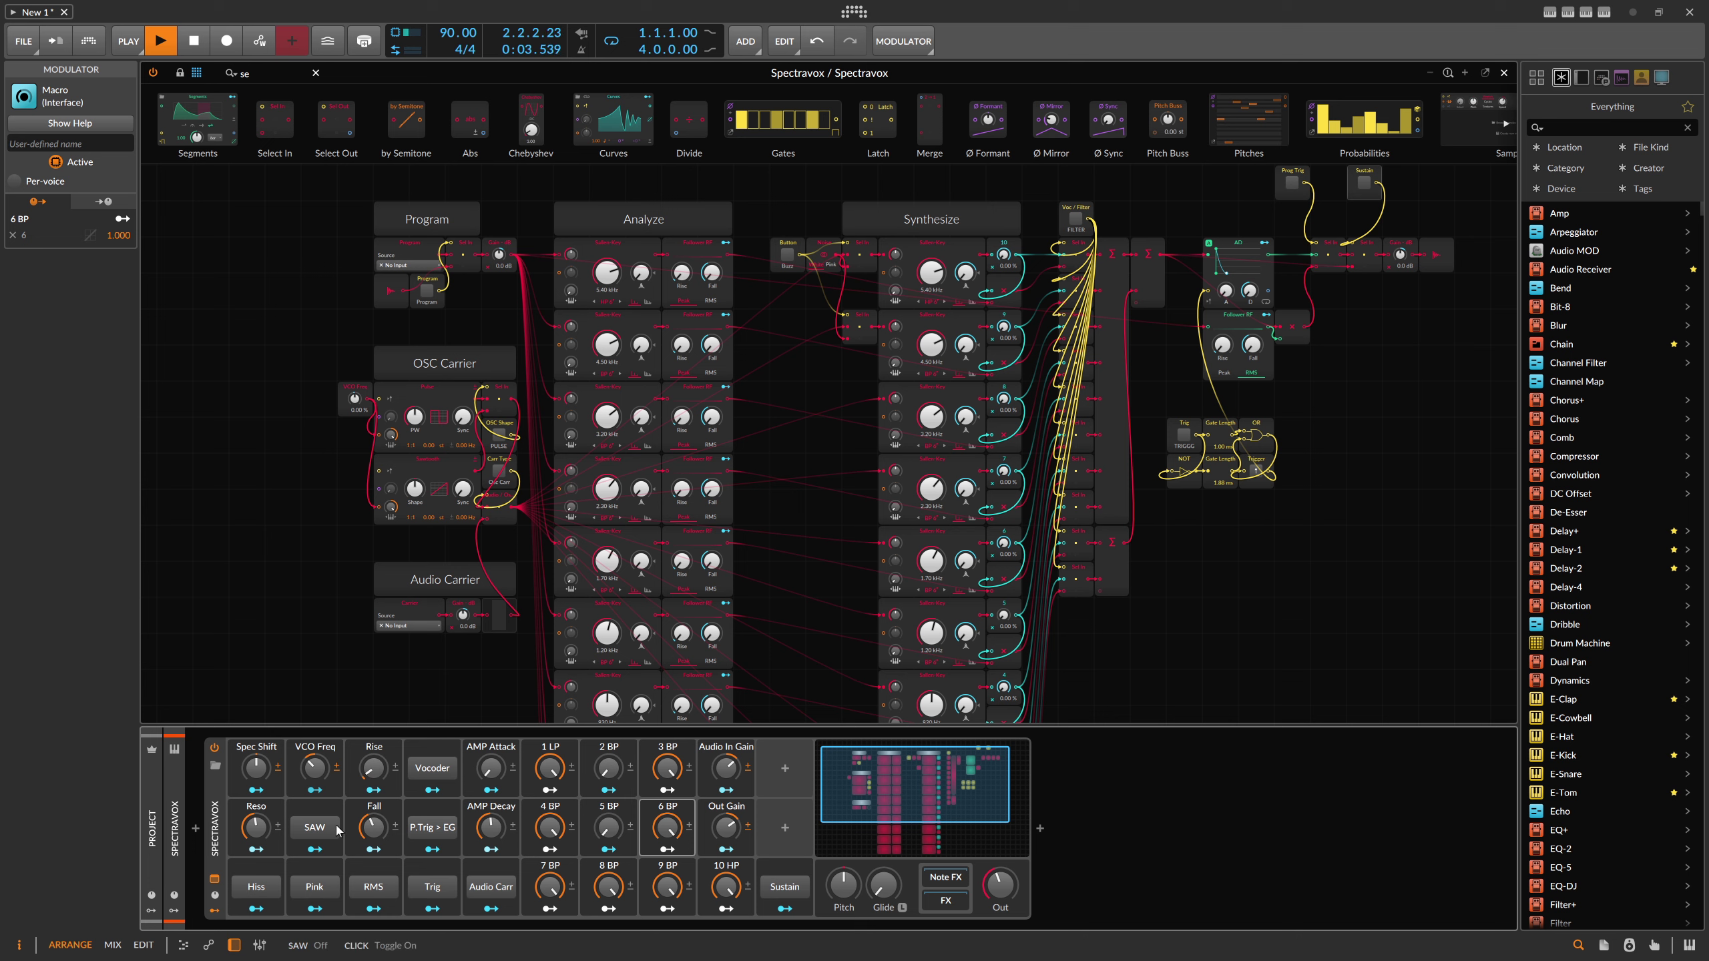
Sound the patch by firing and retriggering the envelope with the Trig button.
{"action": "left_click", "coordinate": [448, 888]}
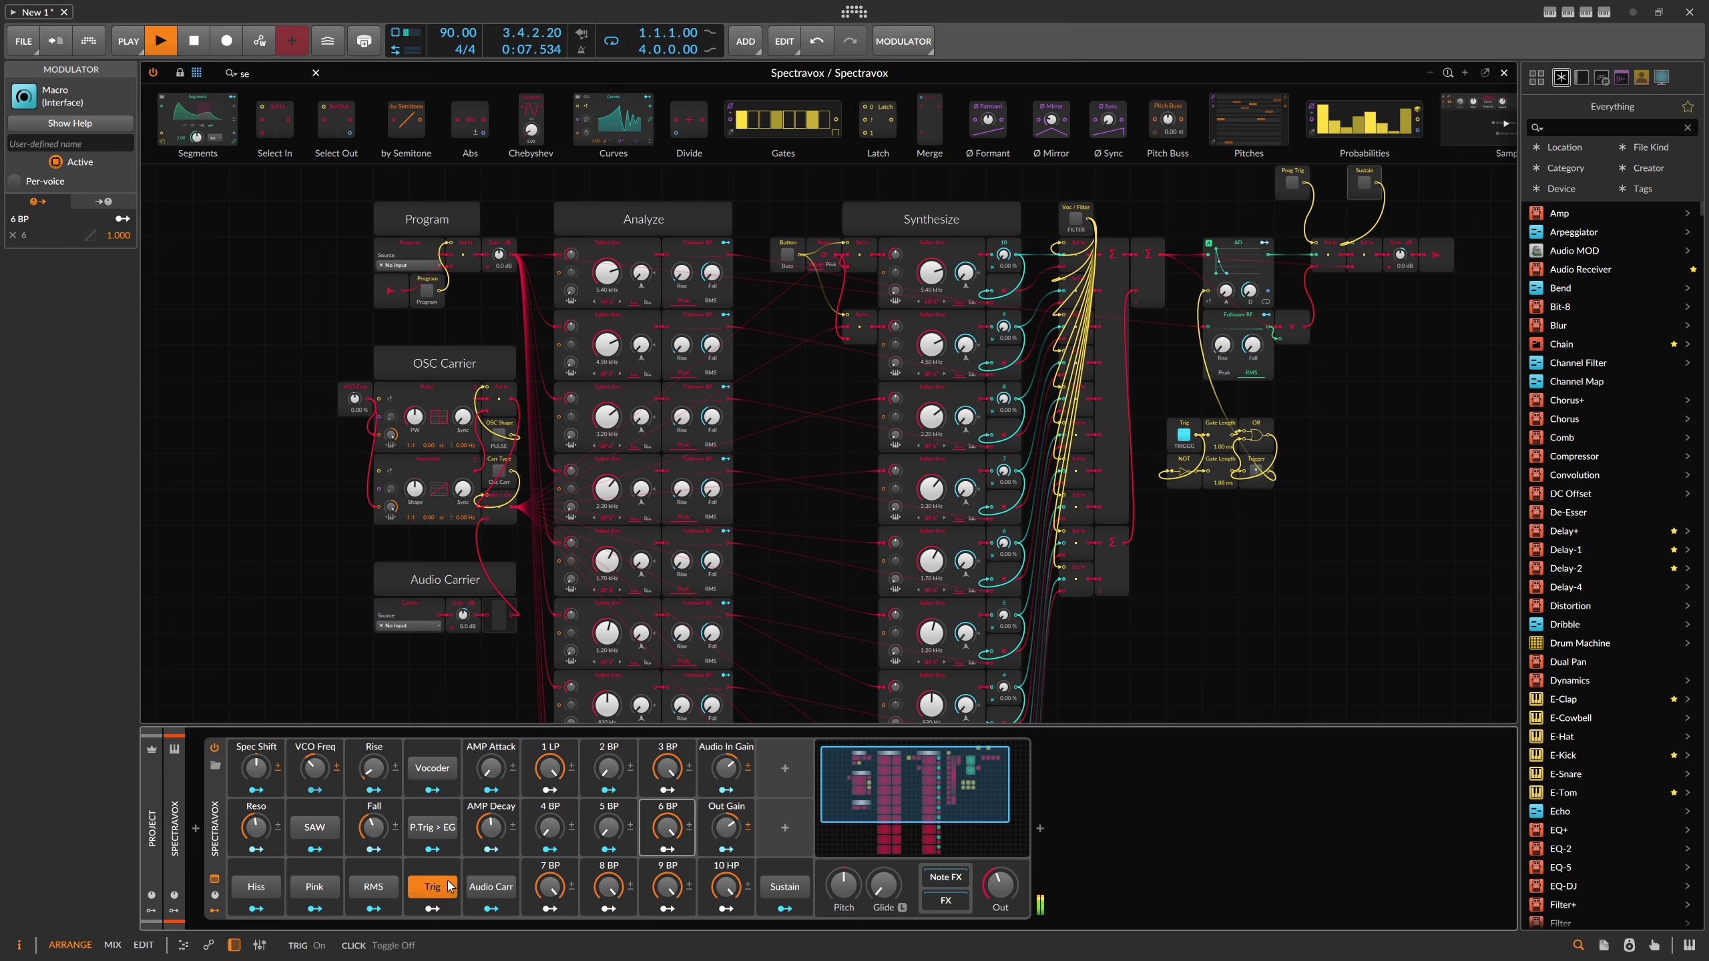
{"action": "left_click", "coordinate": [448, 886]}
{"action": "left_click", "coordinate": [437, 890]}
{"action": "left_click", "coordinate": [437, 890]}
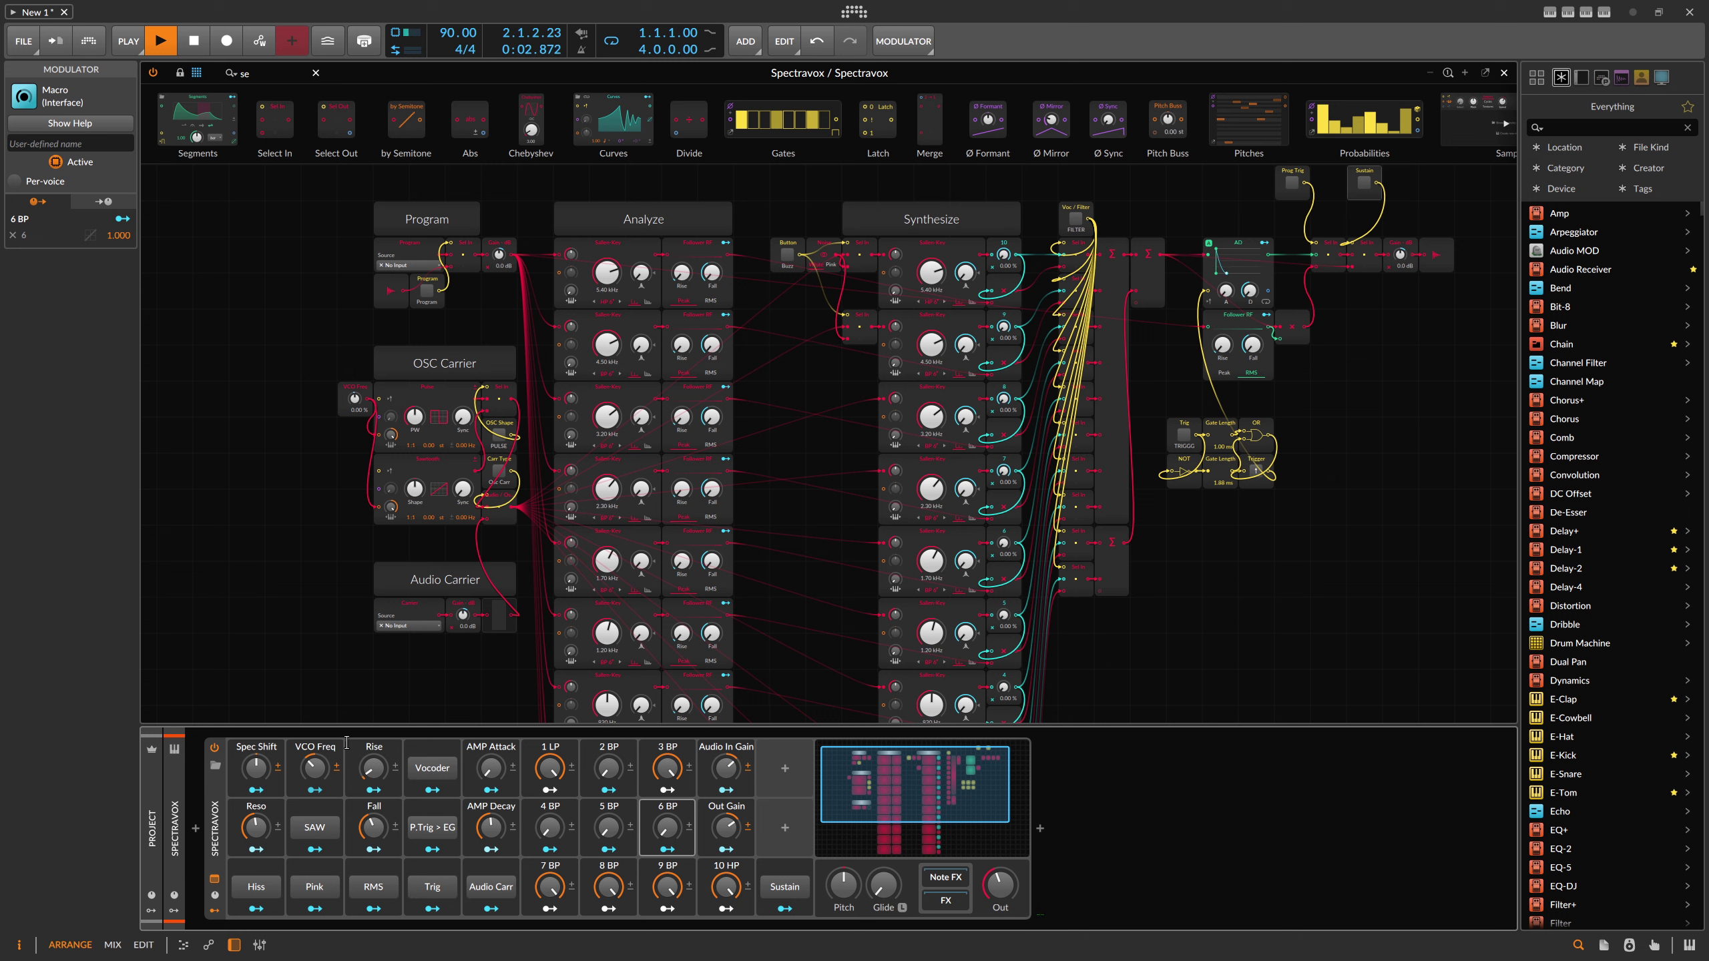
{"action": "left_click", "coordinate": [432, 889]}
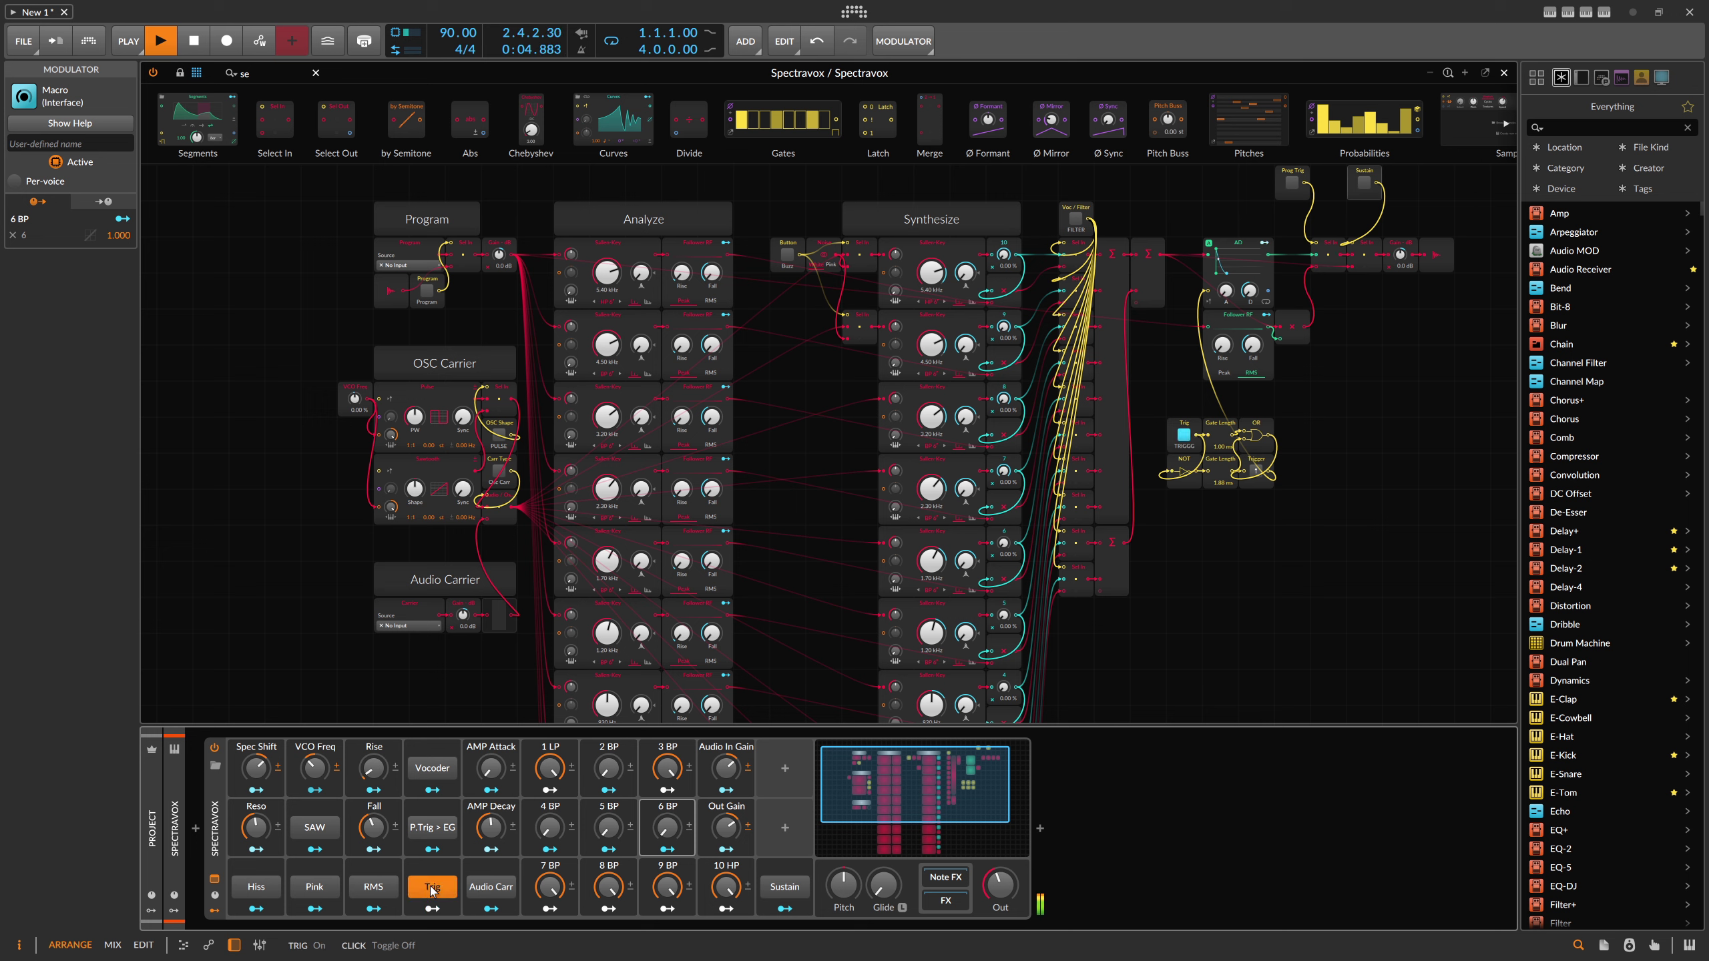
{"action": "left_click", "coordinate": [432, 886]}
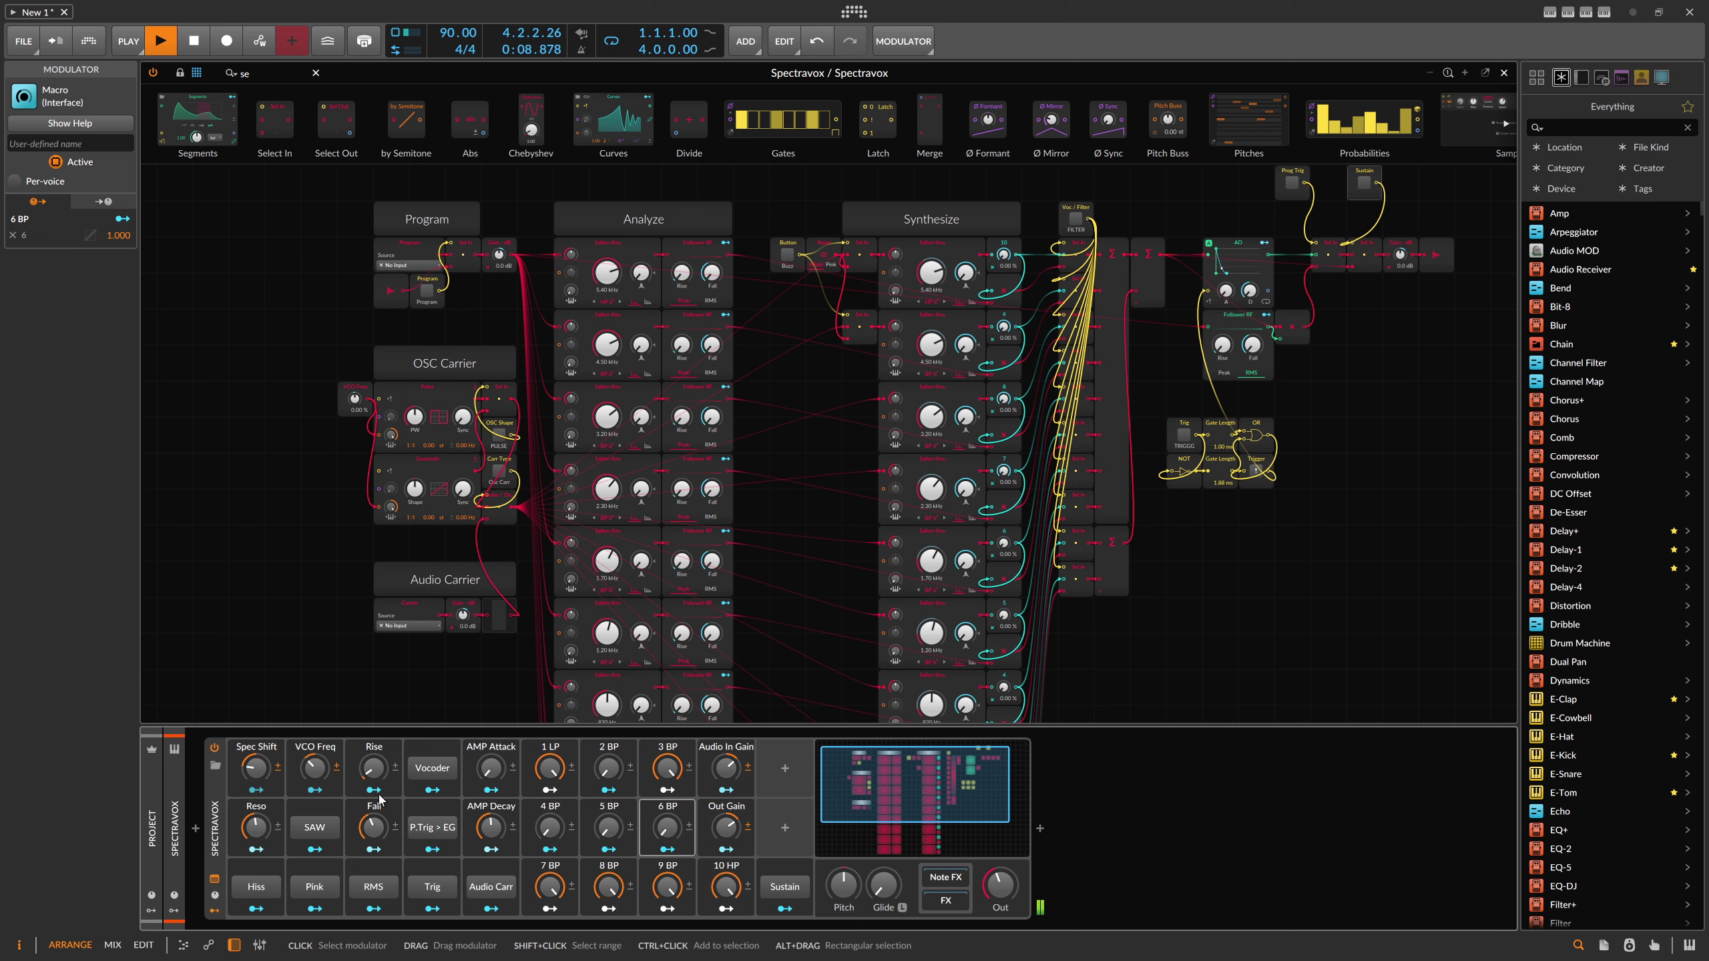
With Sustain held, lower the Out level and Spec Shift to about -17.6%, then release Sustain.
{"action": "left_click", "coordinate": [786, 887]}
{"action": "left_click_drag", "start_coordinate": [1000, 886], "coordinate": [1000, 895]}
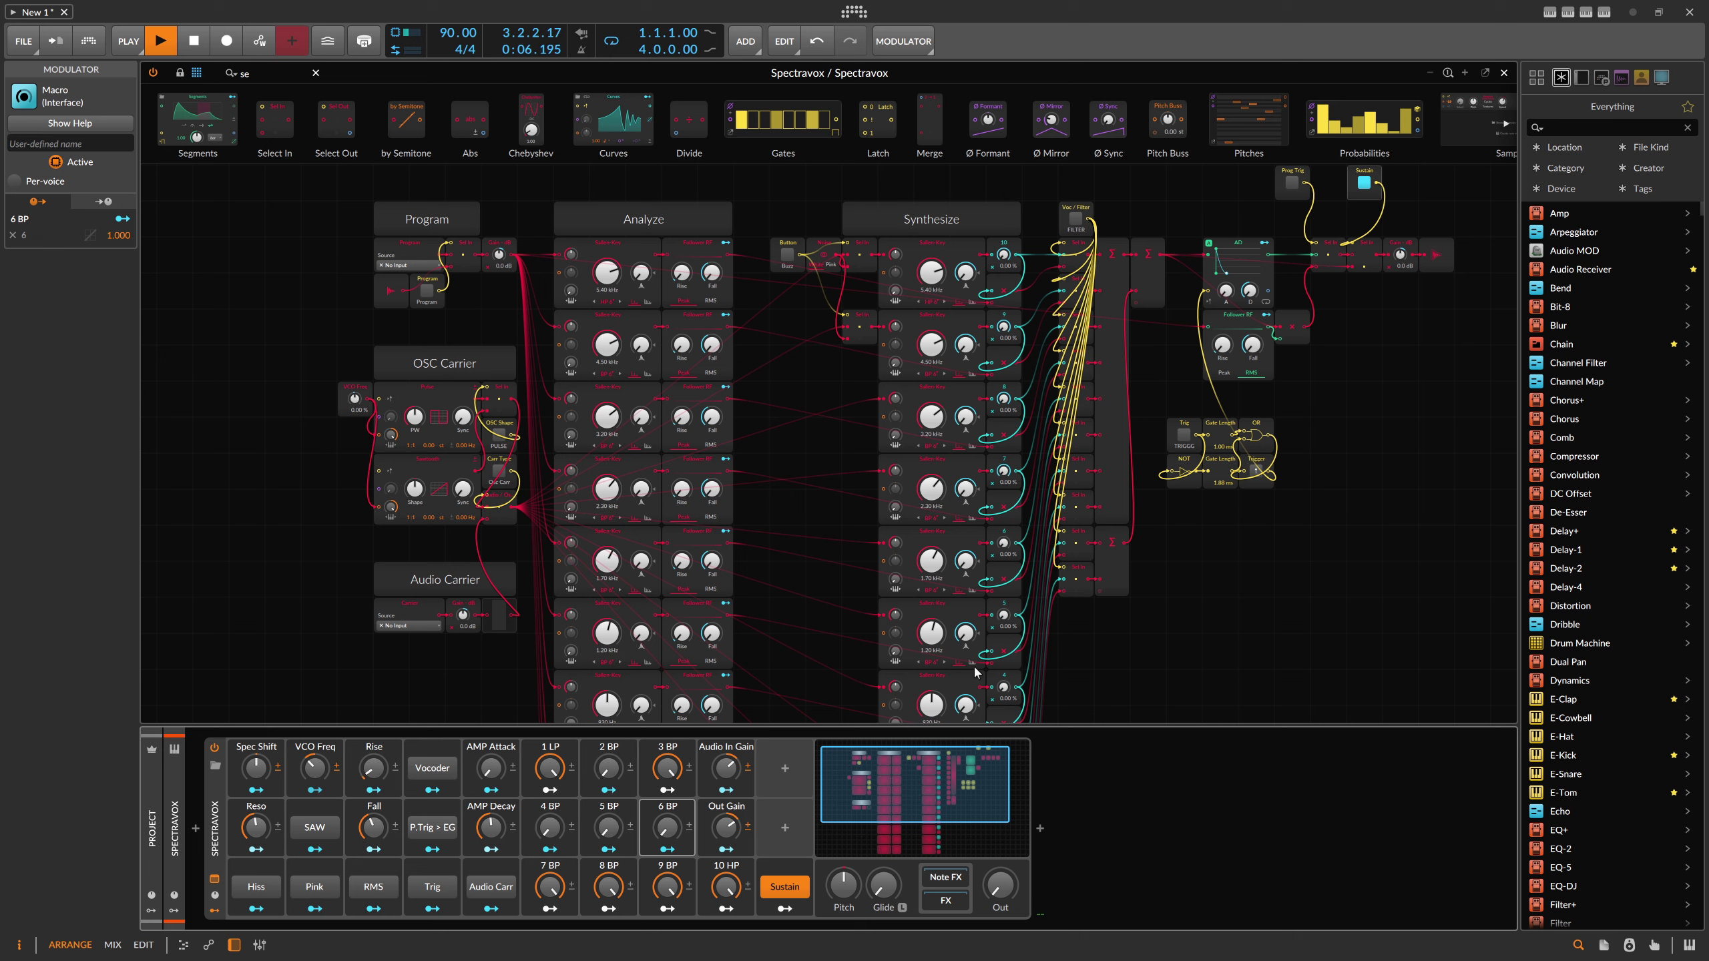
{"action": "left_click_drag", "start_coordinate": [1000, 887], "coordinate": [1000, 888]}
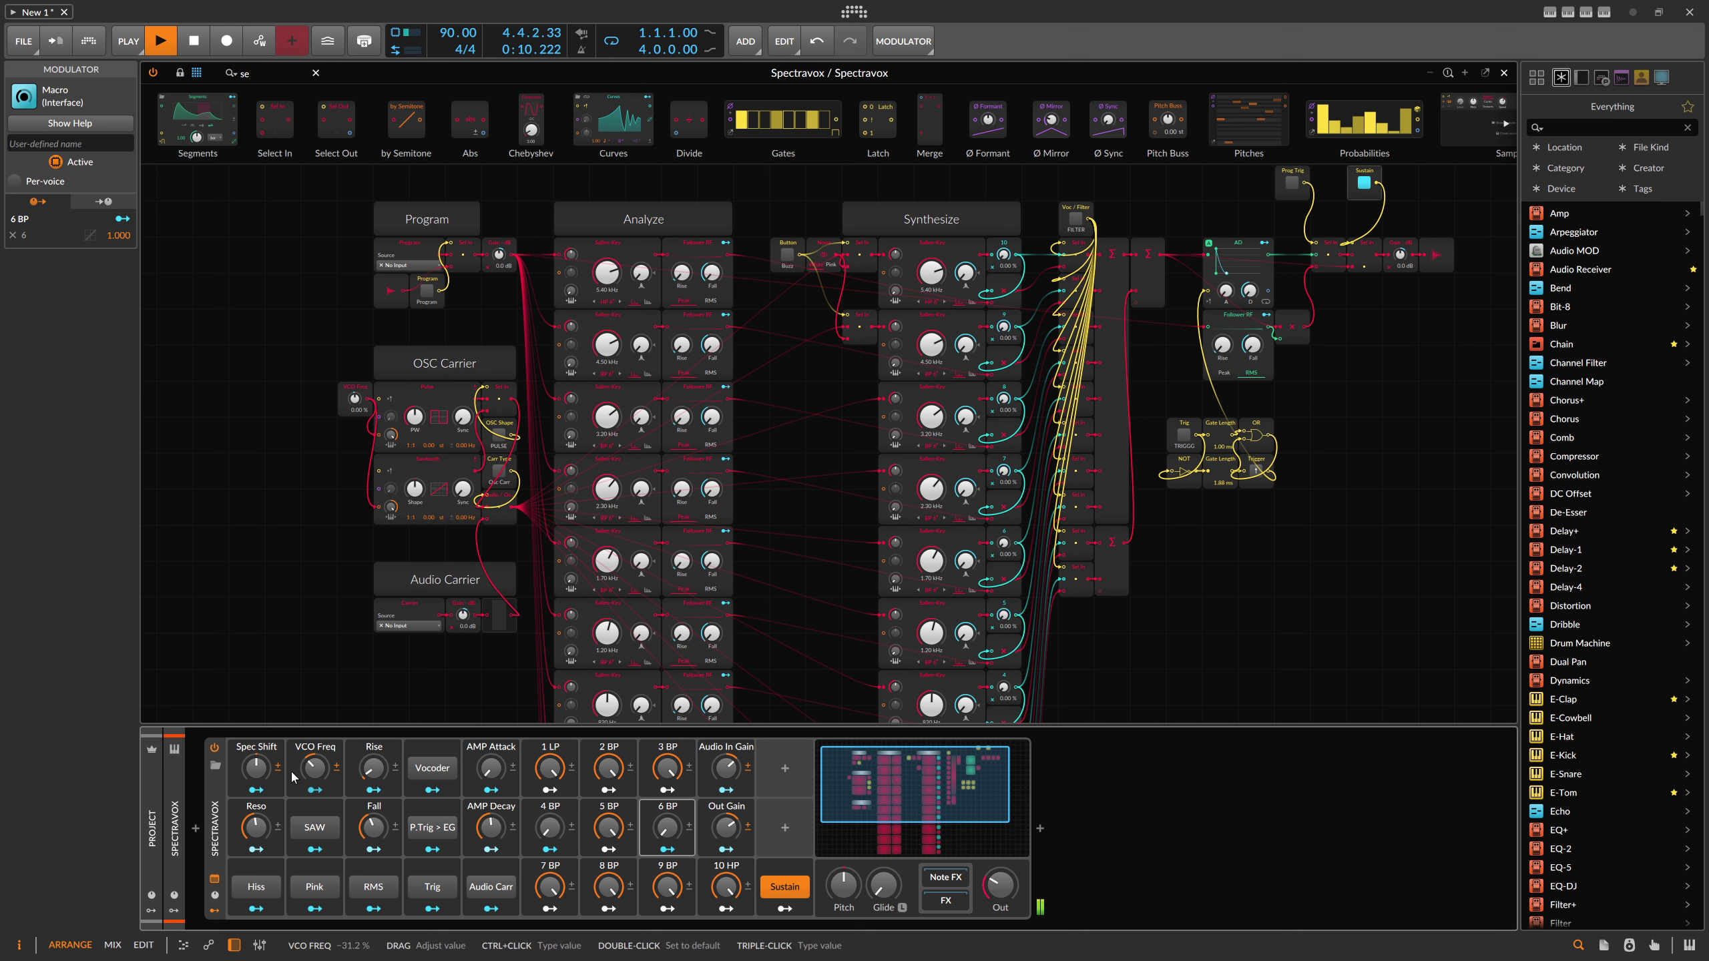
{"action": "left_click_drag", "start_coordinate": [255, 767], "coordinate": [257, 786]}
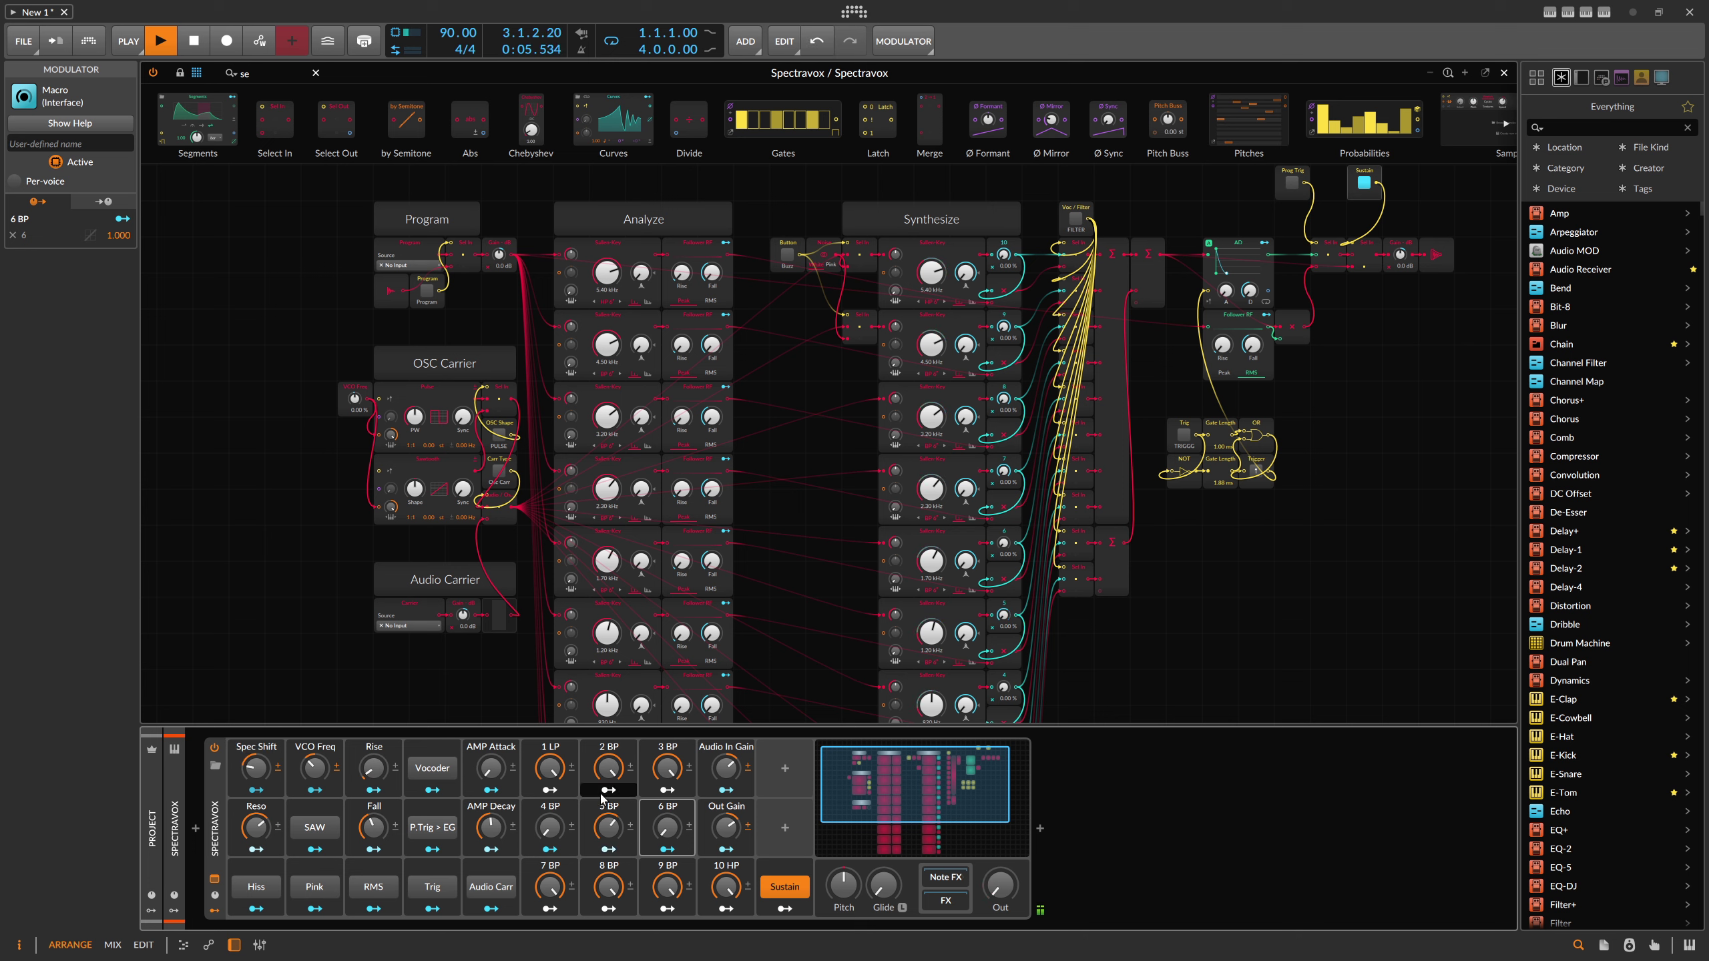
{"action": "left_click", "coordinate": [783, 887]}
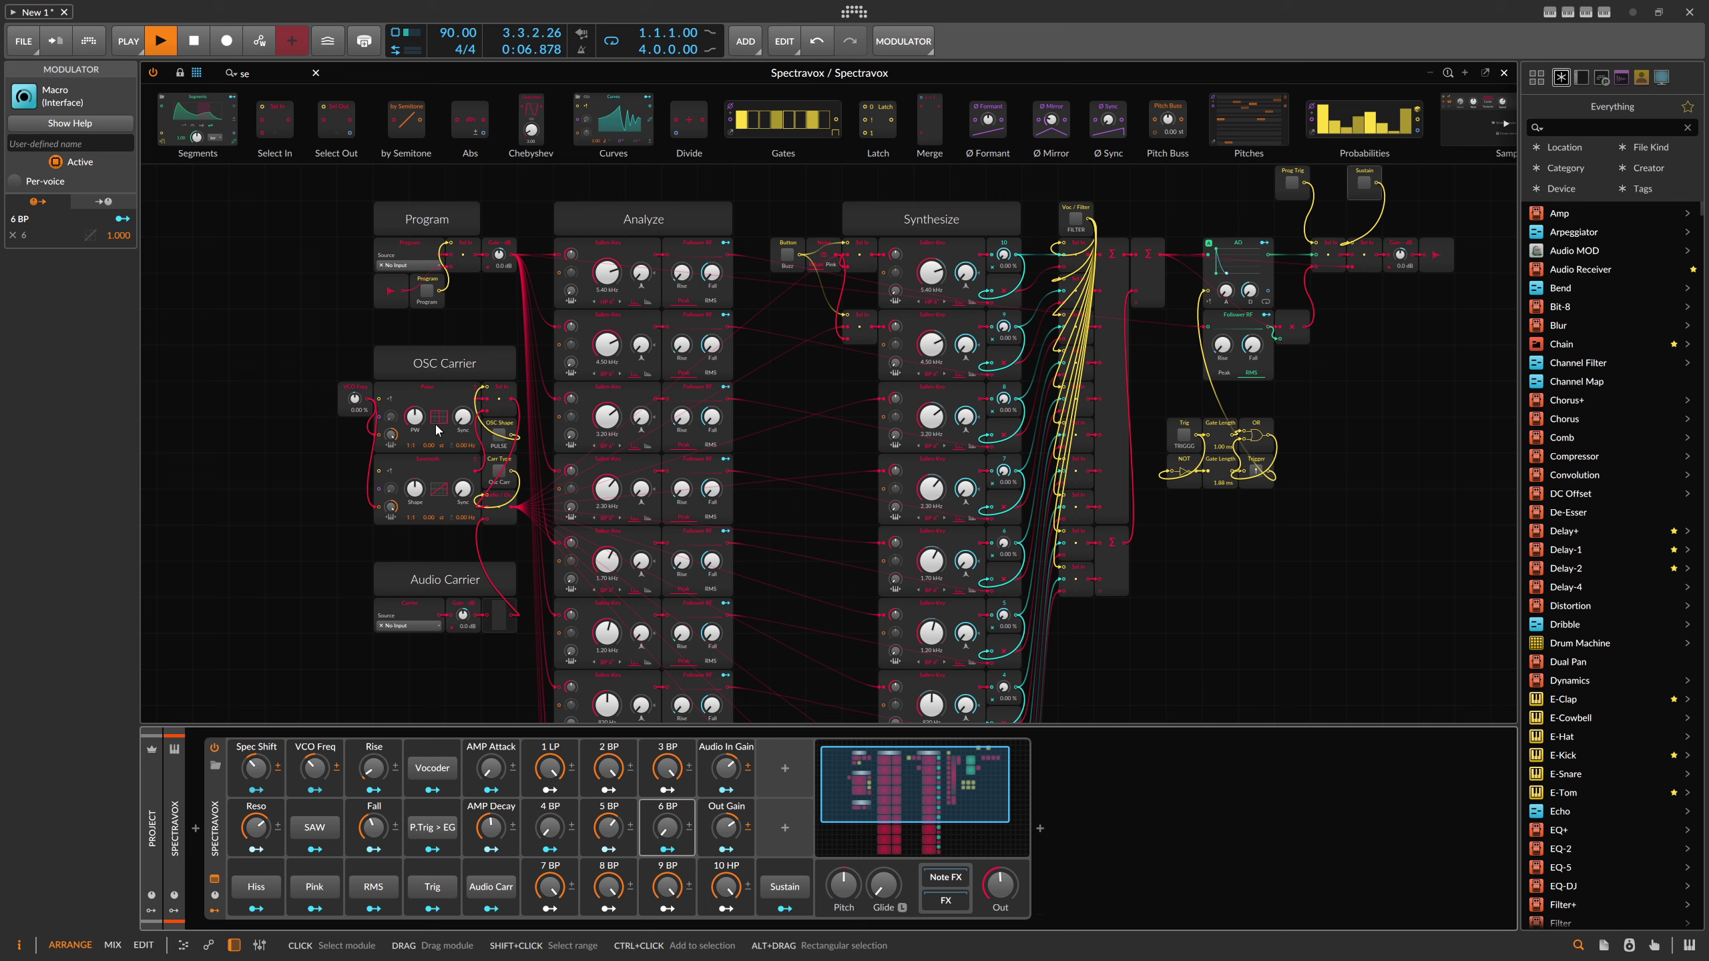
Switch the oscillator carrier to SAW, test it with triggers, and lower Reso to about 51.8%.
{"action": "left_click", "coordinate": [320, 831]}
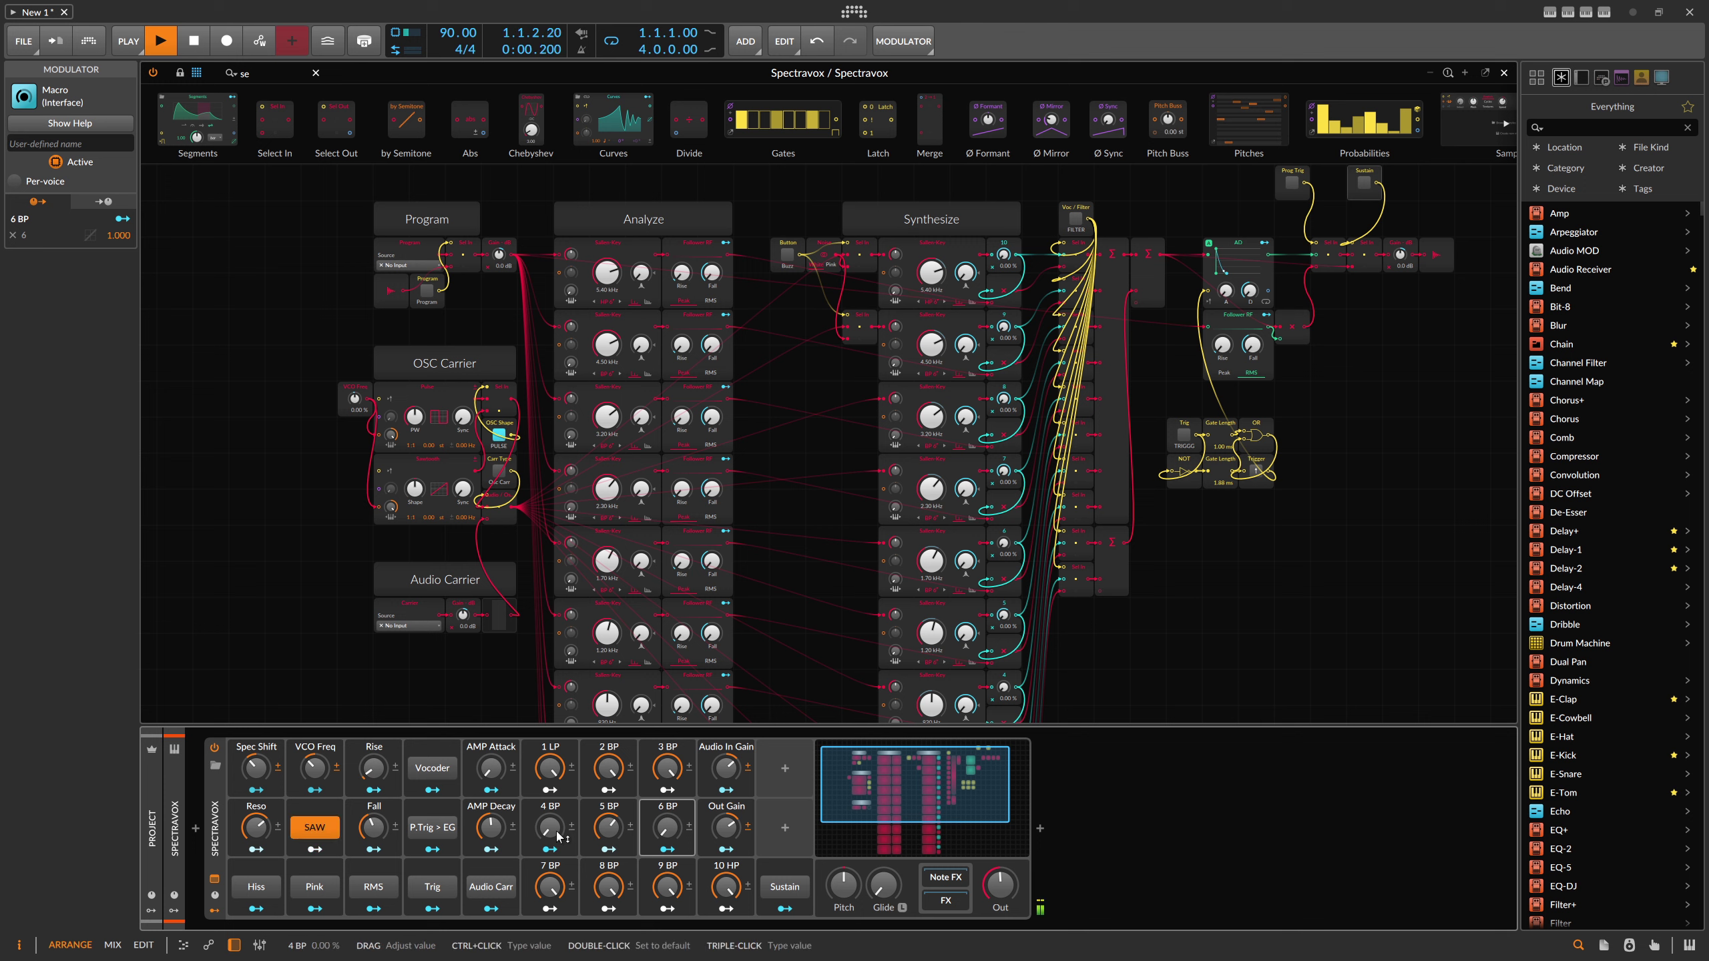
{"action": "left_click_drag", "start_coordinate": [666, 826], "coordinate": [667, 826]}
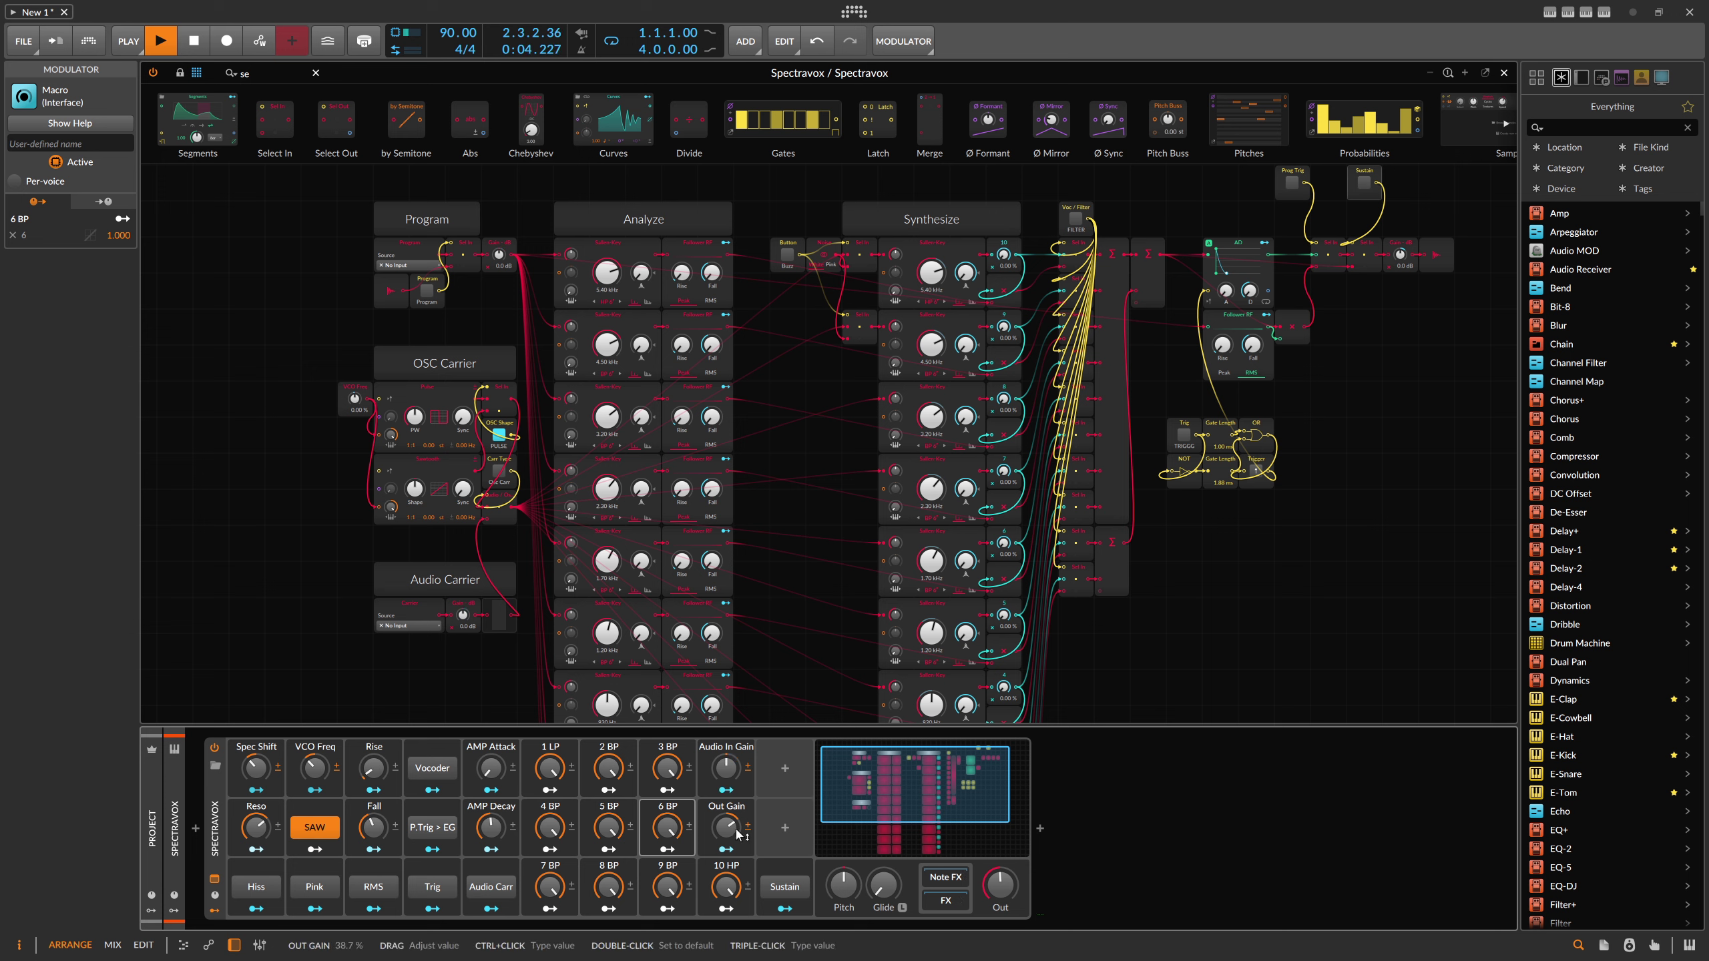
{"action": "left_click", "coordinate": [436, 891]}
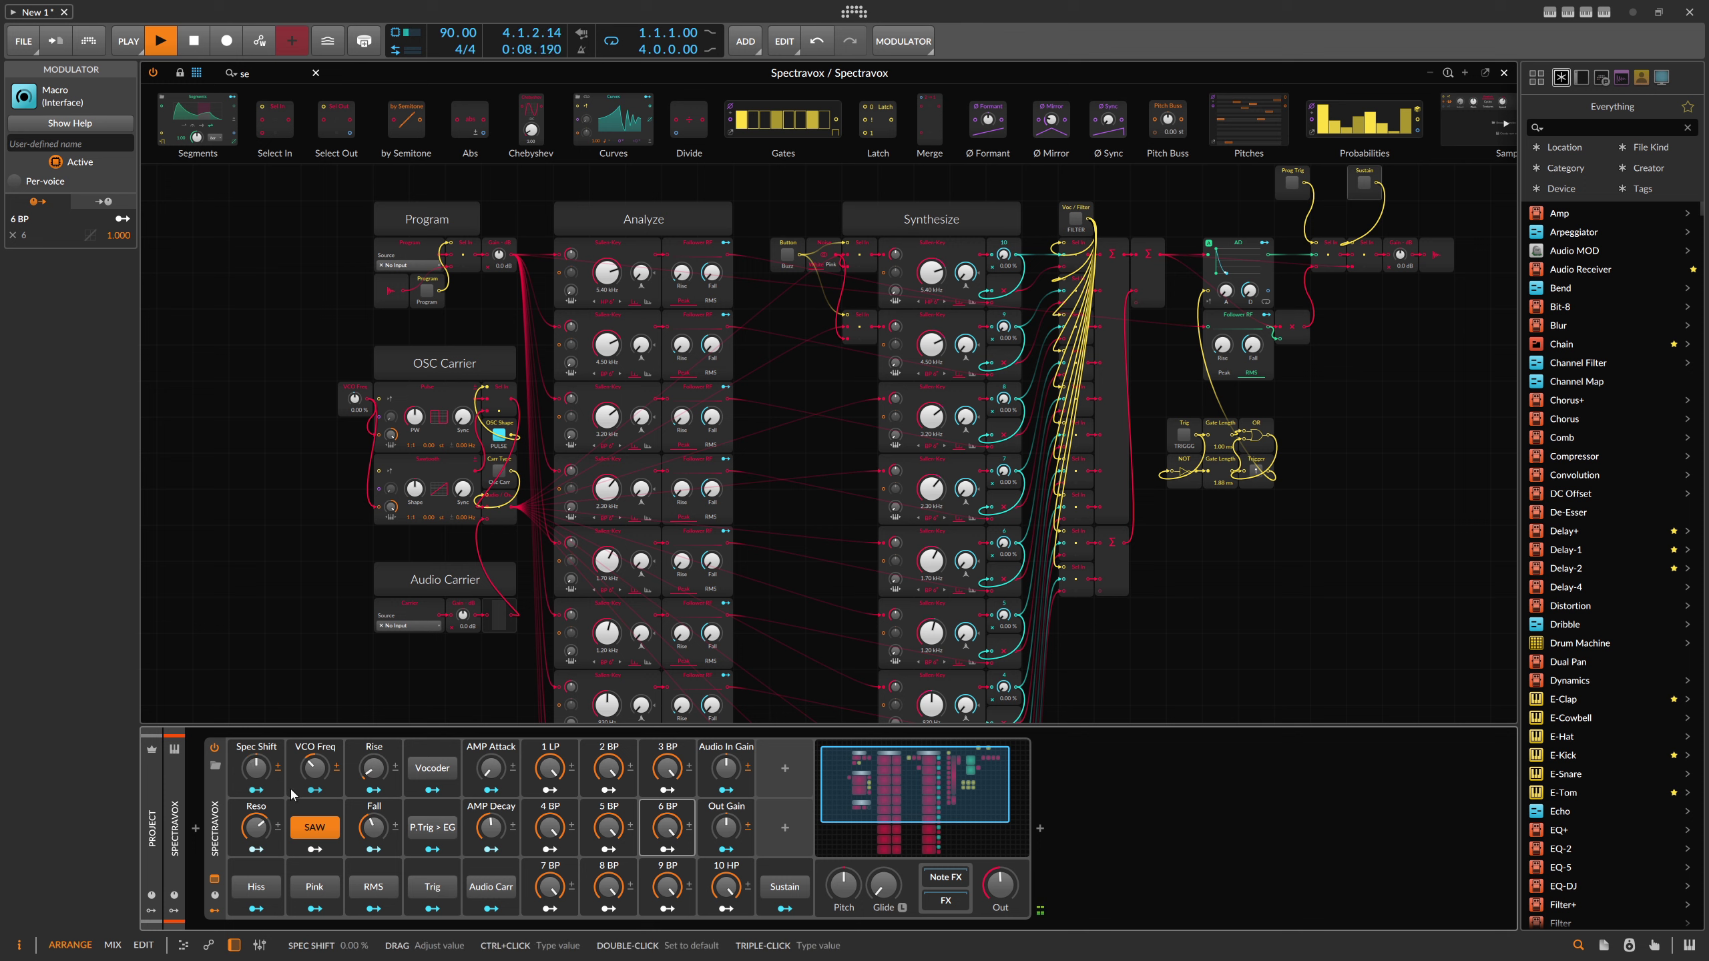
{"action": "left_click", "coordinate": [434, 890]}
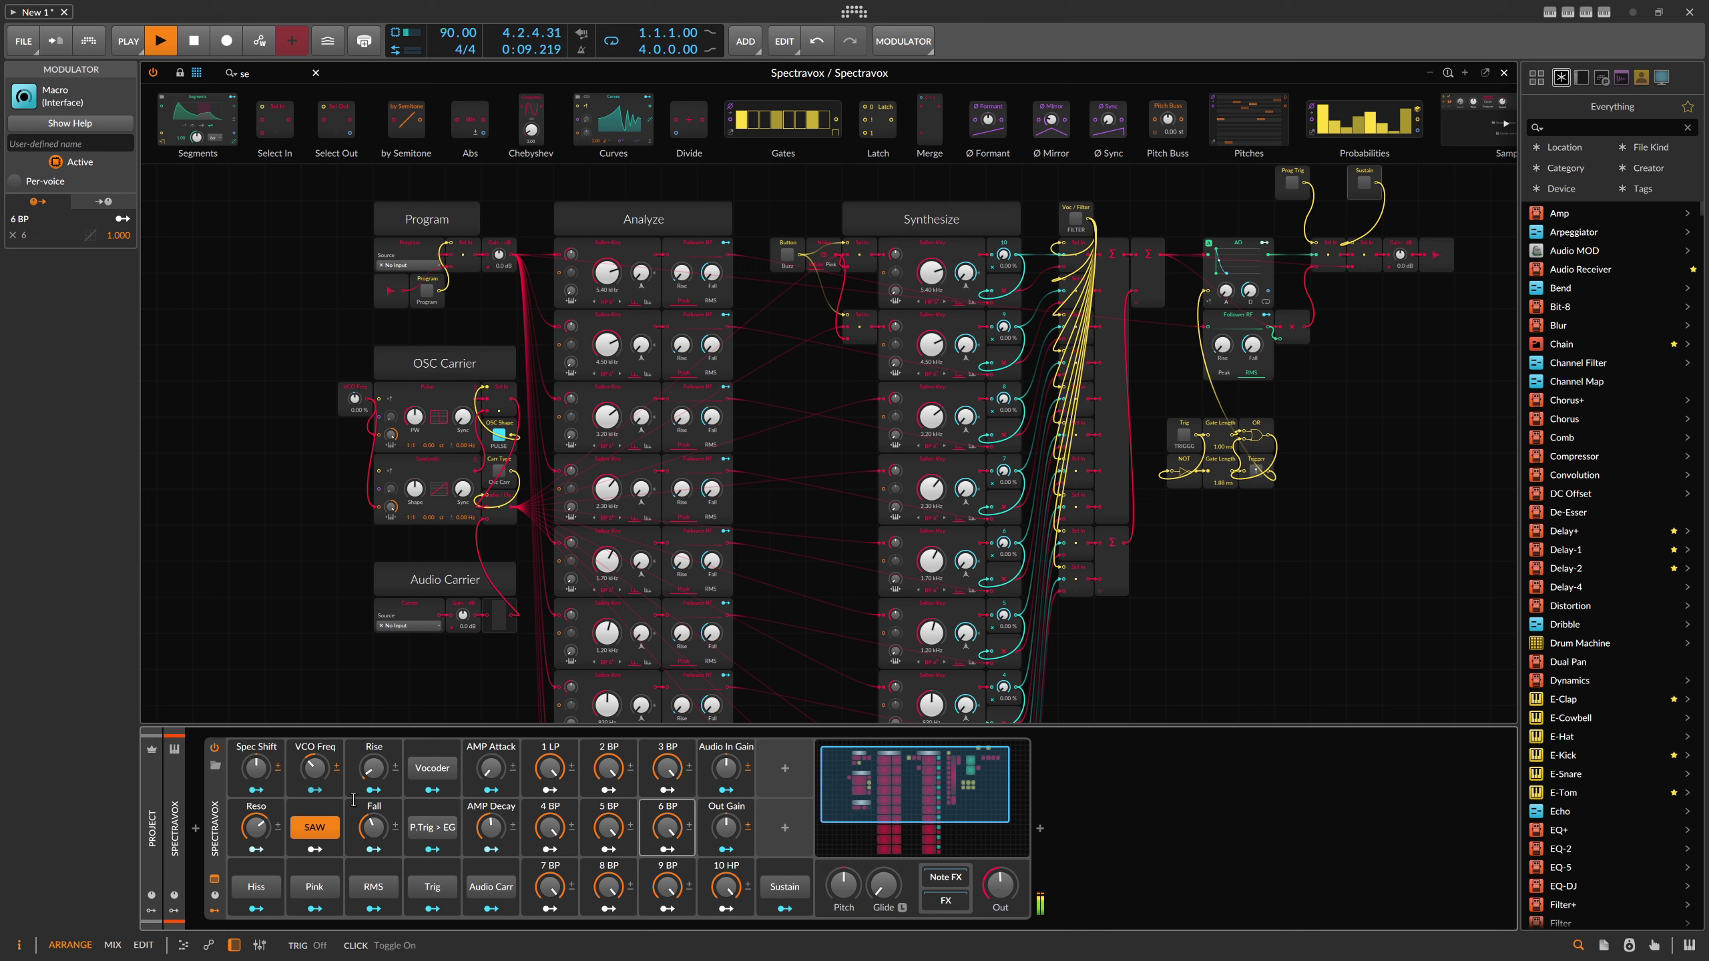
{"action": "left_click", "coordinate": [428, 886]}
{"action": "left_click", "coordinate": [428, 886]}
{"action": "left_click_drag", "start_coordinate": [268, 833], "coordinate": [268, 847]}
Enable the audio carrier with Microtonic (POST) as its source, and turn Sustain on.
{"action": "left_click", "coordinate": [490, 889]}
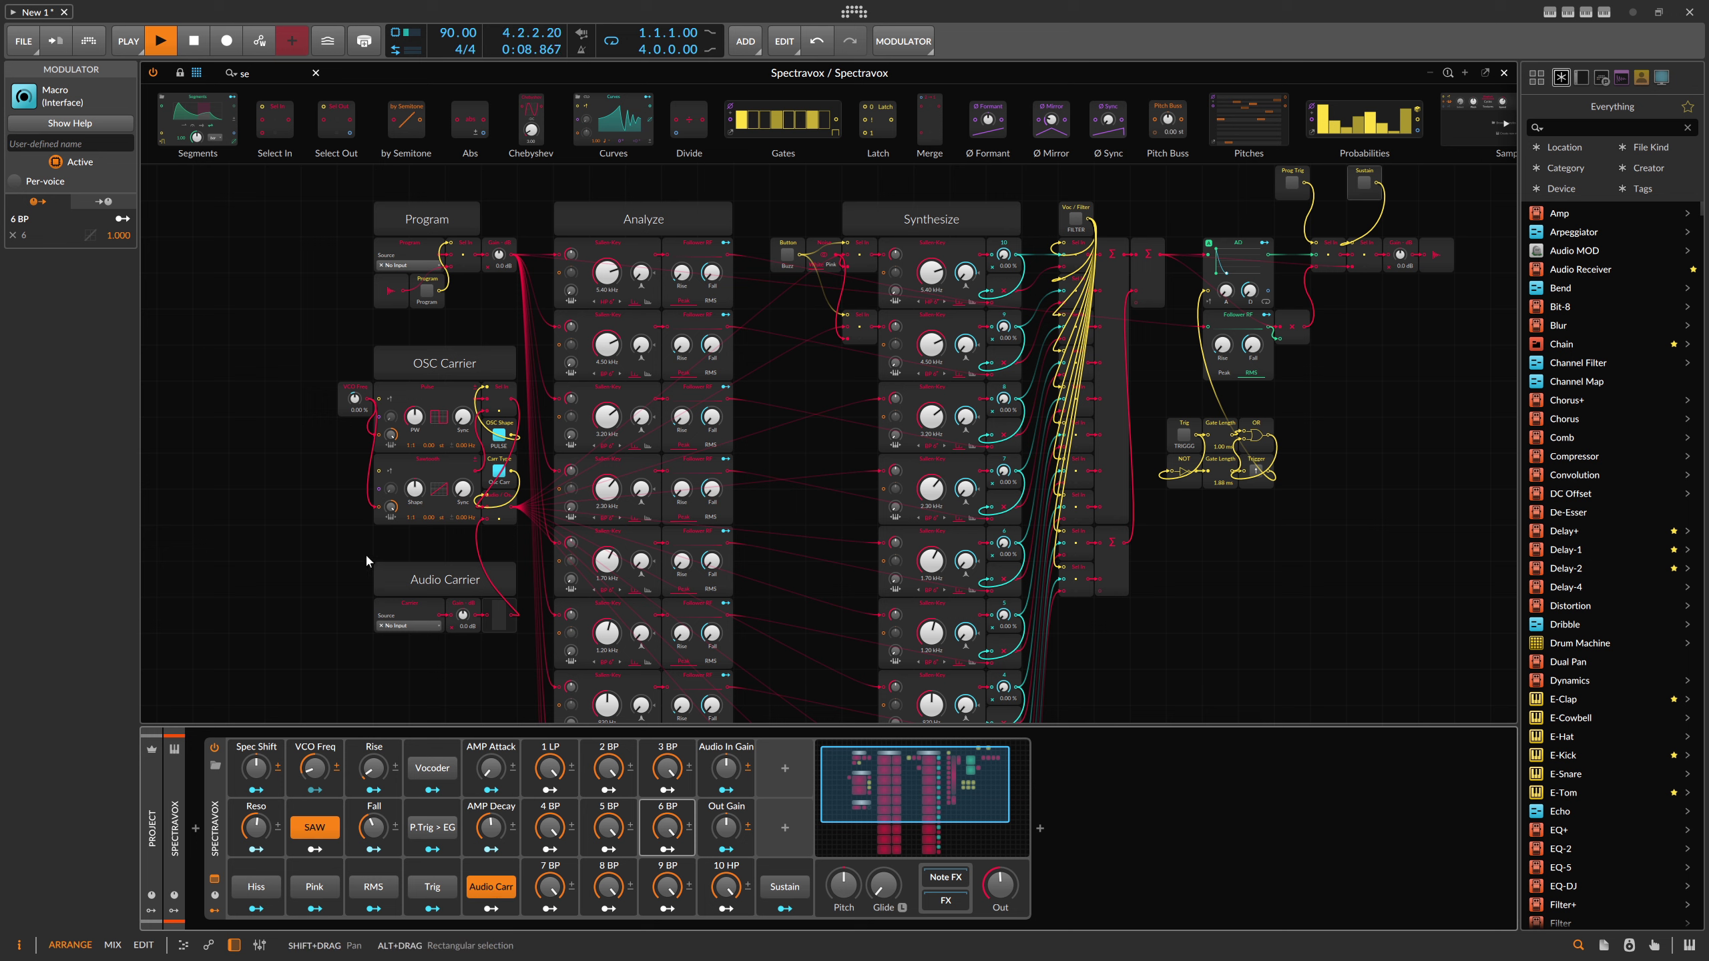
{"action": "left_click", "coordinate": [406, 626]}
{"action": "mouse_move", "coordinate": [417, 704]}
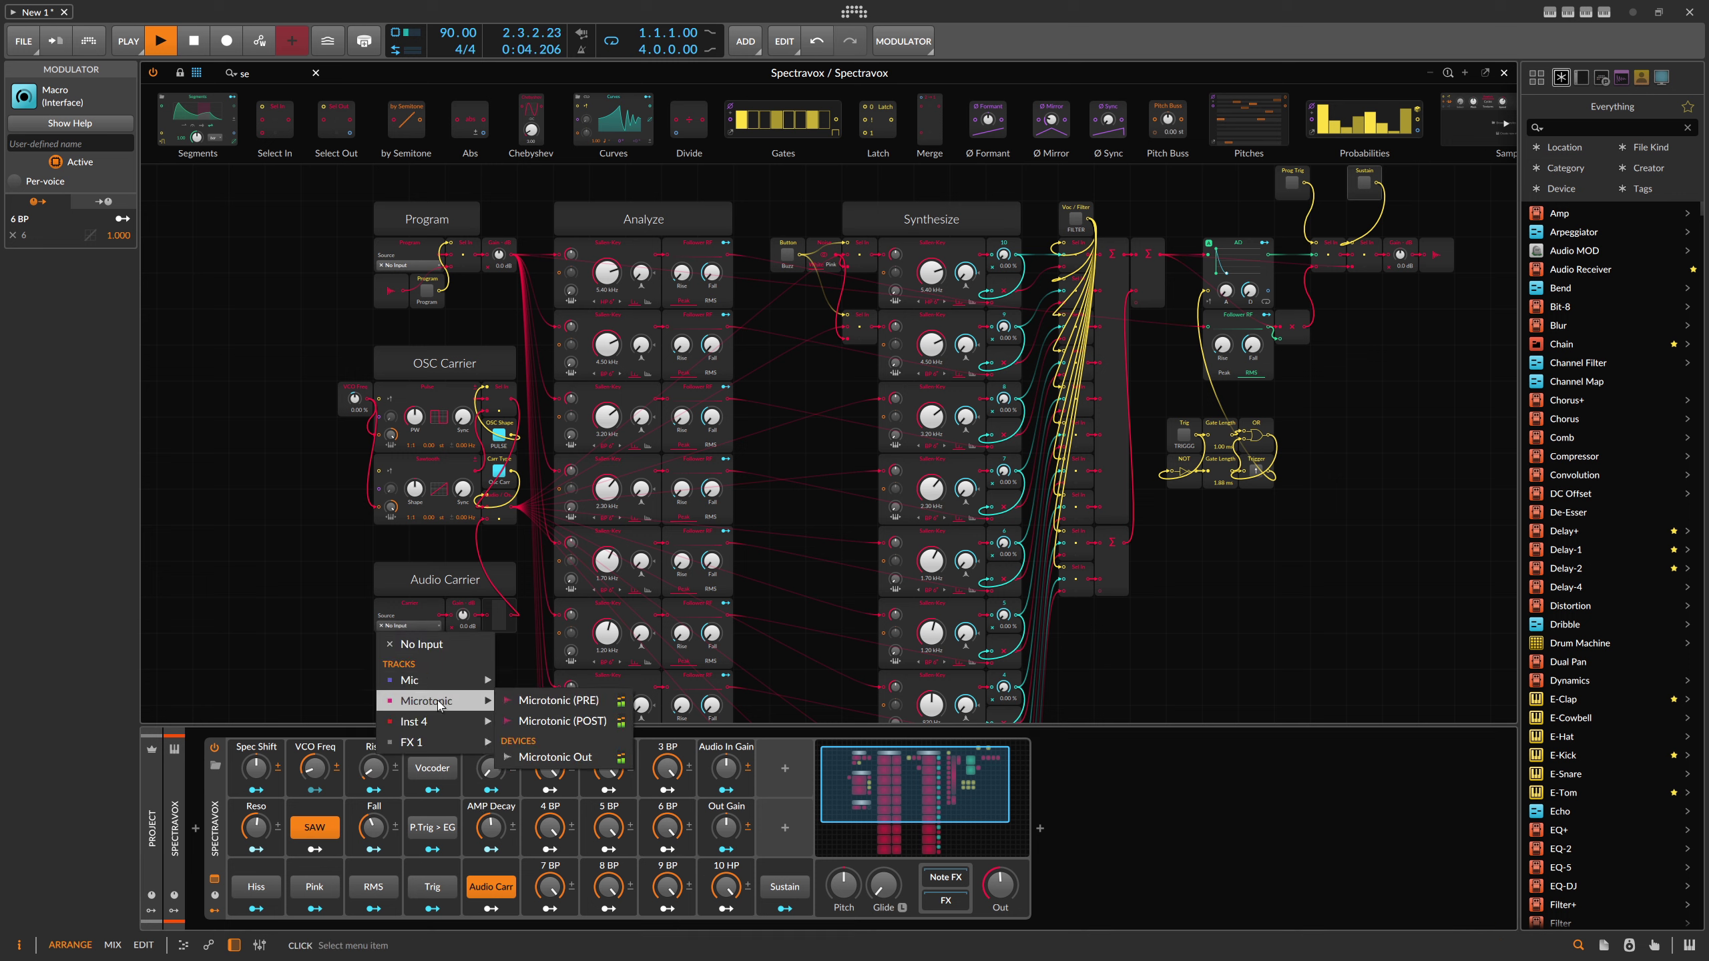
{"action": "left_click", "coordinate": [573, 721]}
{"action": "left_click", "coordinate": [782, 887]}
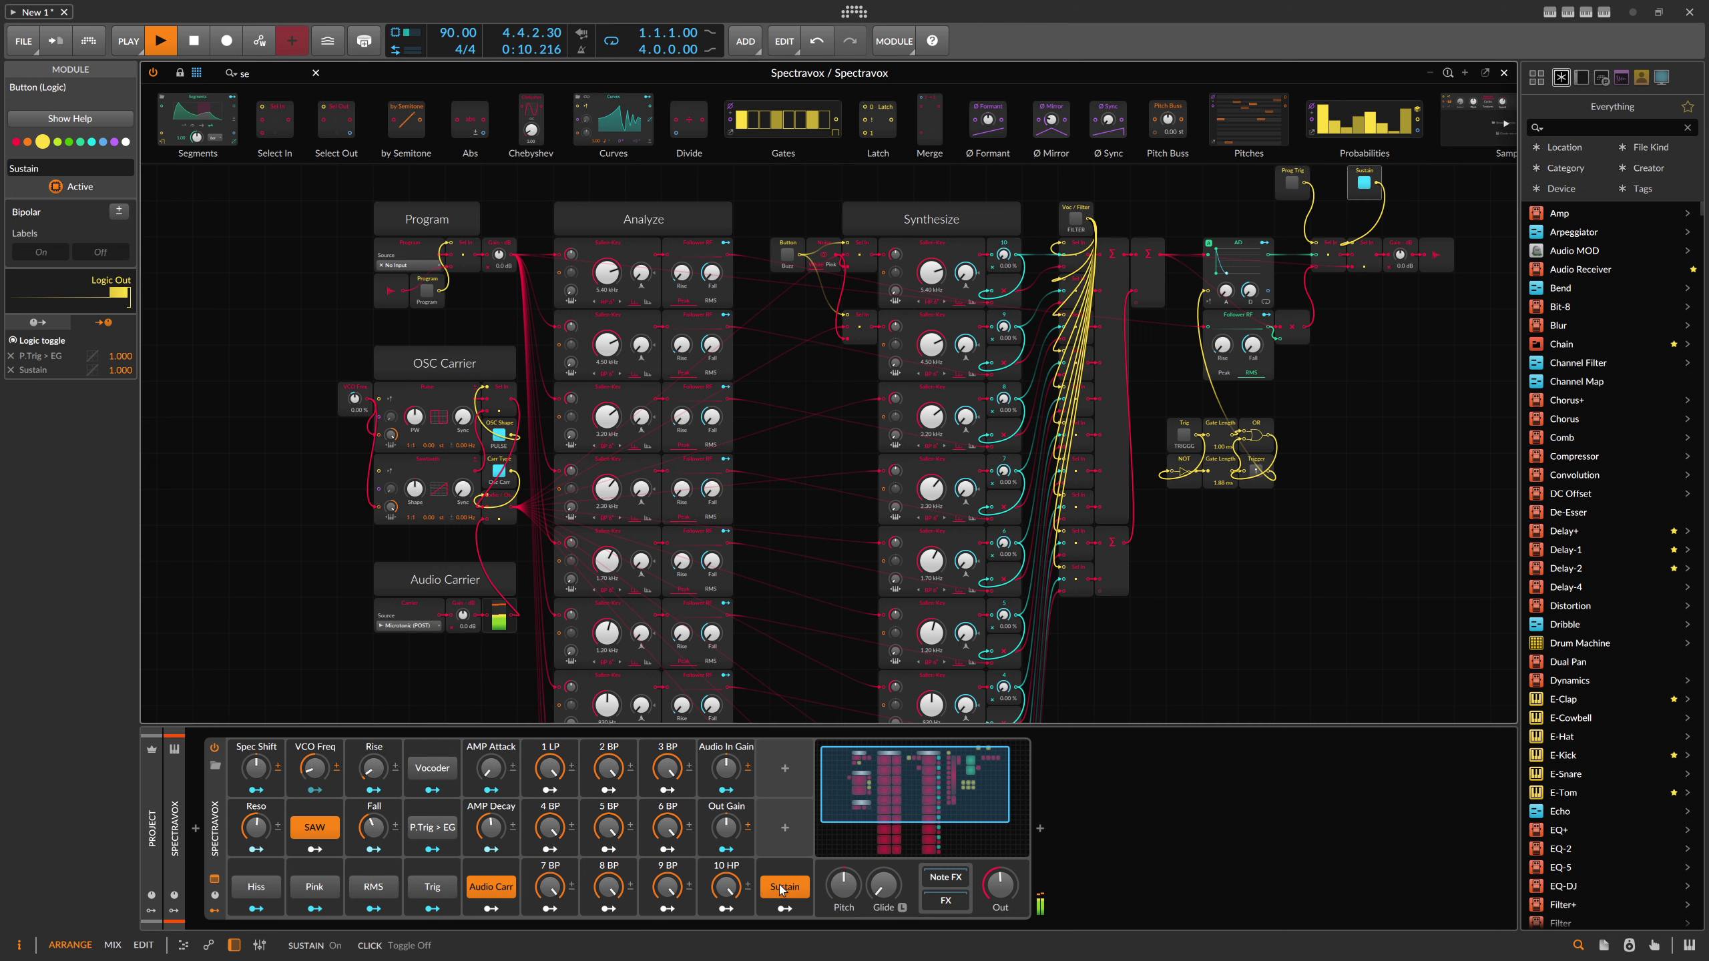
{"action": "mouse_move", "coordinate": [255, 826]}
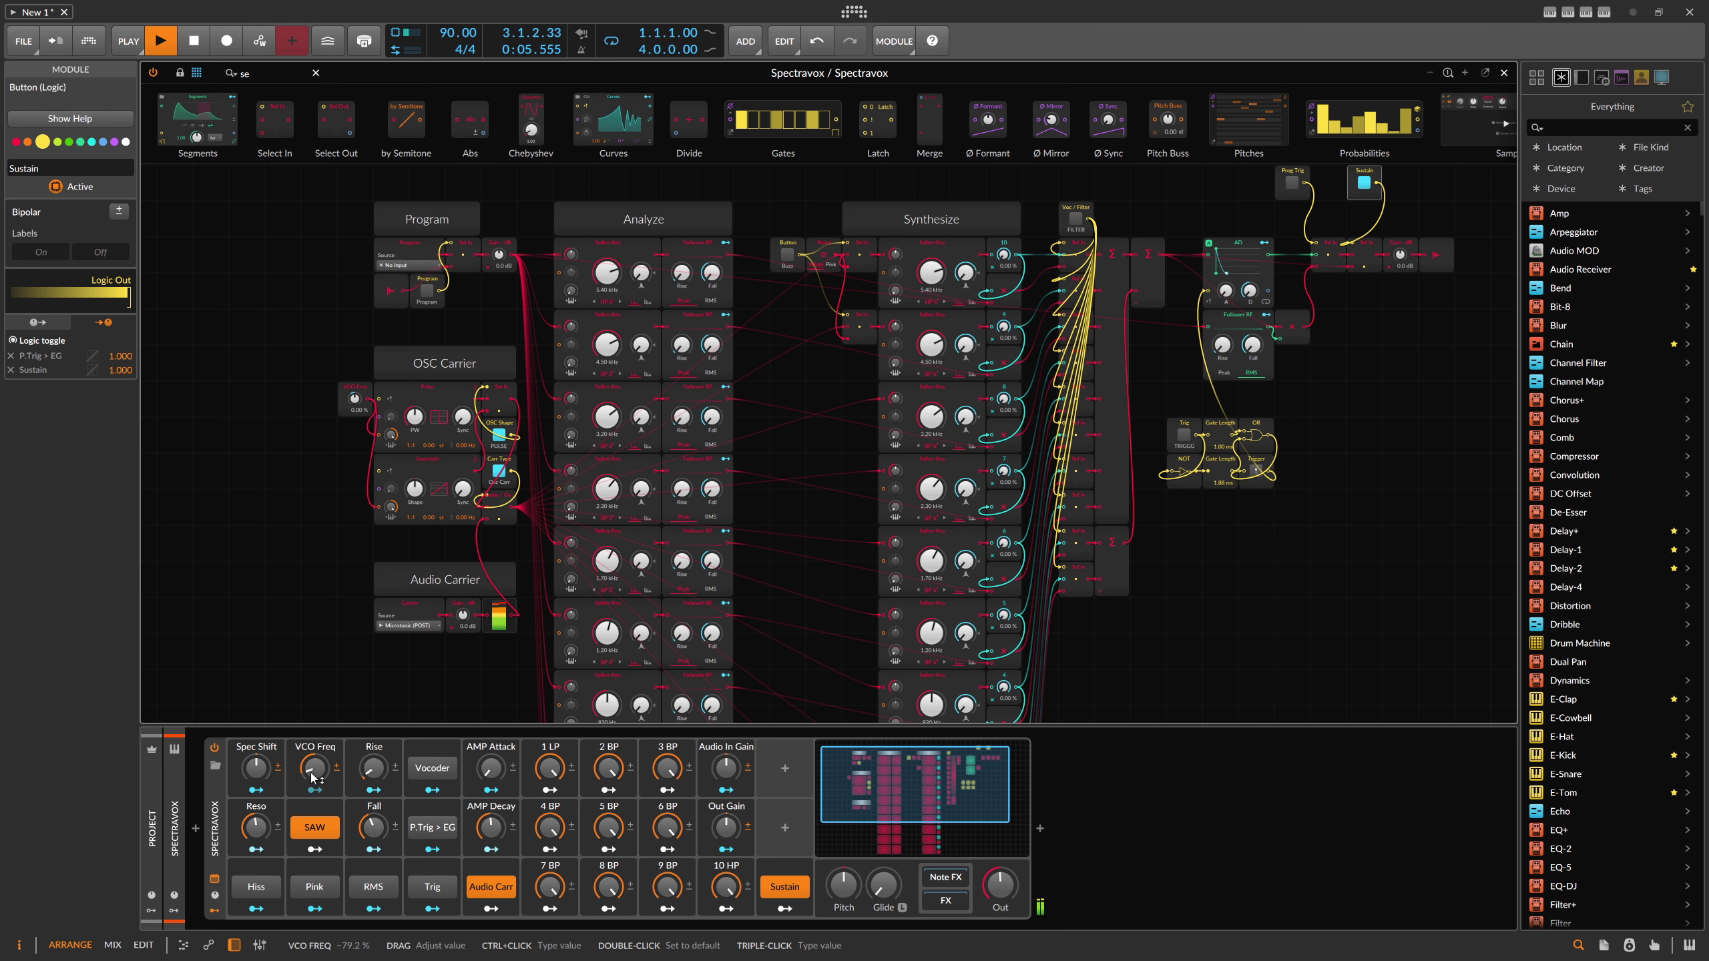
{"action": "mouse_move", "coordinate": [313, 768]}
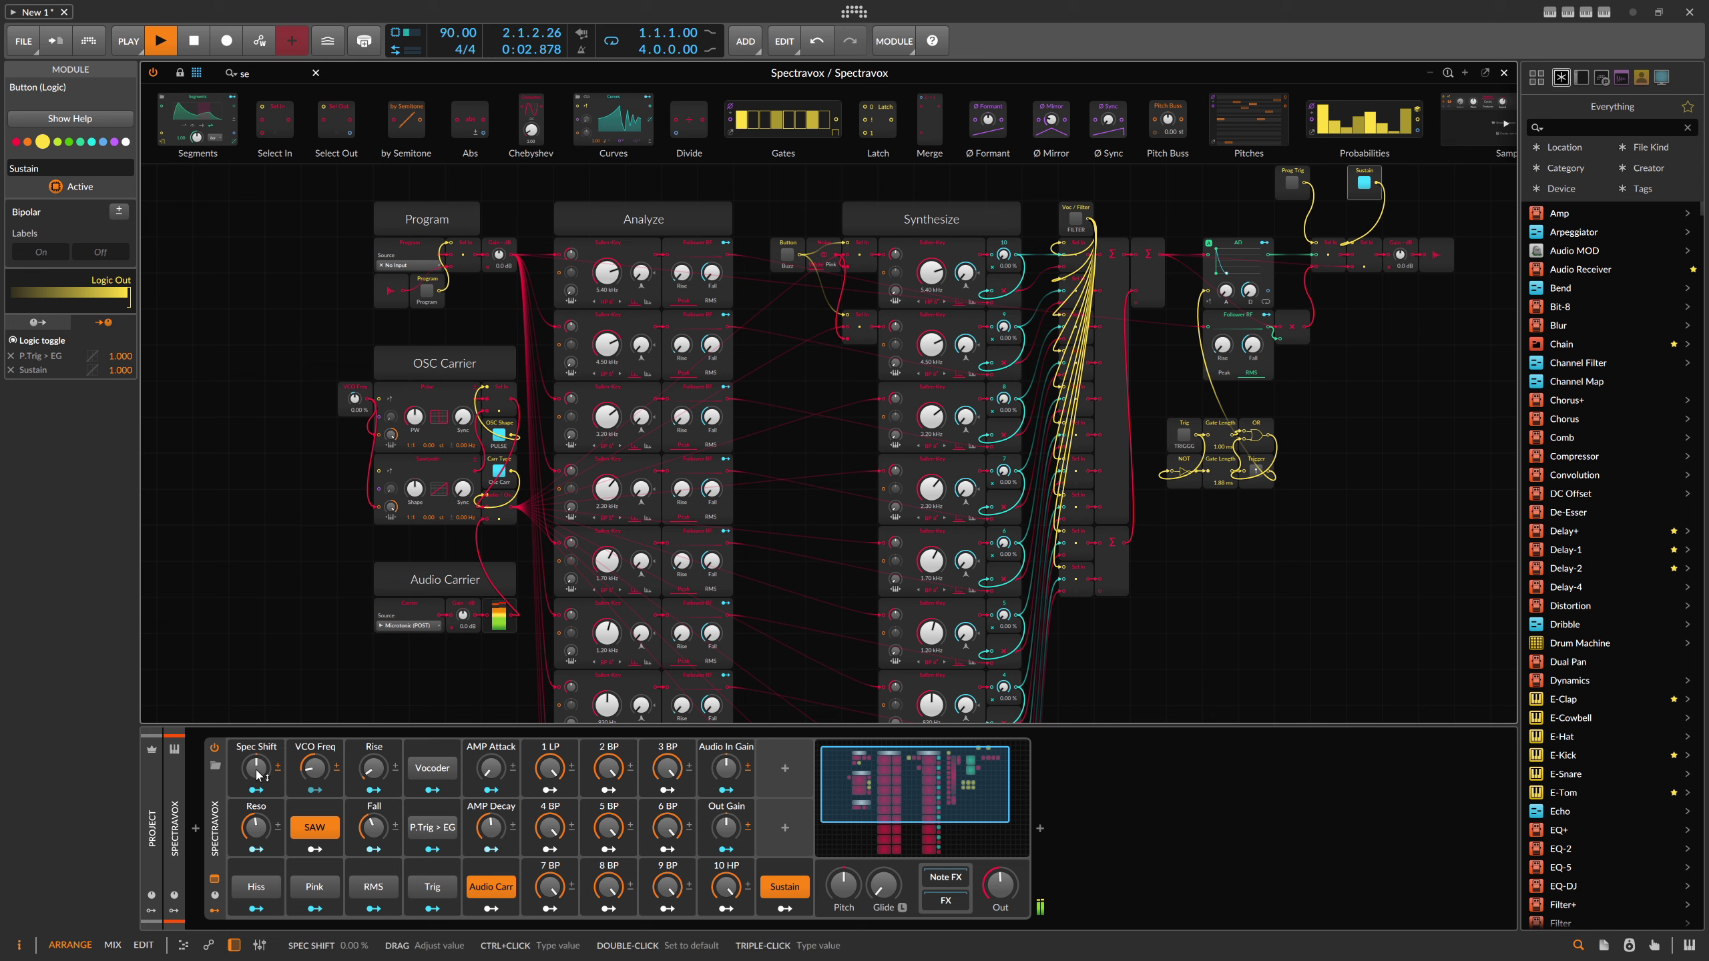
Push Spec Shift to 36.8%, boost 3 BP to about 92%, reset Spec Shift, and turn off Sustain and Audio Carr.
{"action": "left_click_drag", "start_coordinate": [257, 774], "coordinate": [256, 774]}
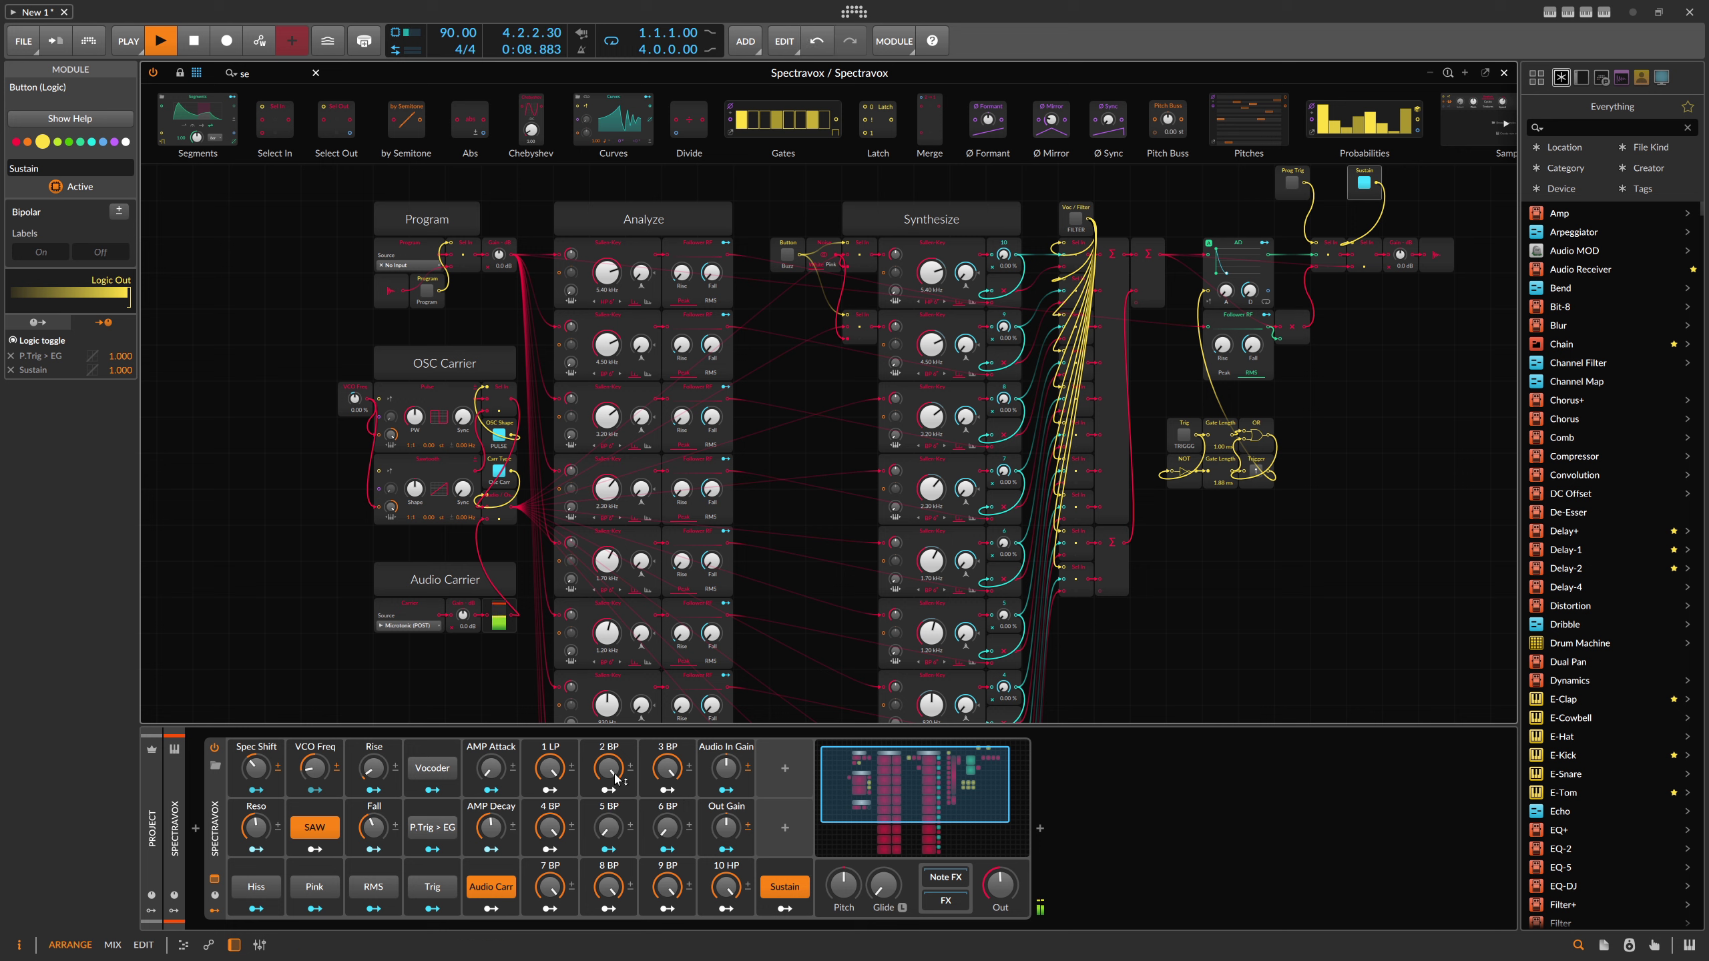
{"action": "left_click_drag", "start_coordinate": [668, 768], "coordinate": [668, 767]}
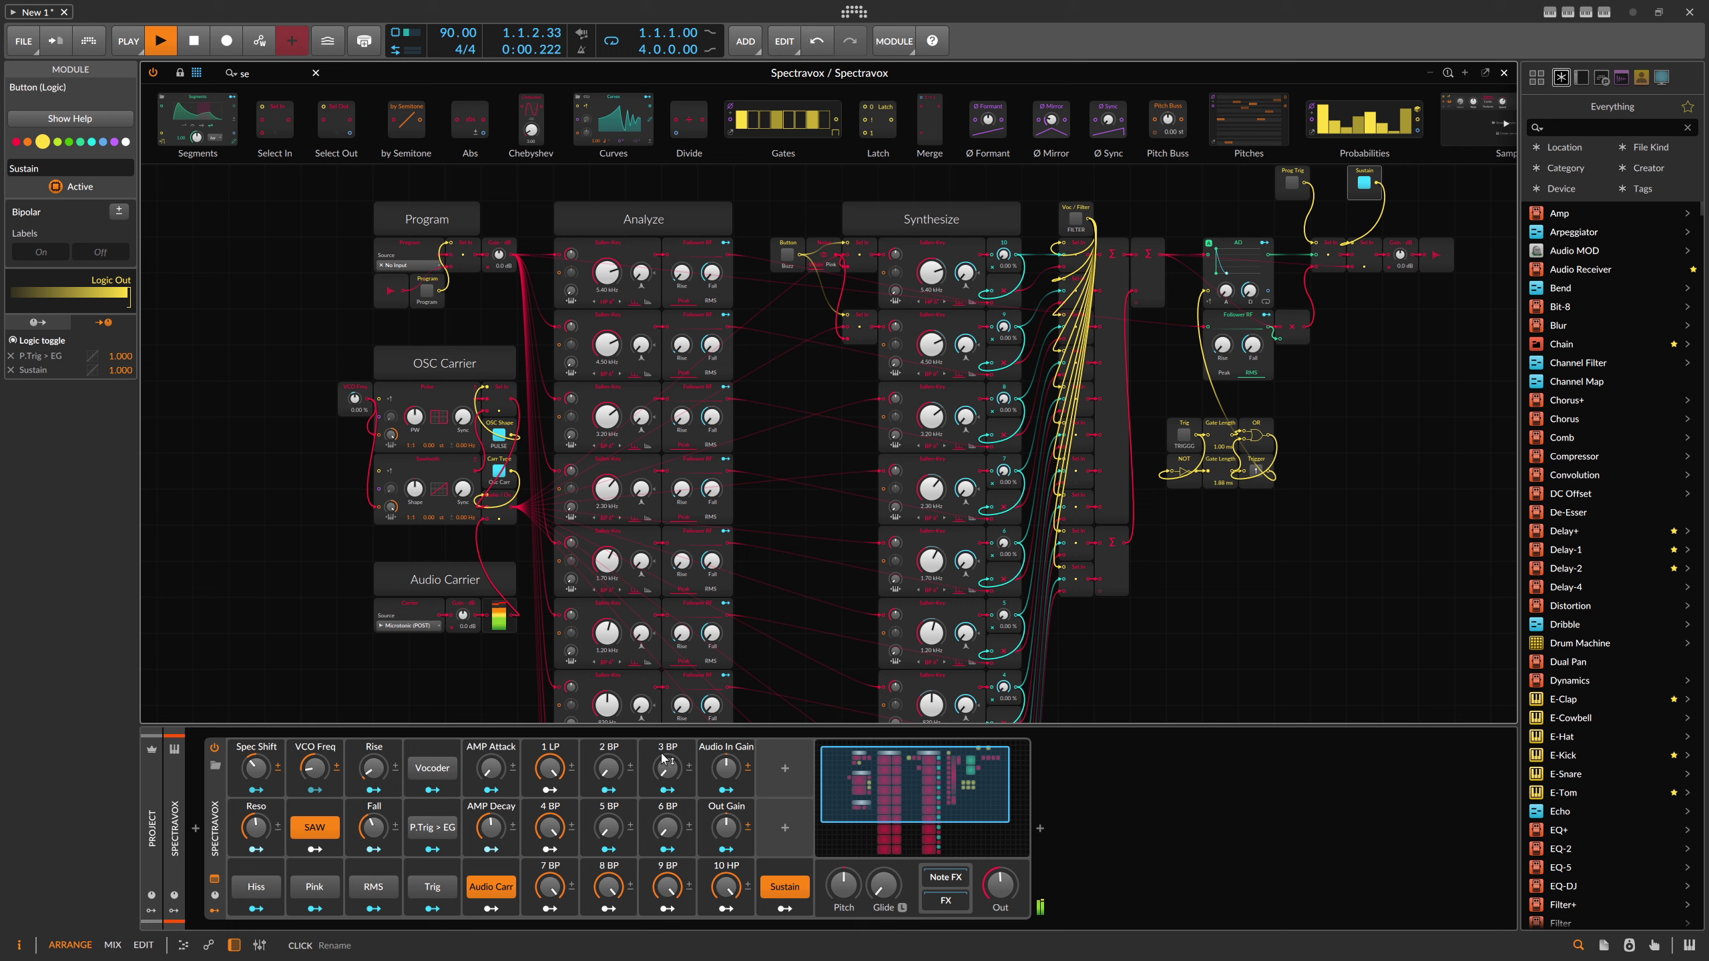
{"action": "left_click_drag", "start_coordinate": [256, 768], "coordinate": [256, 767]}
{"action": "left_click", "coordinate": [784, 887]}
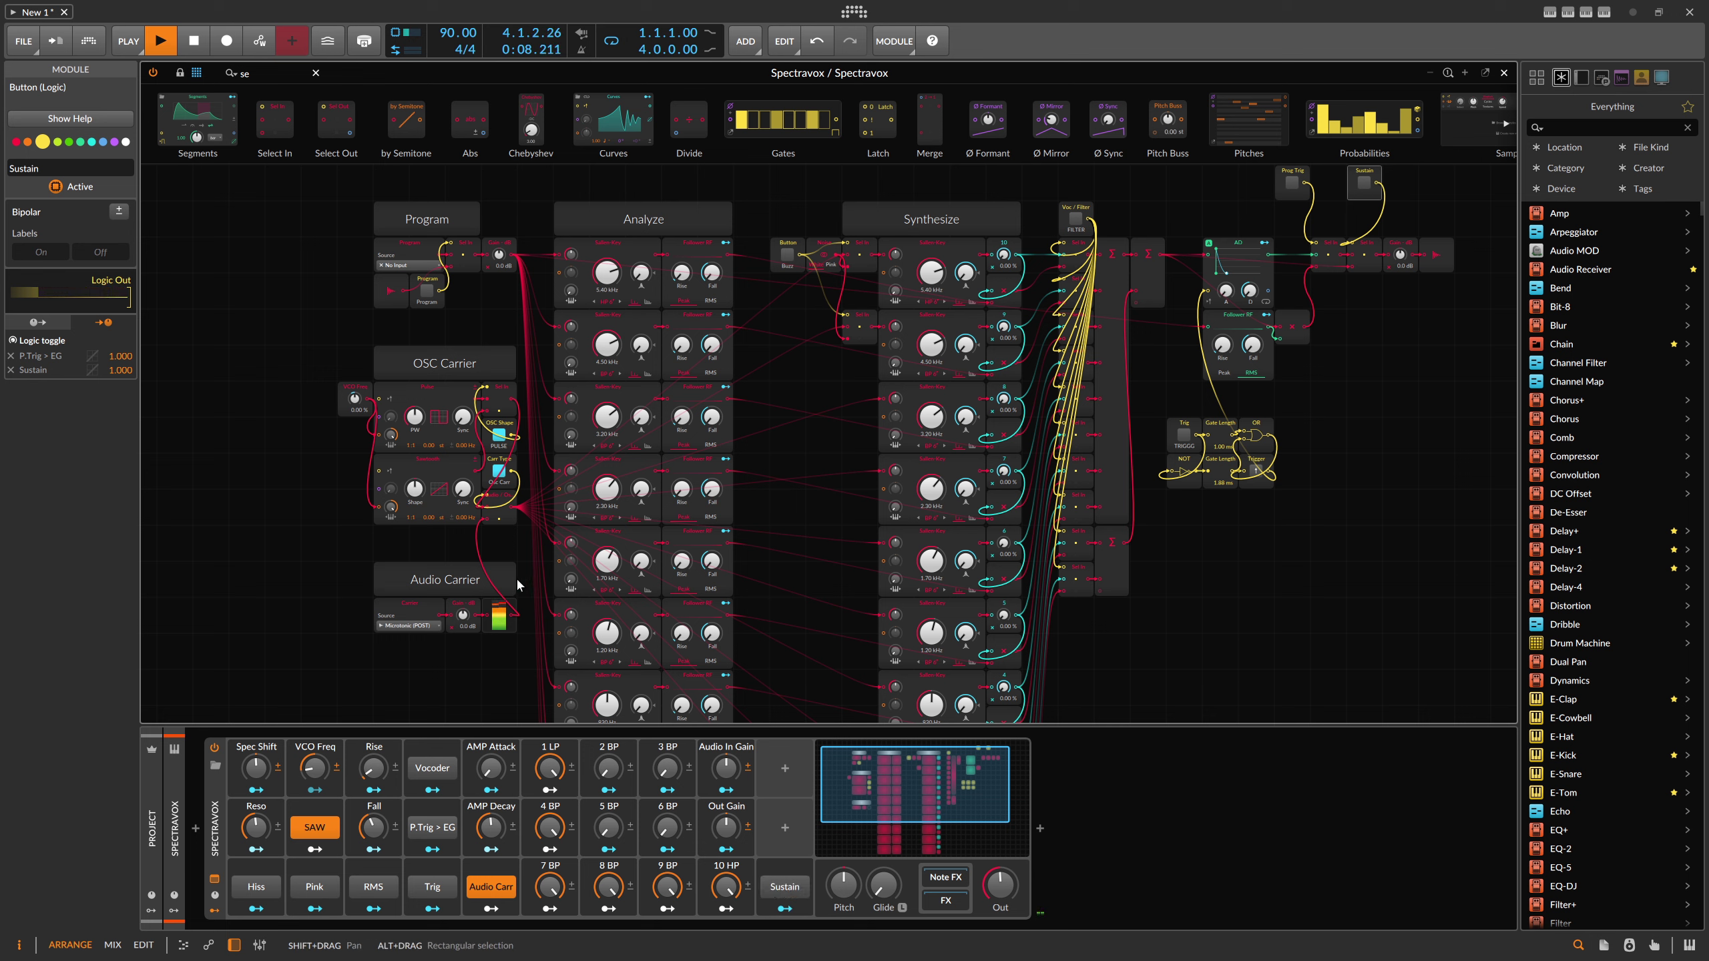
{"action": "left_click", "coordinate": [492, 887]}
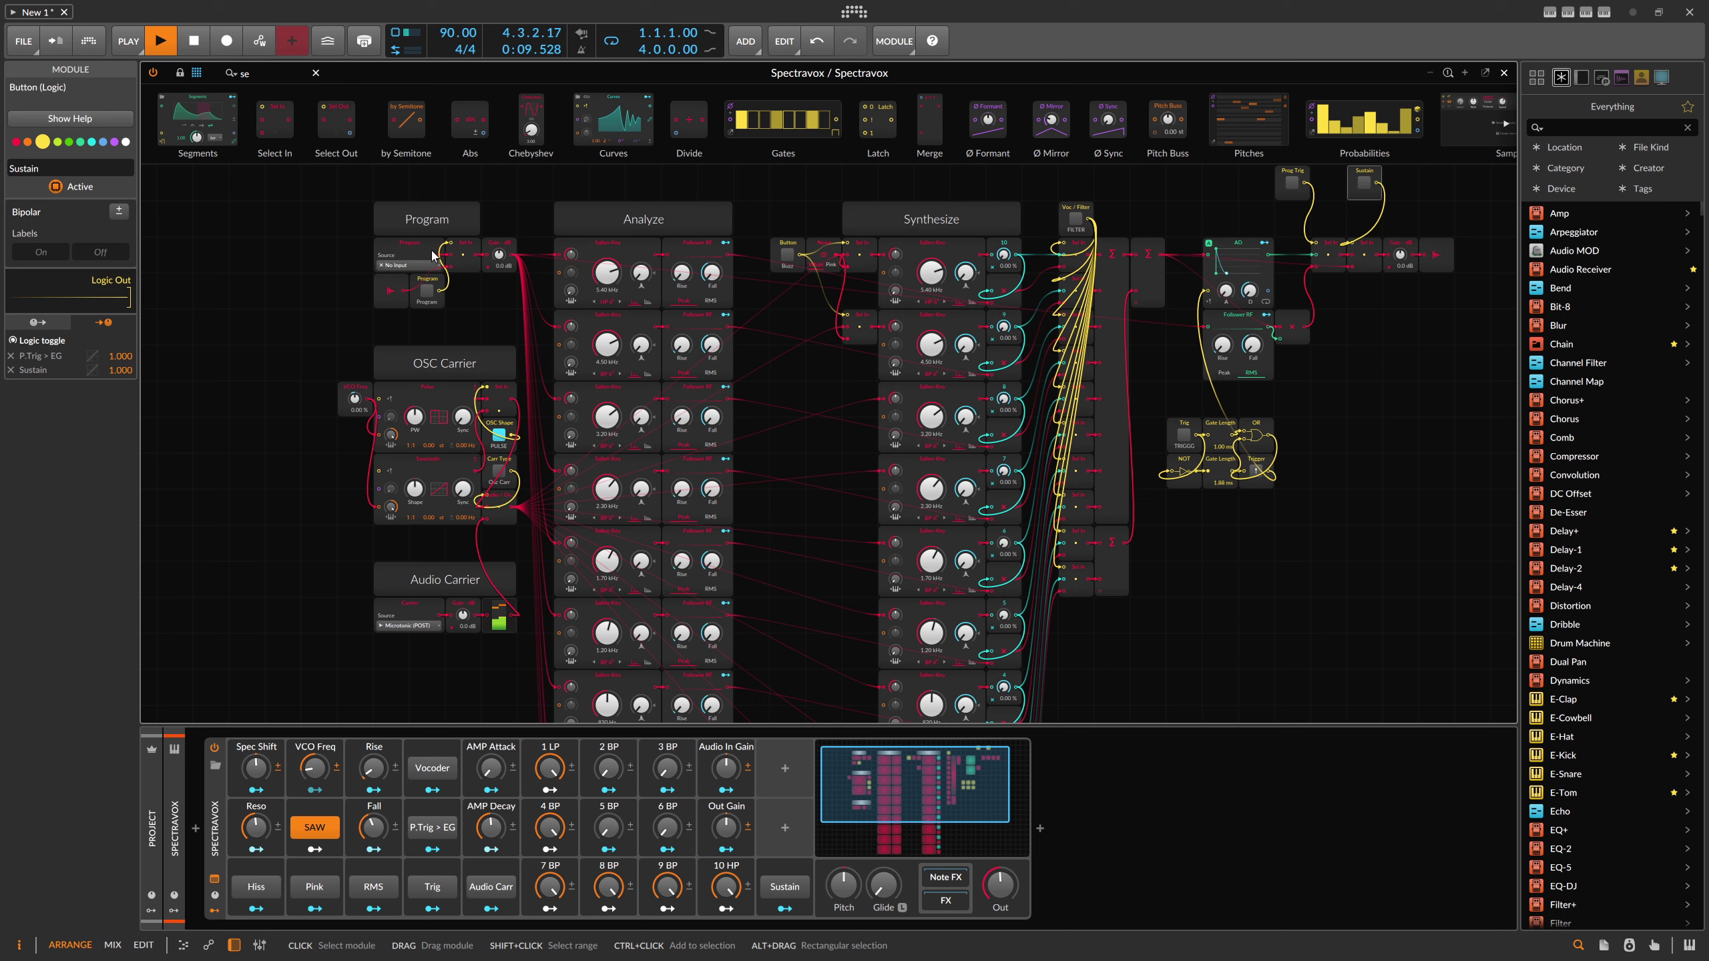
Set the Program module's Source to Mic > Mic (POST).
{"action": "left_click", "coordinate": [414, 265]}
{"action": "mouse_move", "coordinate": [420, 346]}
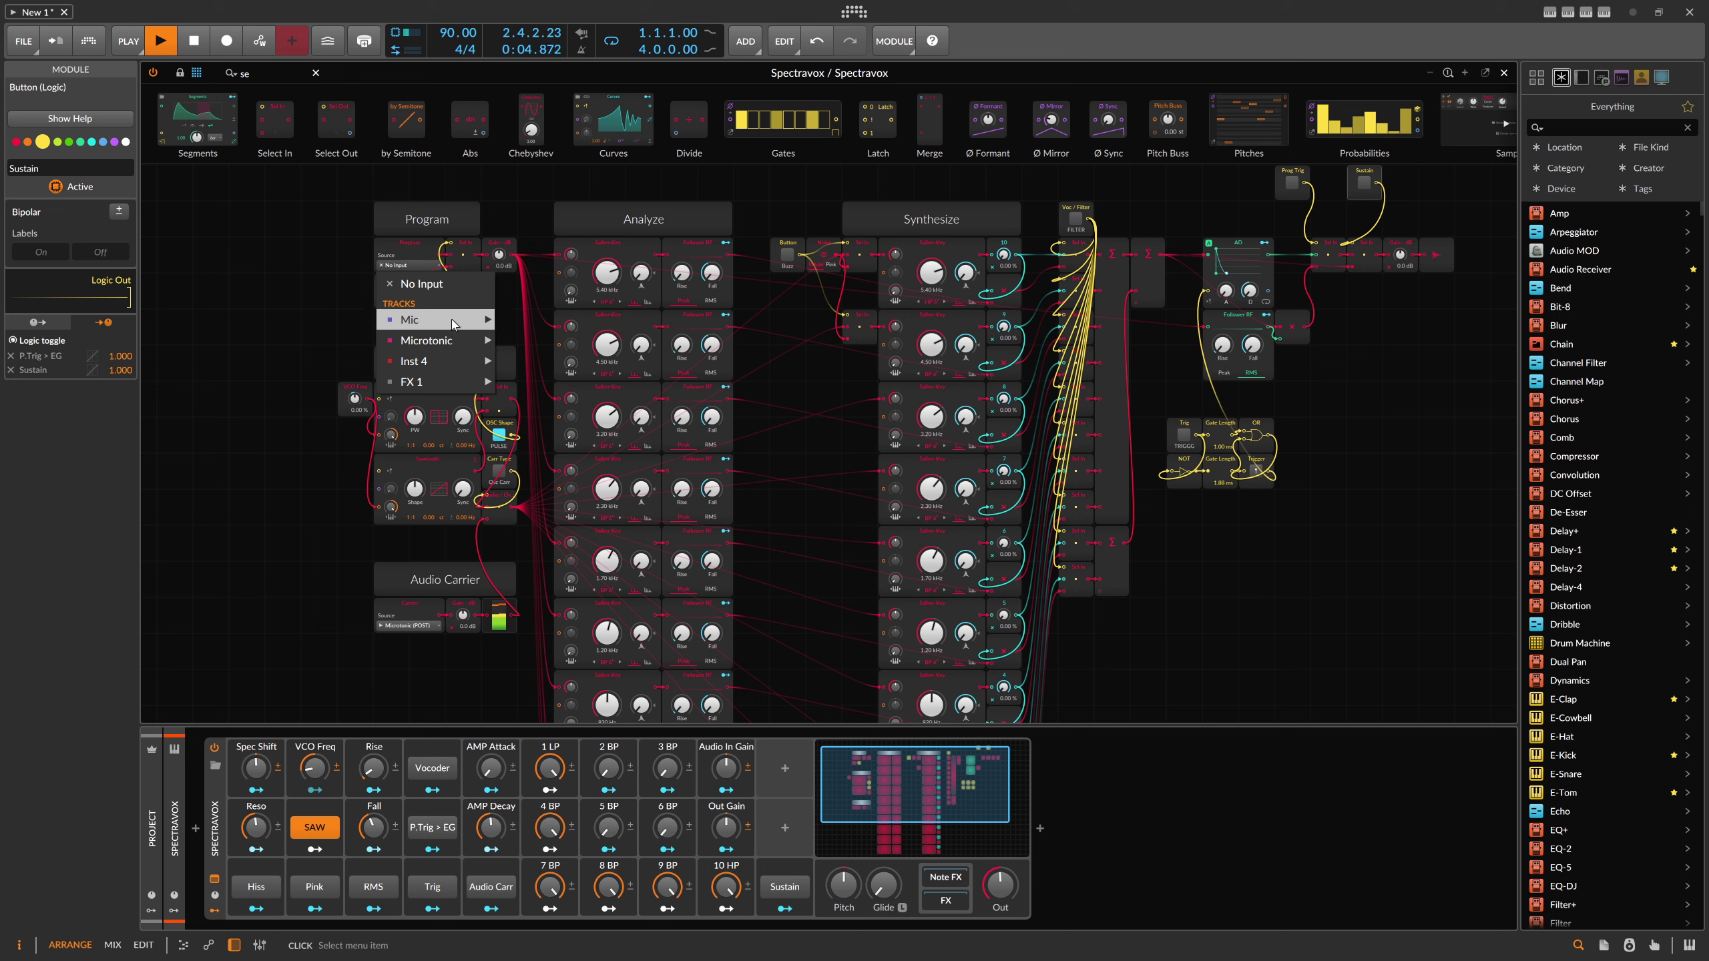
{"action": "left_click", "coordinate": [549, 340]}
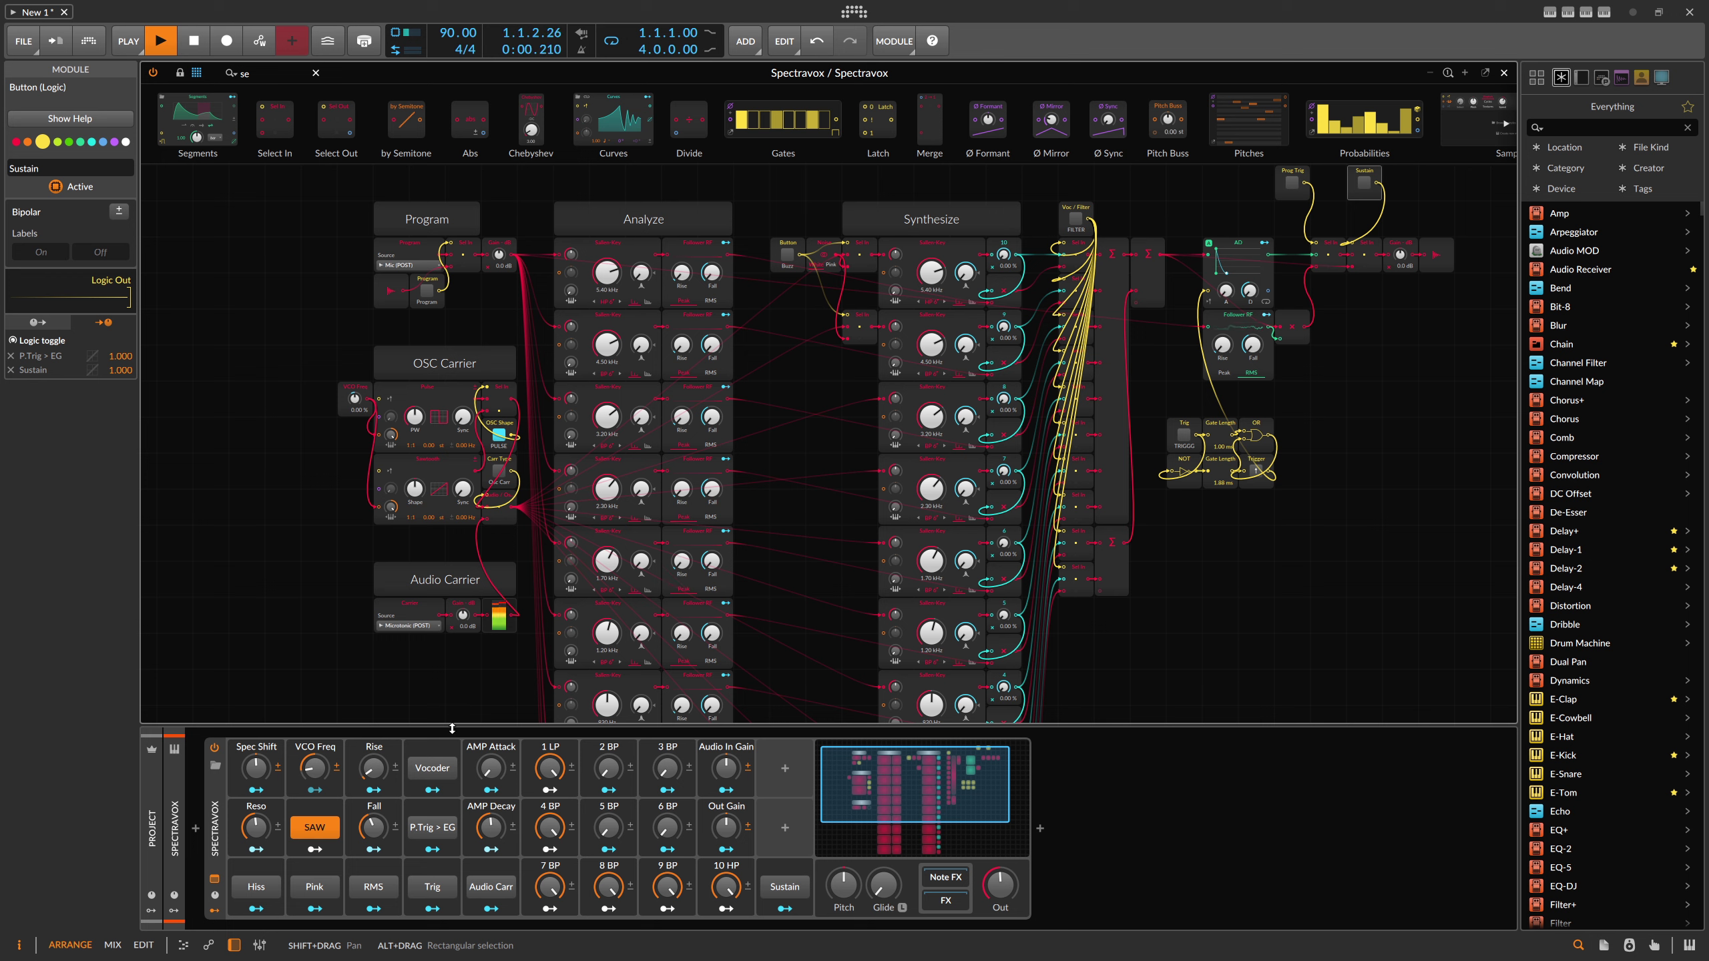
Turn on the Vocoder and P.Trig > EG switches on the Spectravox remote controls.
{"action": "left_click", "coordinate": [432, 769]}
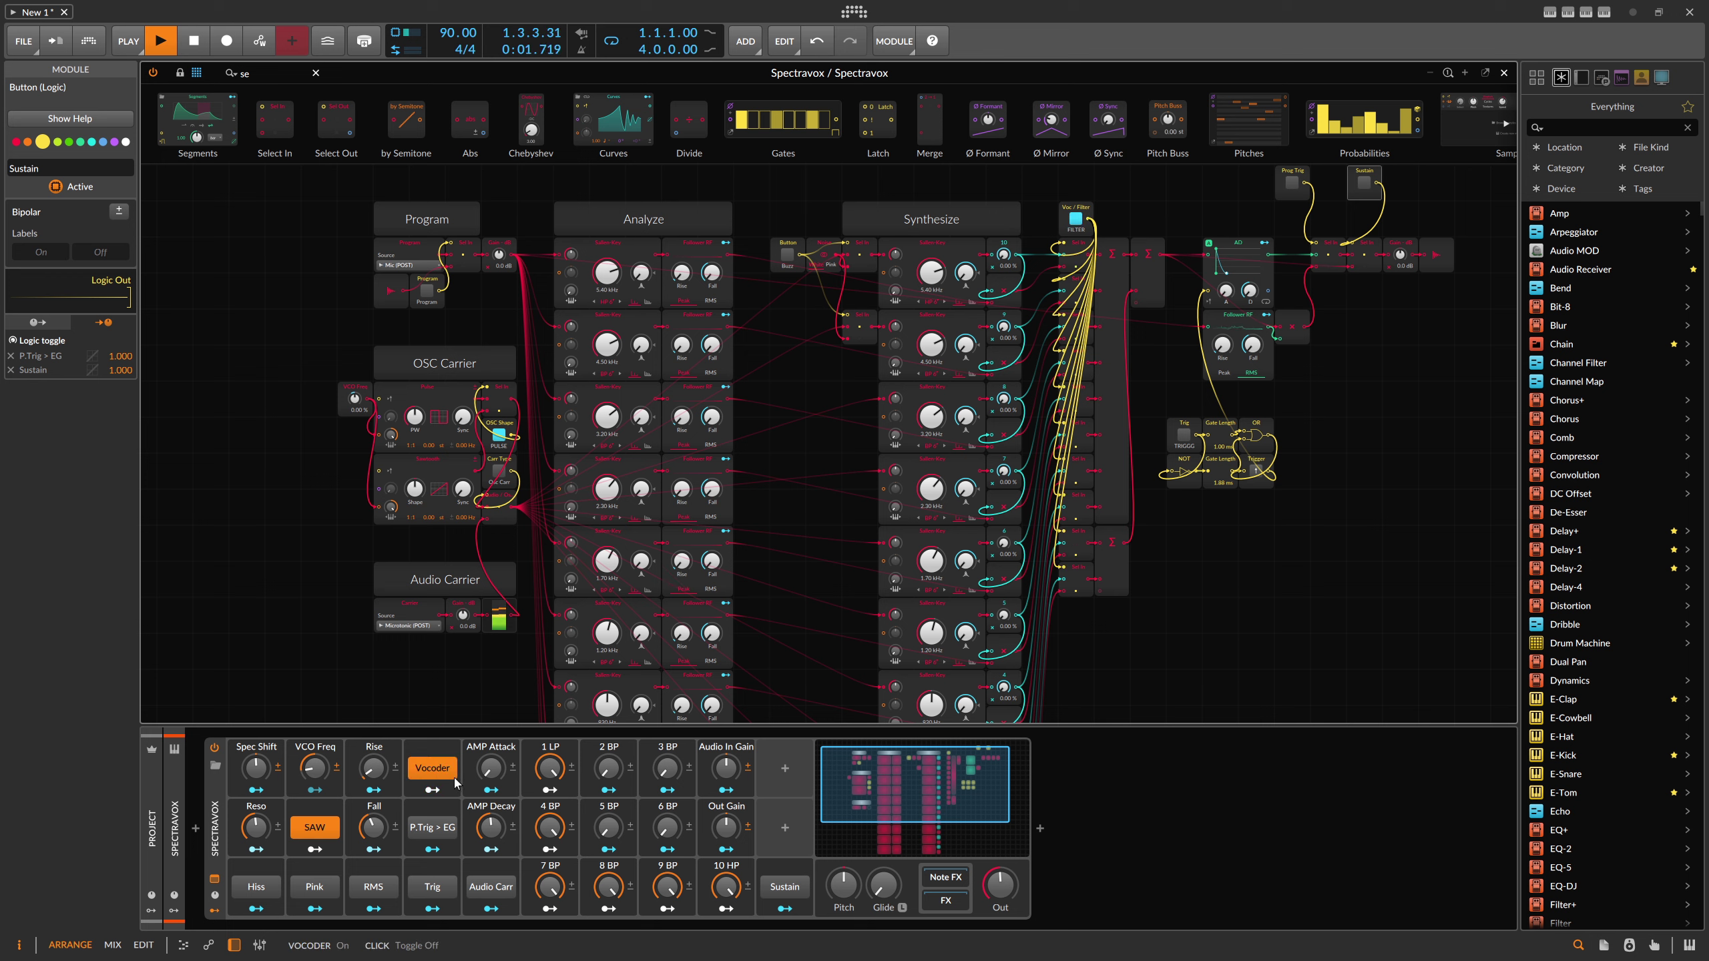
{"action": "left_click", "coordinate": [447, 837]}
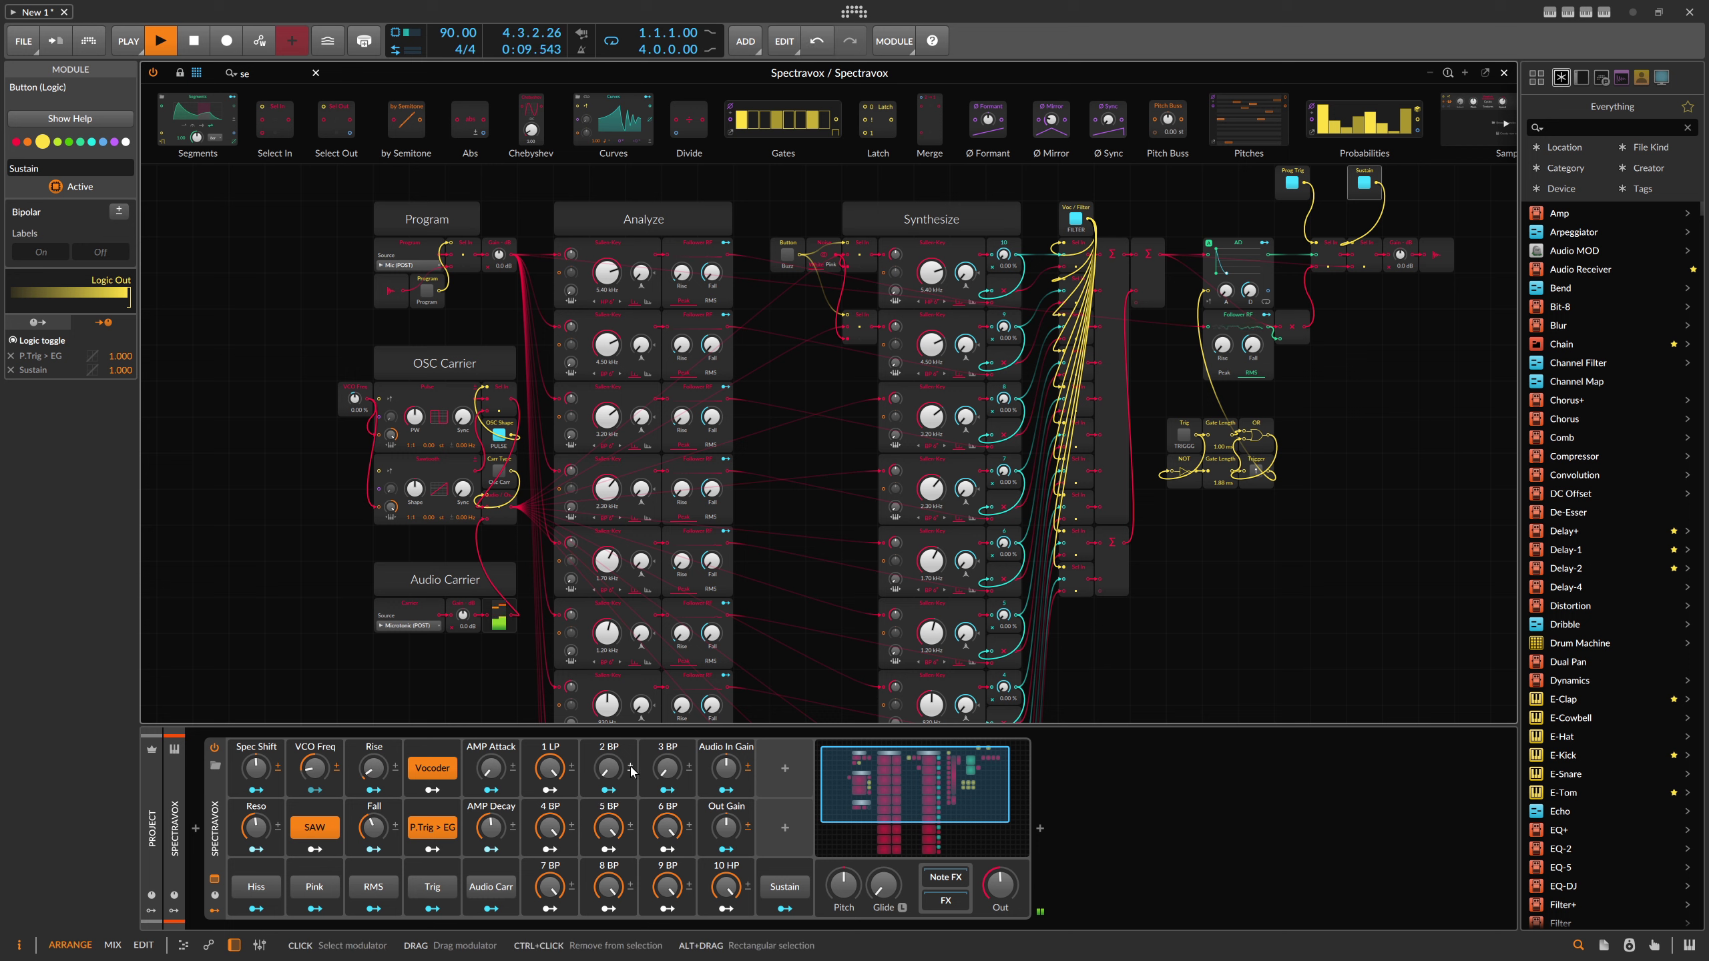
Set Out to -5.8 dB, lower VCO Freq to -57.6%, and enable the Hiss noise carrier.
{"action": "mouse_move", "coordinate": [625, 758]}
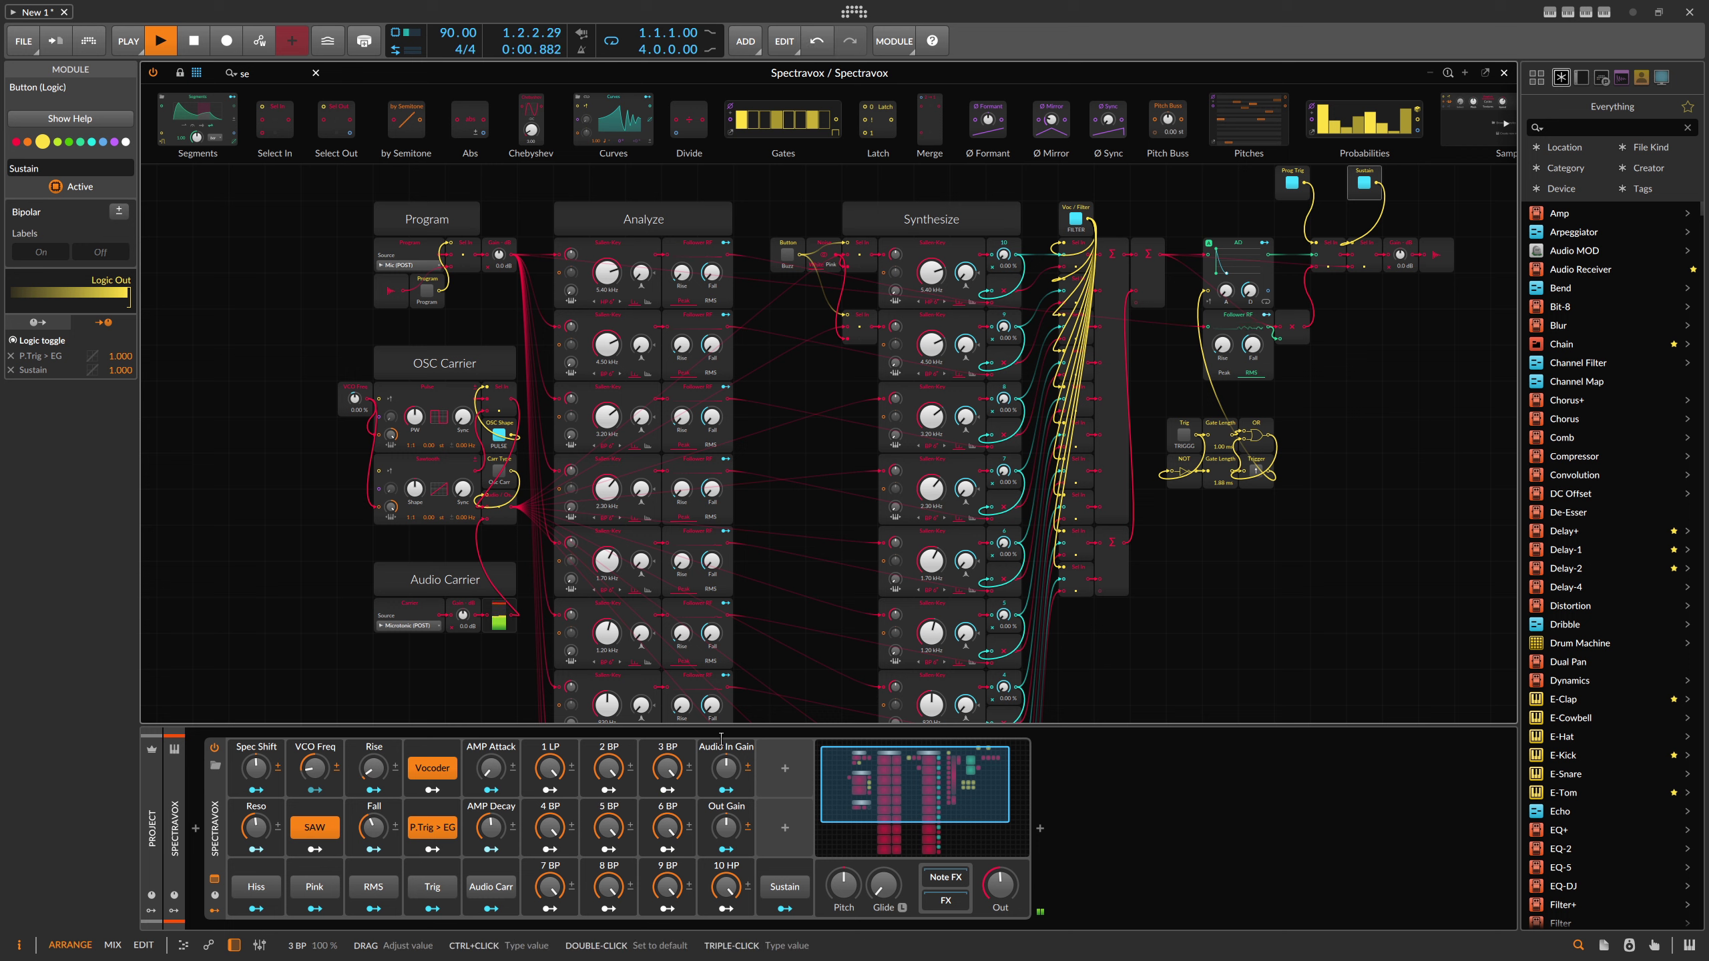
{"action": "mouse_move", "coordinate": [725, 768]}
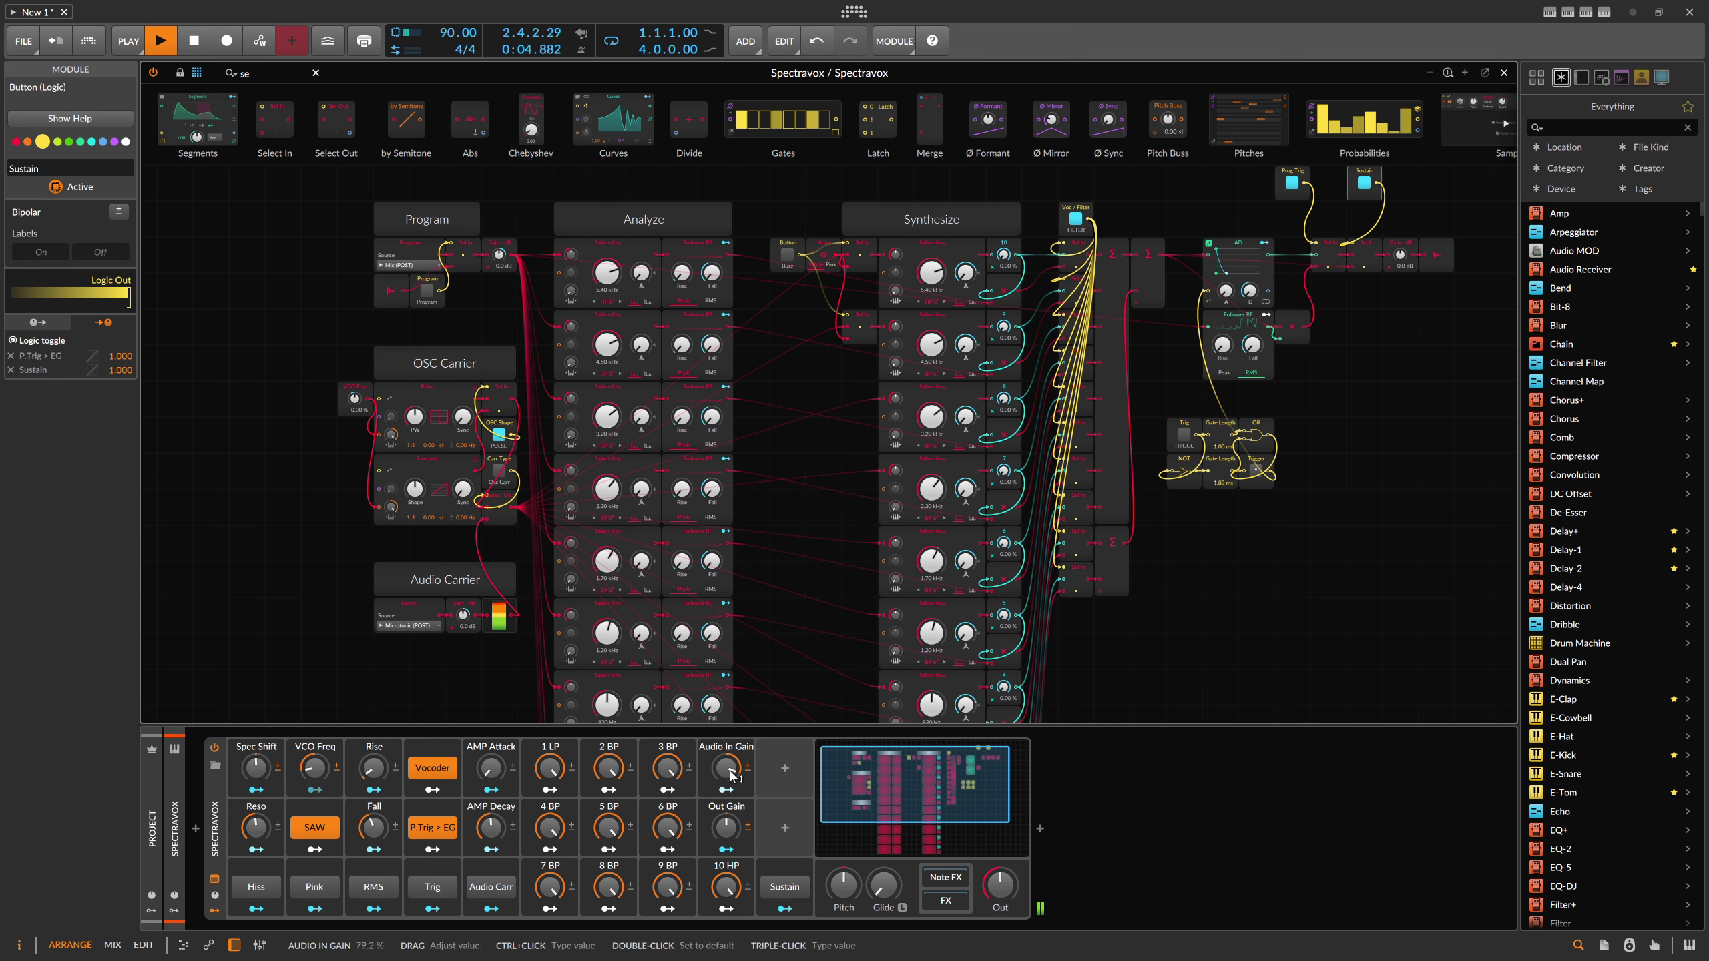
{"action": "left_click_drag", "start_coordinate": [1000, 885], "coordinate": [1000, 878]}
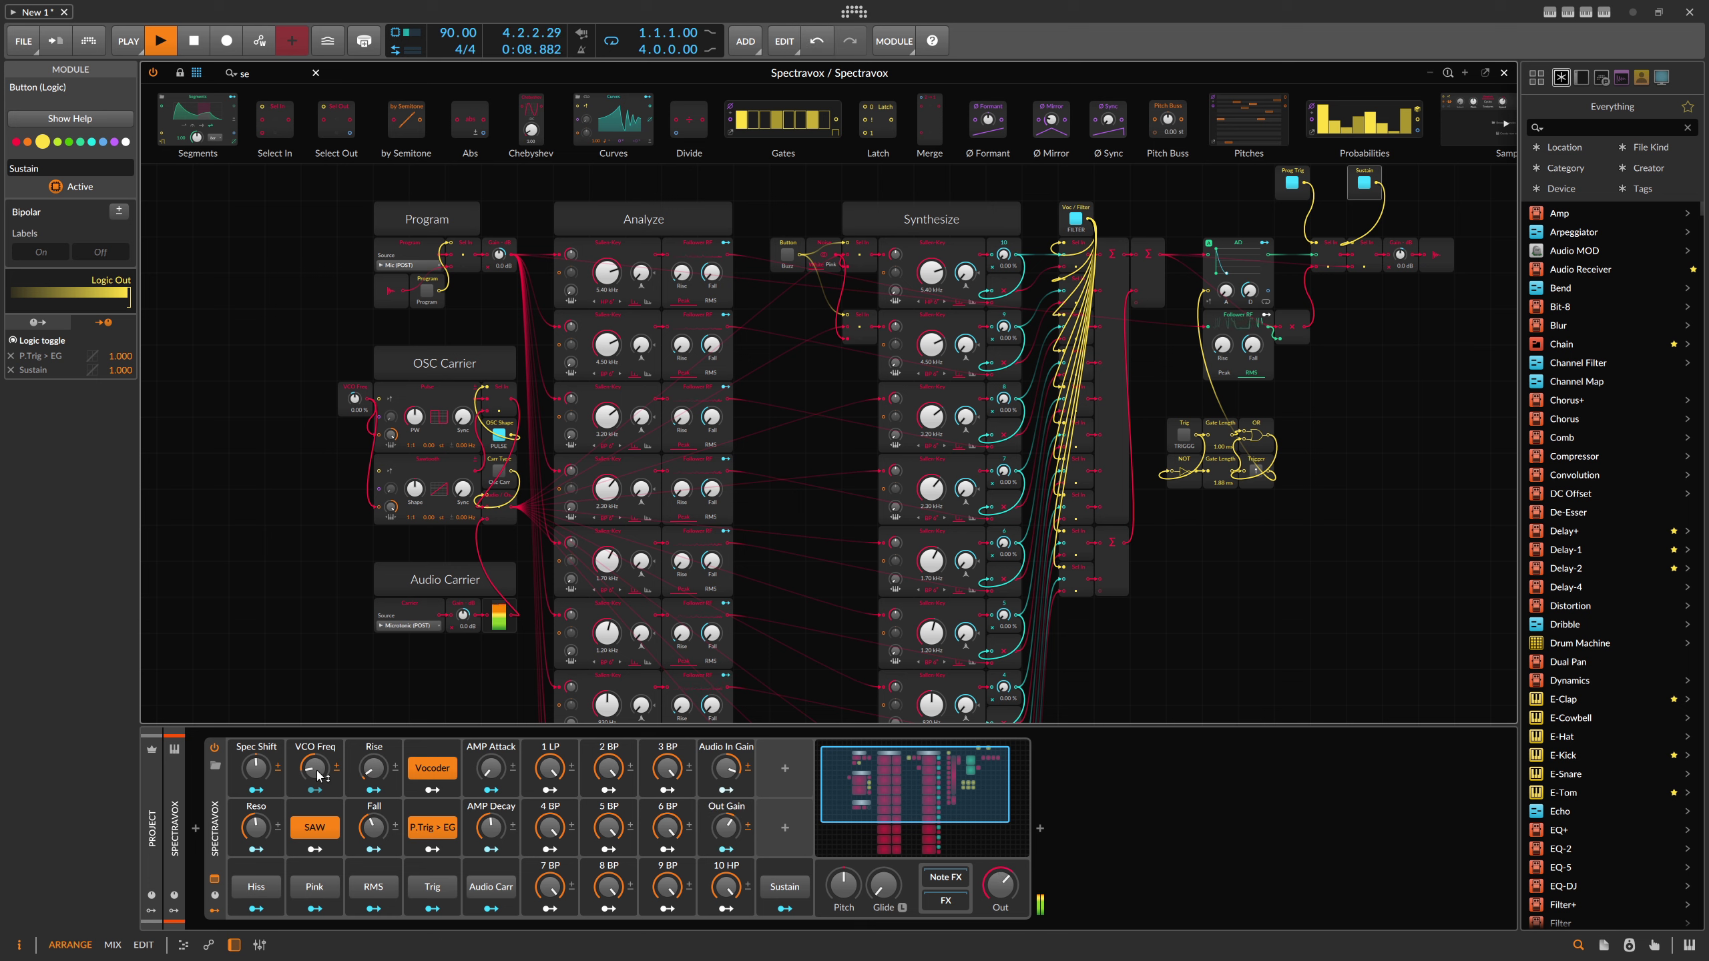
{"action": "left_click_drag", "start_coordinate": [315, 767], "coordinate": [315, 757]}
{"action": "left_click", "coordinate": [269, 891]}
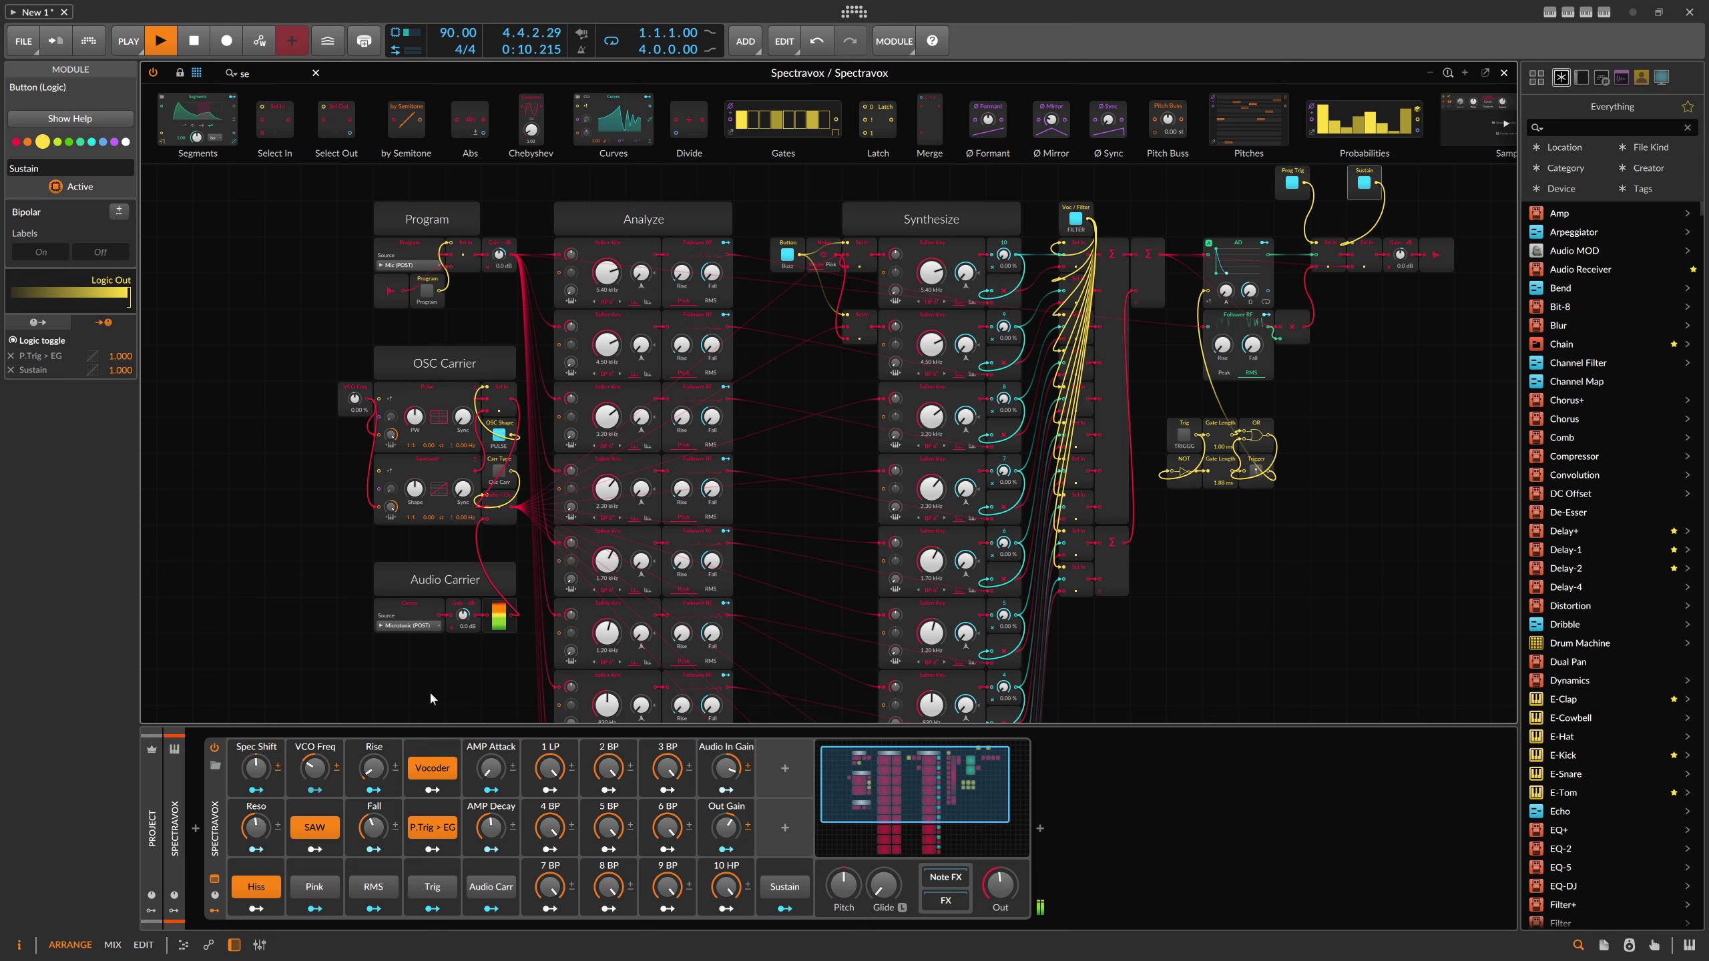
Try pink noise, set resonance near 60 %, fall 16.9 %, spectral shift -20.8 %, then remove pink.
{"action": "left_click", "coordinate": [315, 887]}
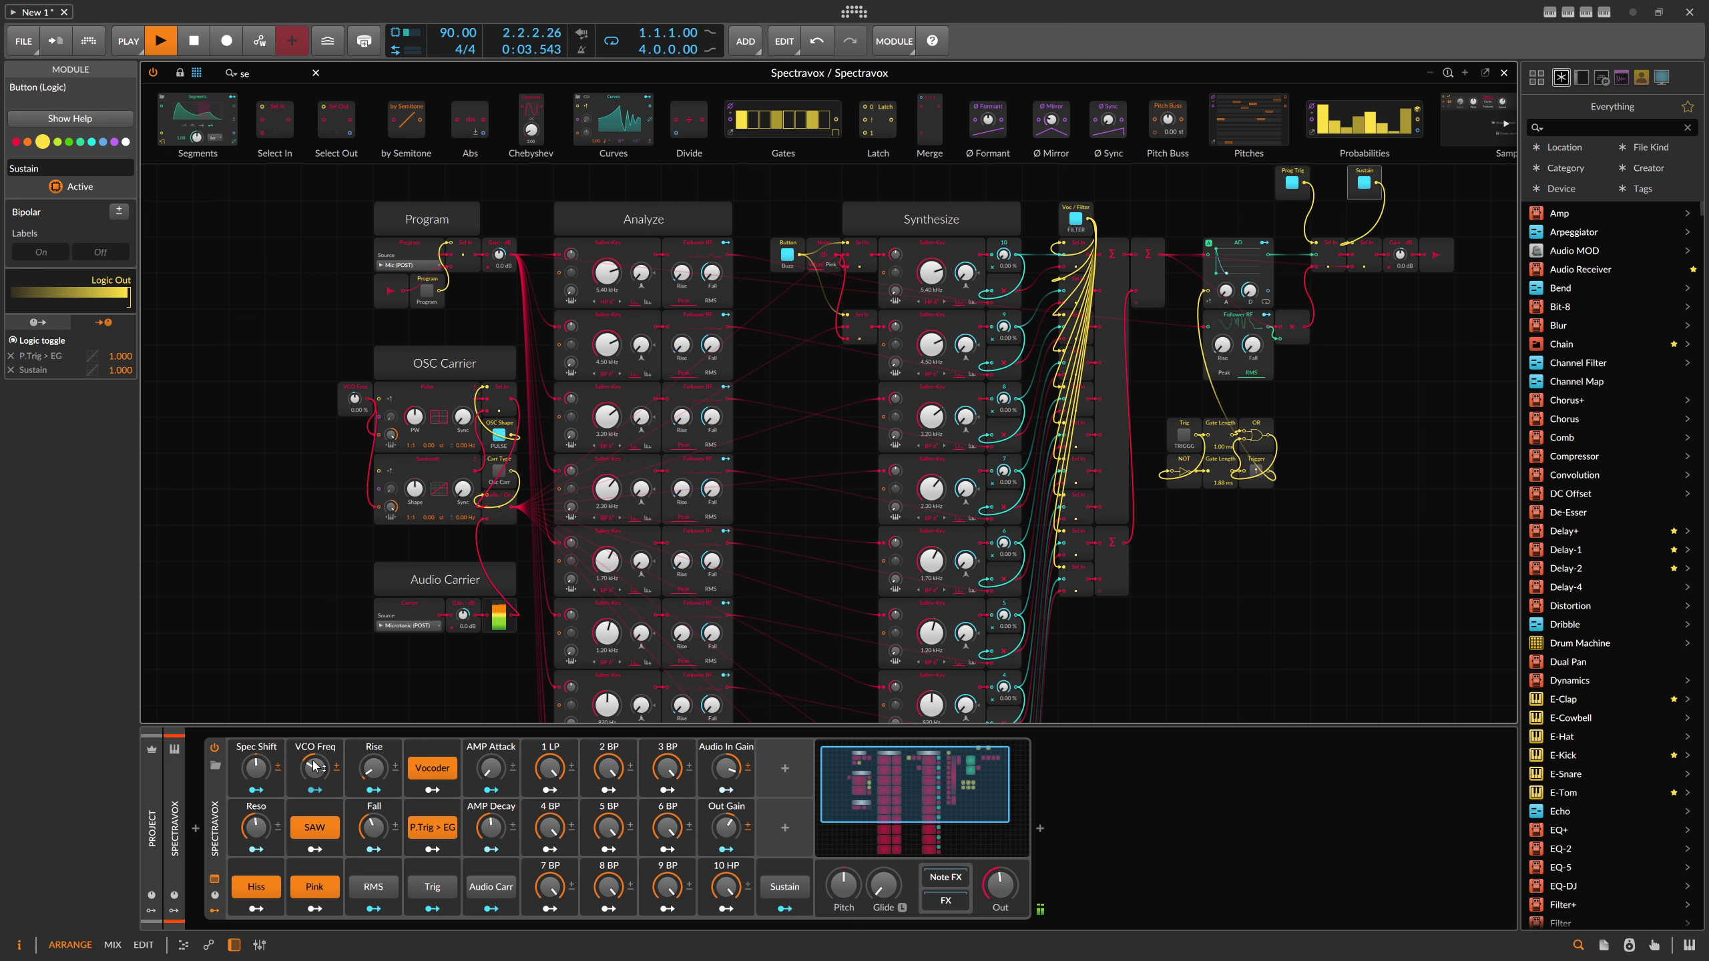
{"action": "left_click", "coordinate": [255, 826]}
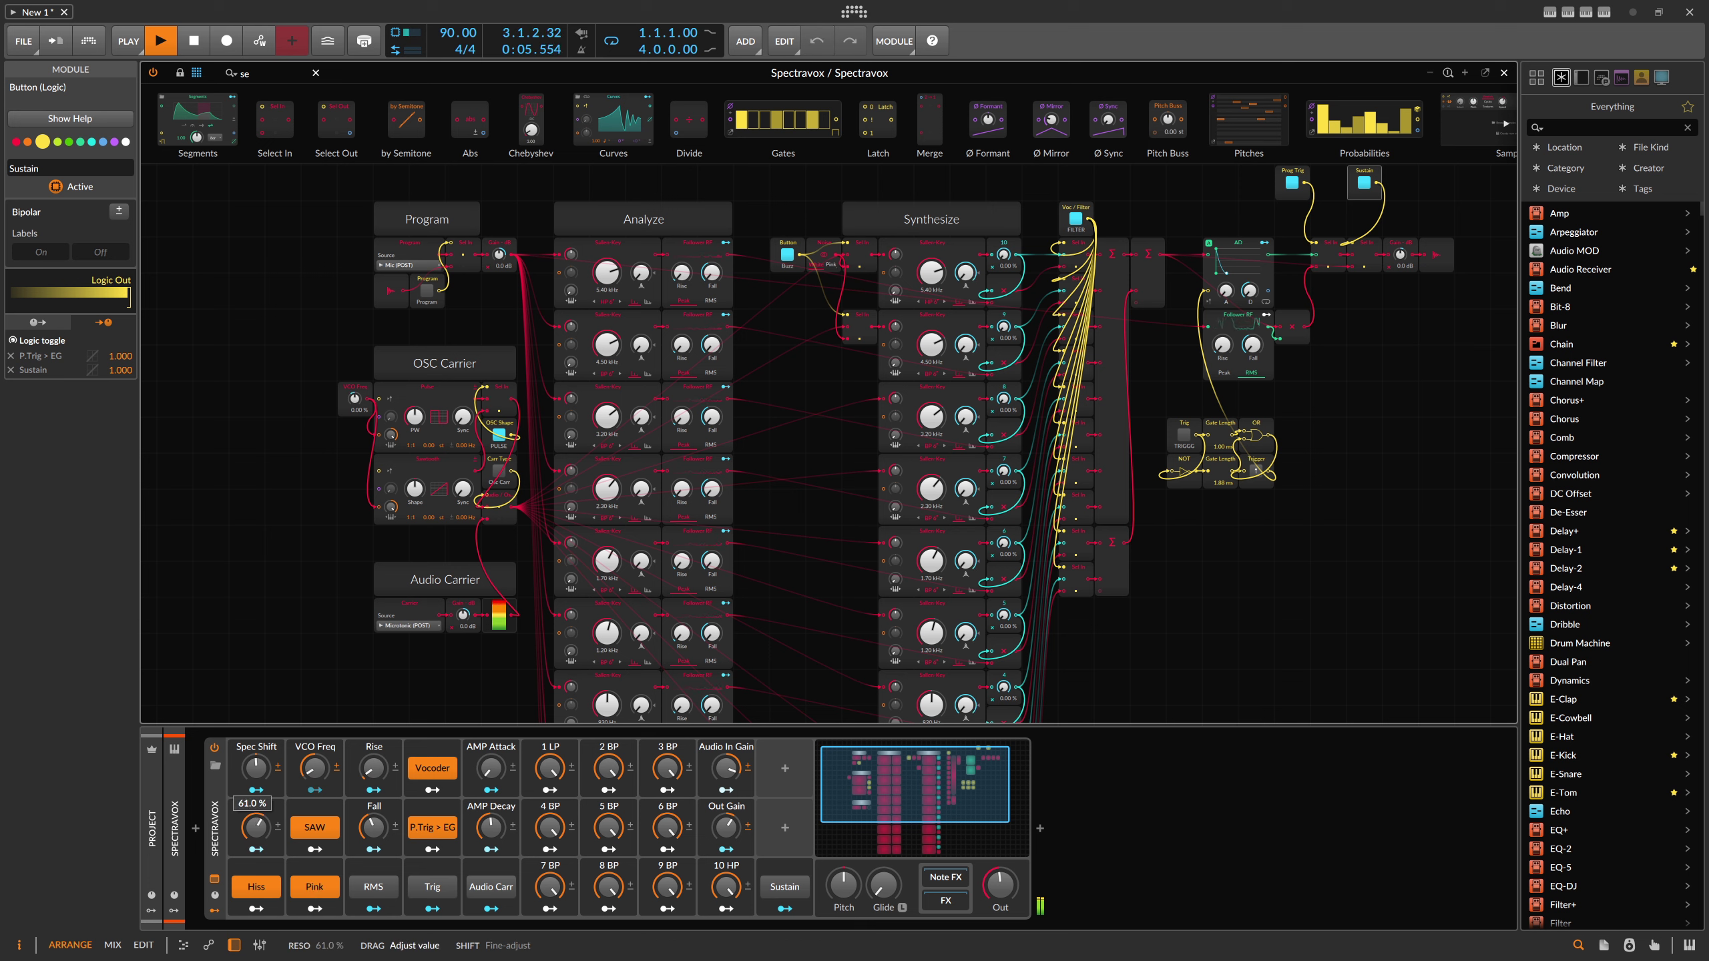
{"action": "mouse_move", "coordinate": [254, 767]}
{"action": "left_mouse_down"}
{"action": "mouse_move", "coordinate": [254, 808]}
{"action": "mouse_move", "coordinate": [254, 759]}
{"action": "left_mouse_up"}
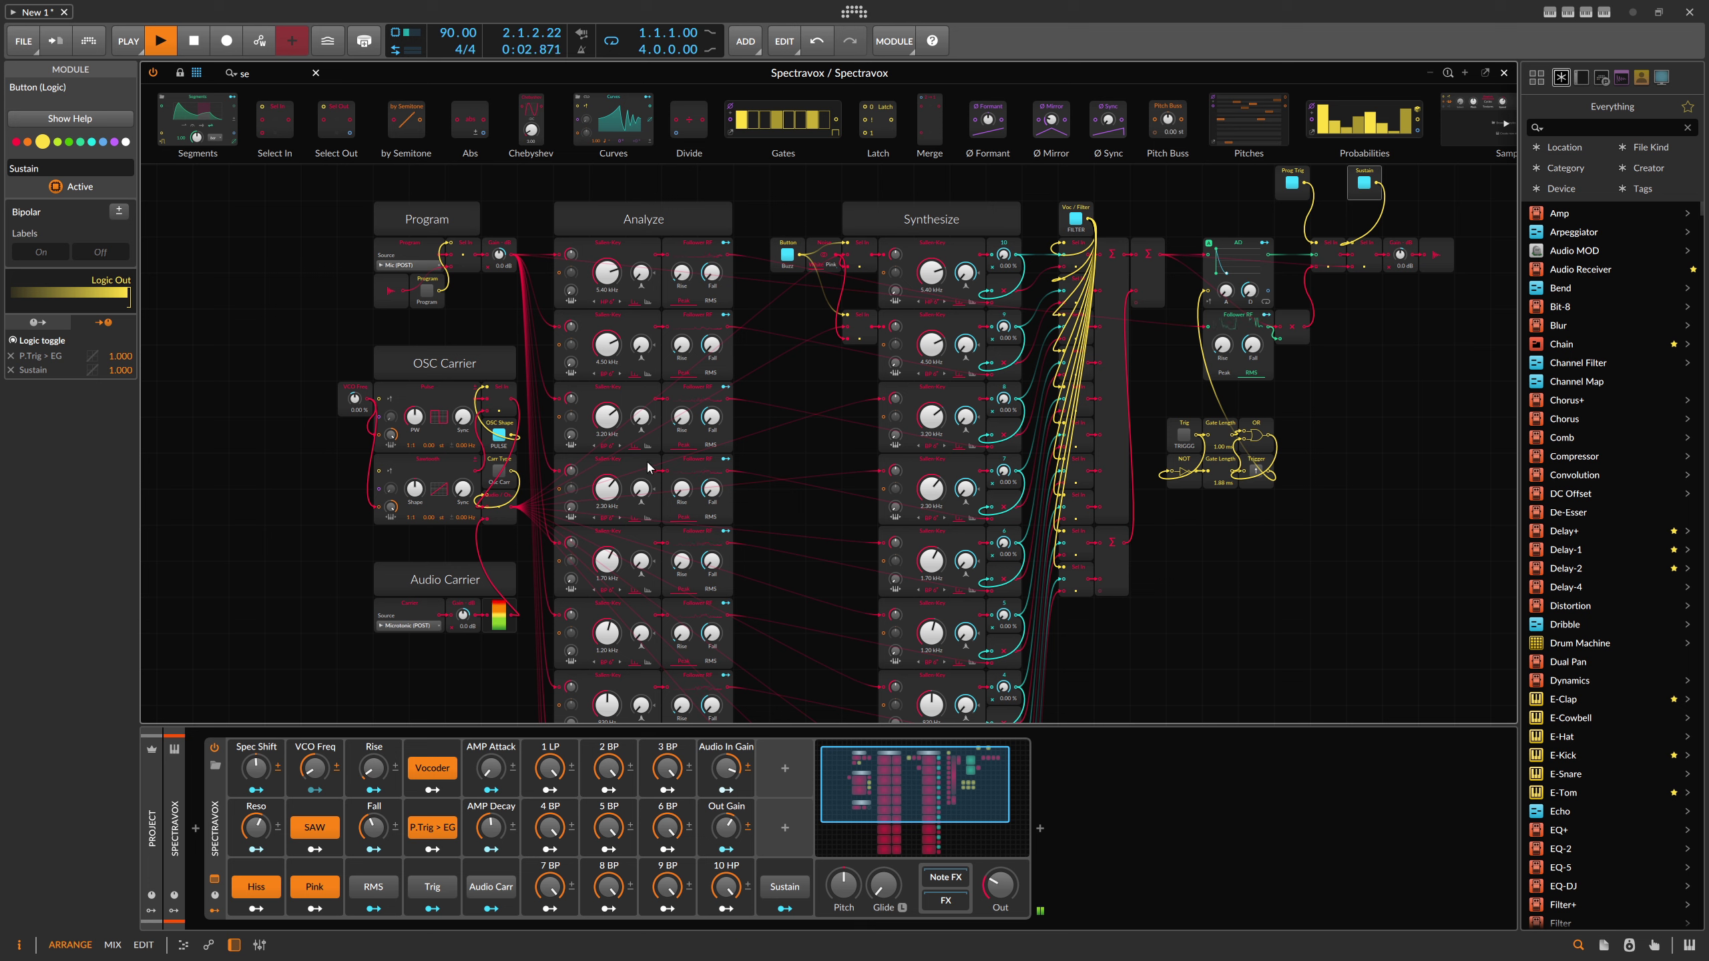
{"action": "left_click_drag", "start_coordinate": [373, 827], "coordinate": [373, 843]}
{"action": "left_click_drag", "start_coordinate": [262, 771], "coordinate": [262, 791]}
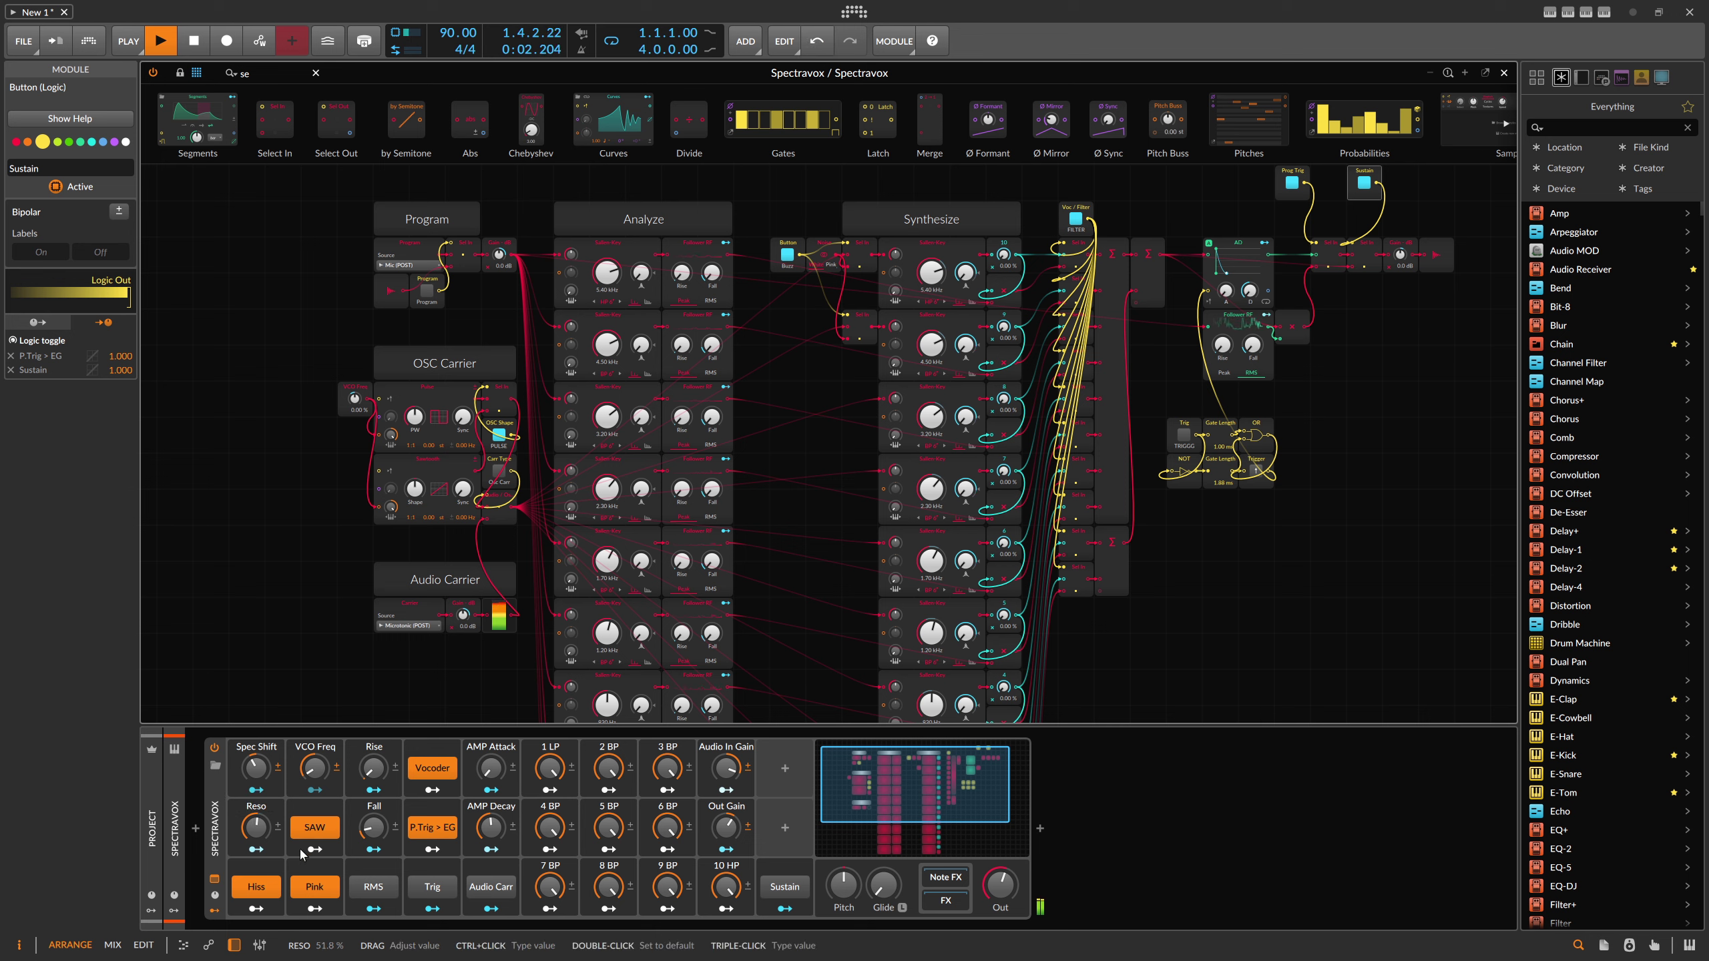
{"action": "left_click", "coordinate": [317, 888]}
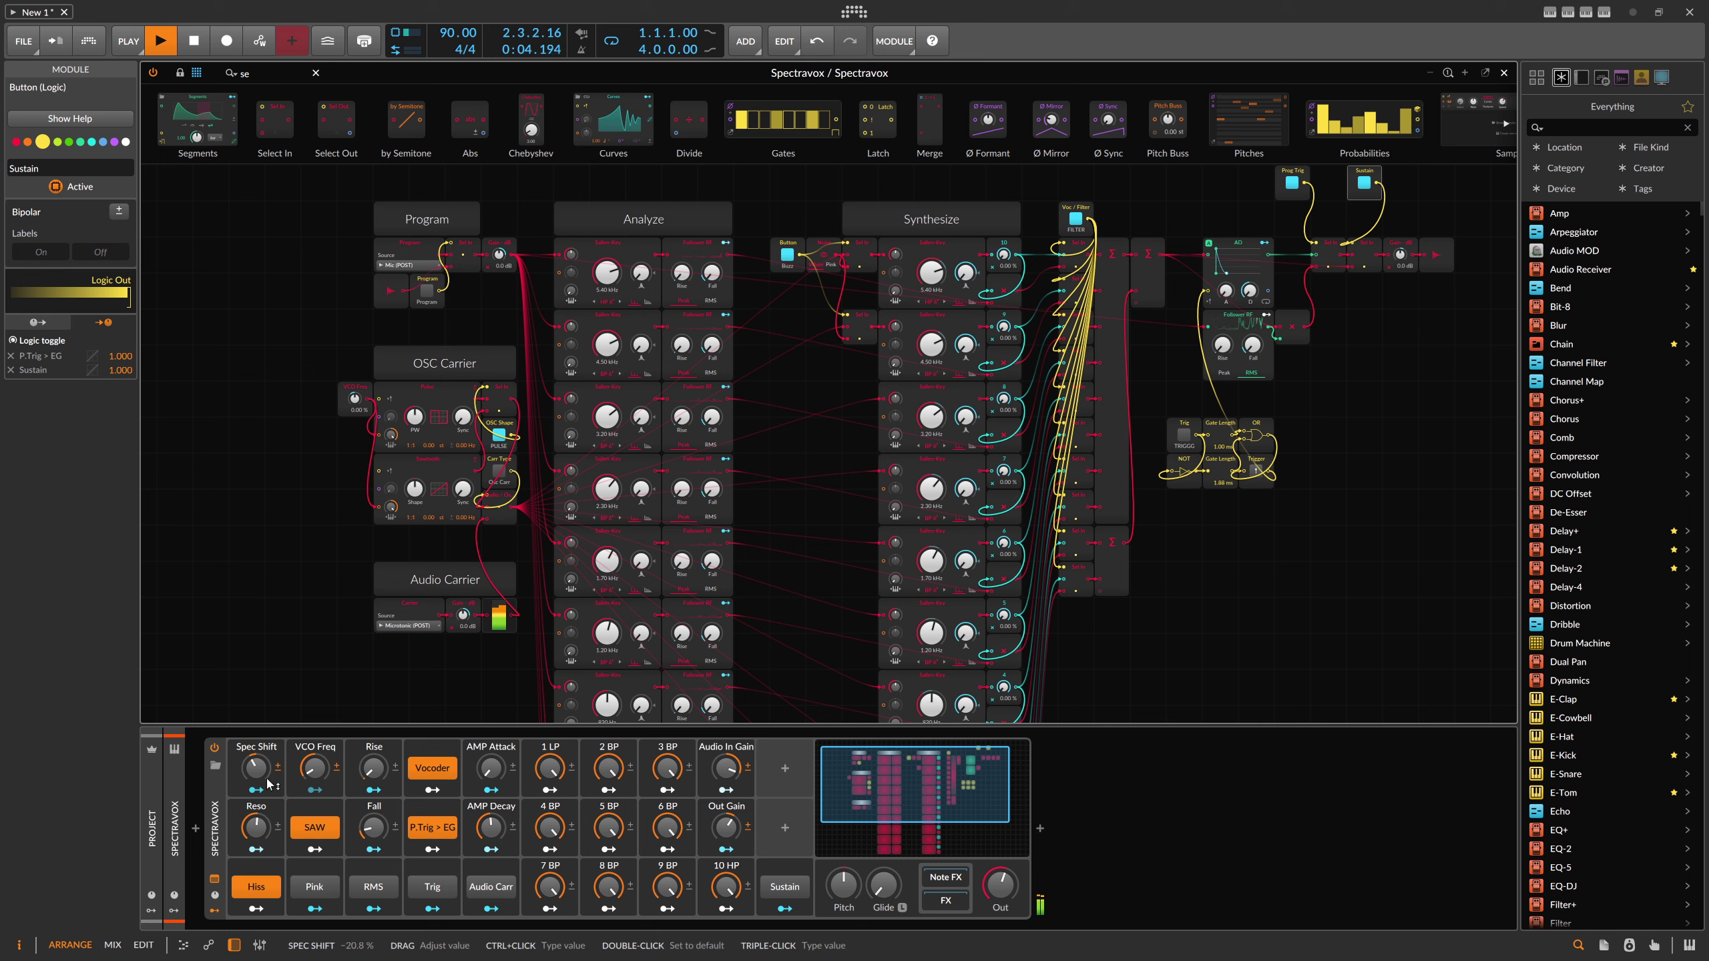
Enable Audio Carr with output at -12.3 dB, Spec Shift 5.60 % and Audio In Gain 58.4 %.
{"action": "left_click_drag", "start_coordinate": [1001, 883], "coordinate": [1001, 905]}
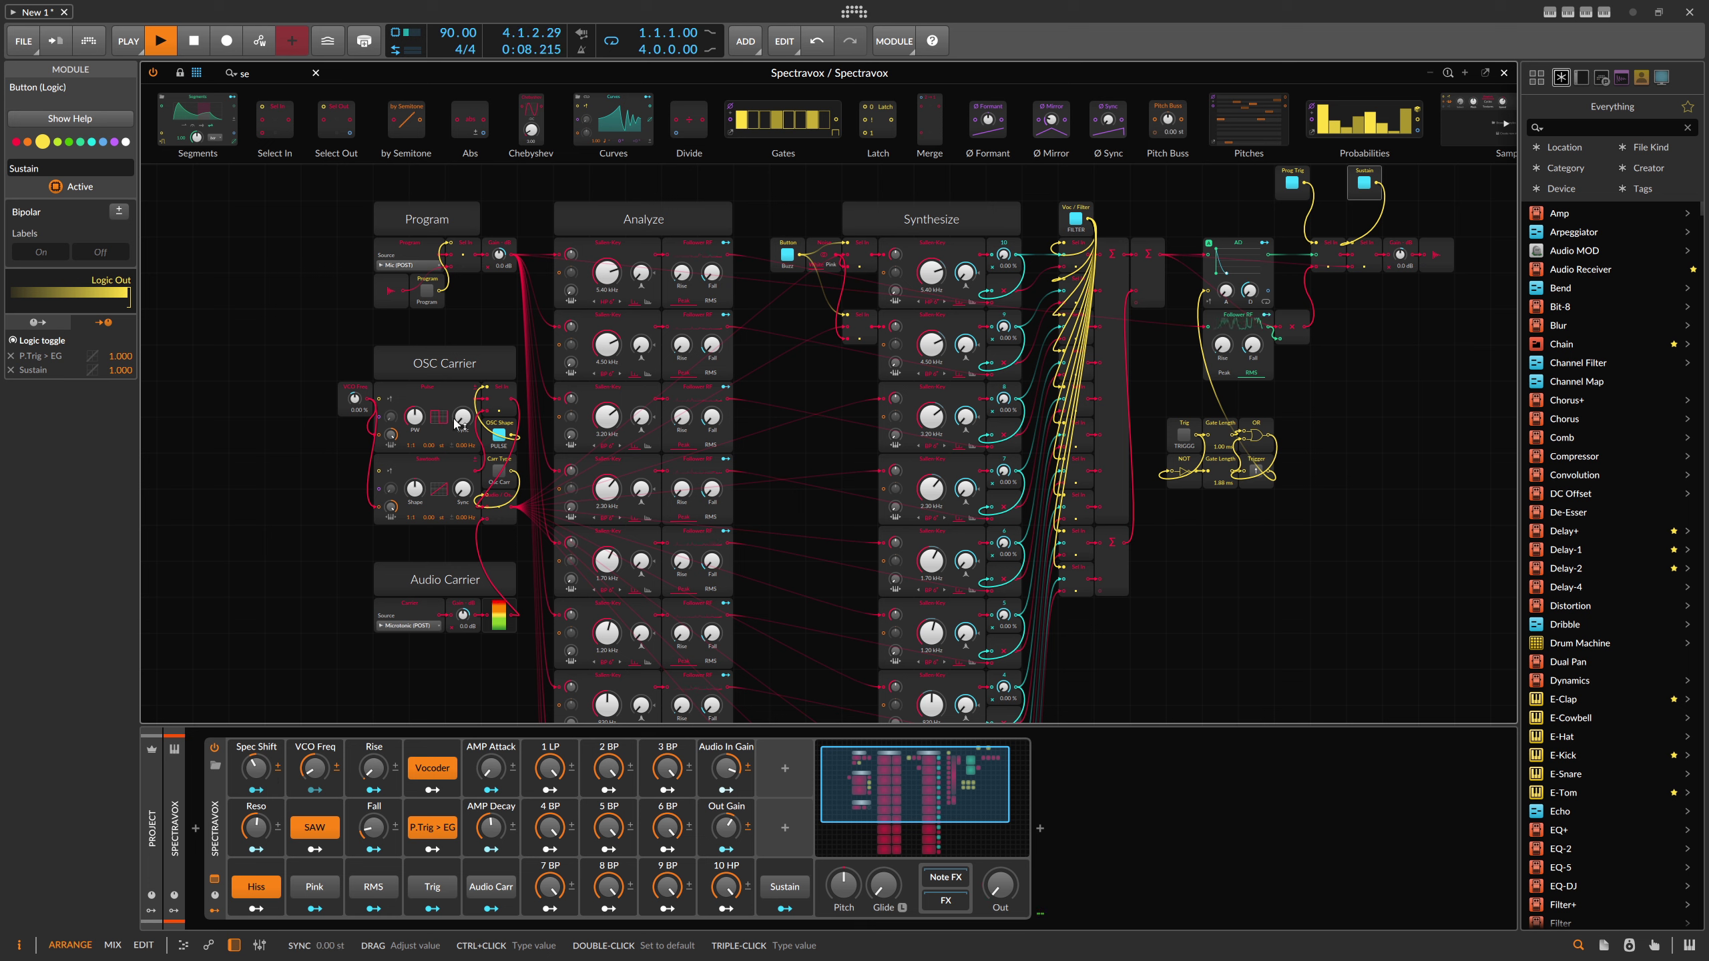
{"action": "left_click", "coordinate": [502, 888]}
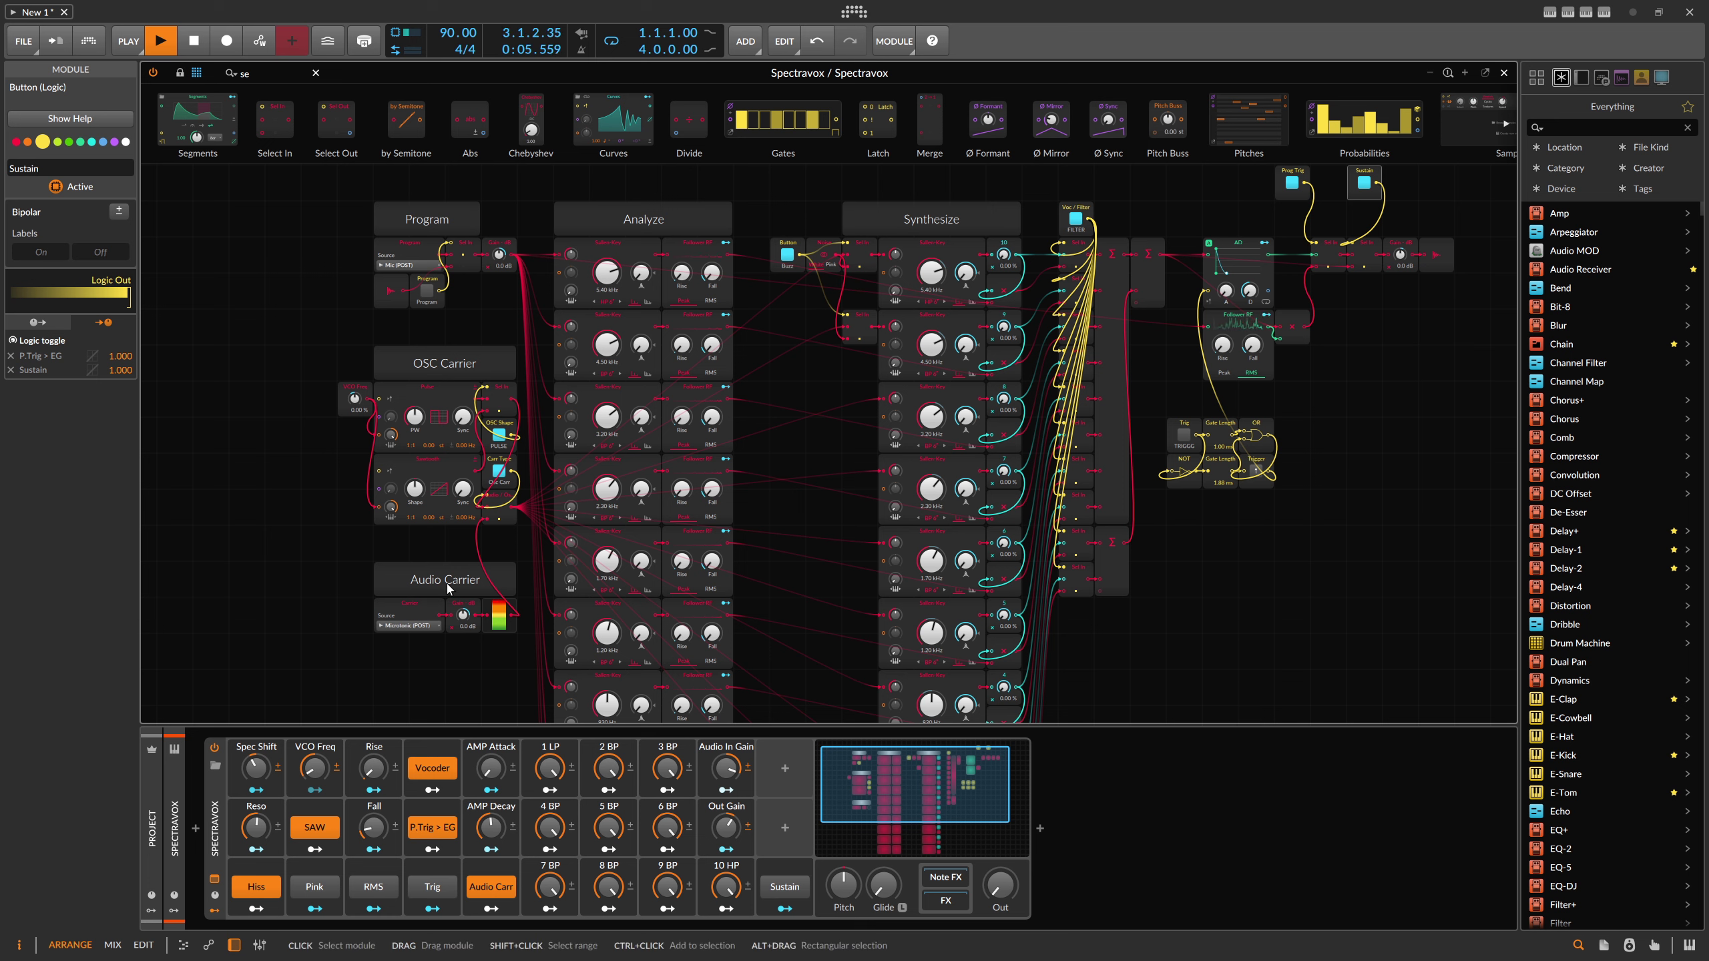
{"action": "mouse_move", "coordinate": [1000, 885]}
{"action": "left_mouse_down"}
{"action": "mouse_move", "coordinate": [1001, 911]}
{"action": "mouse_move", "coordinate": [1001, 892]}
{"action": "left_mouse_up"}
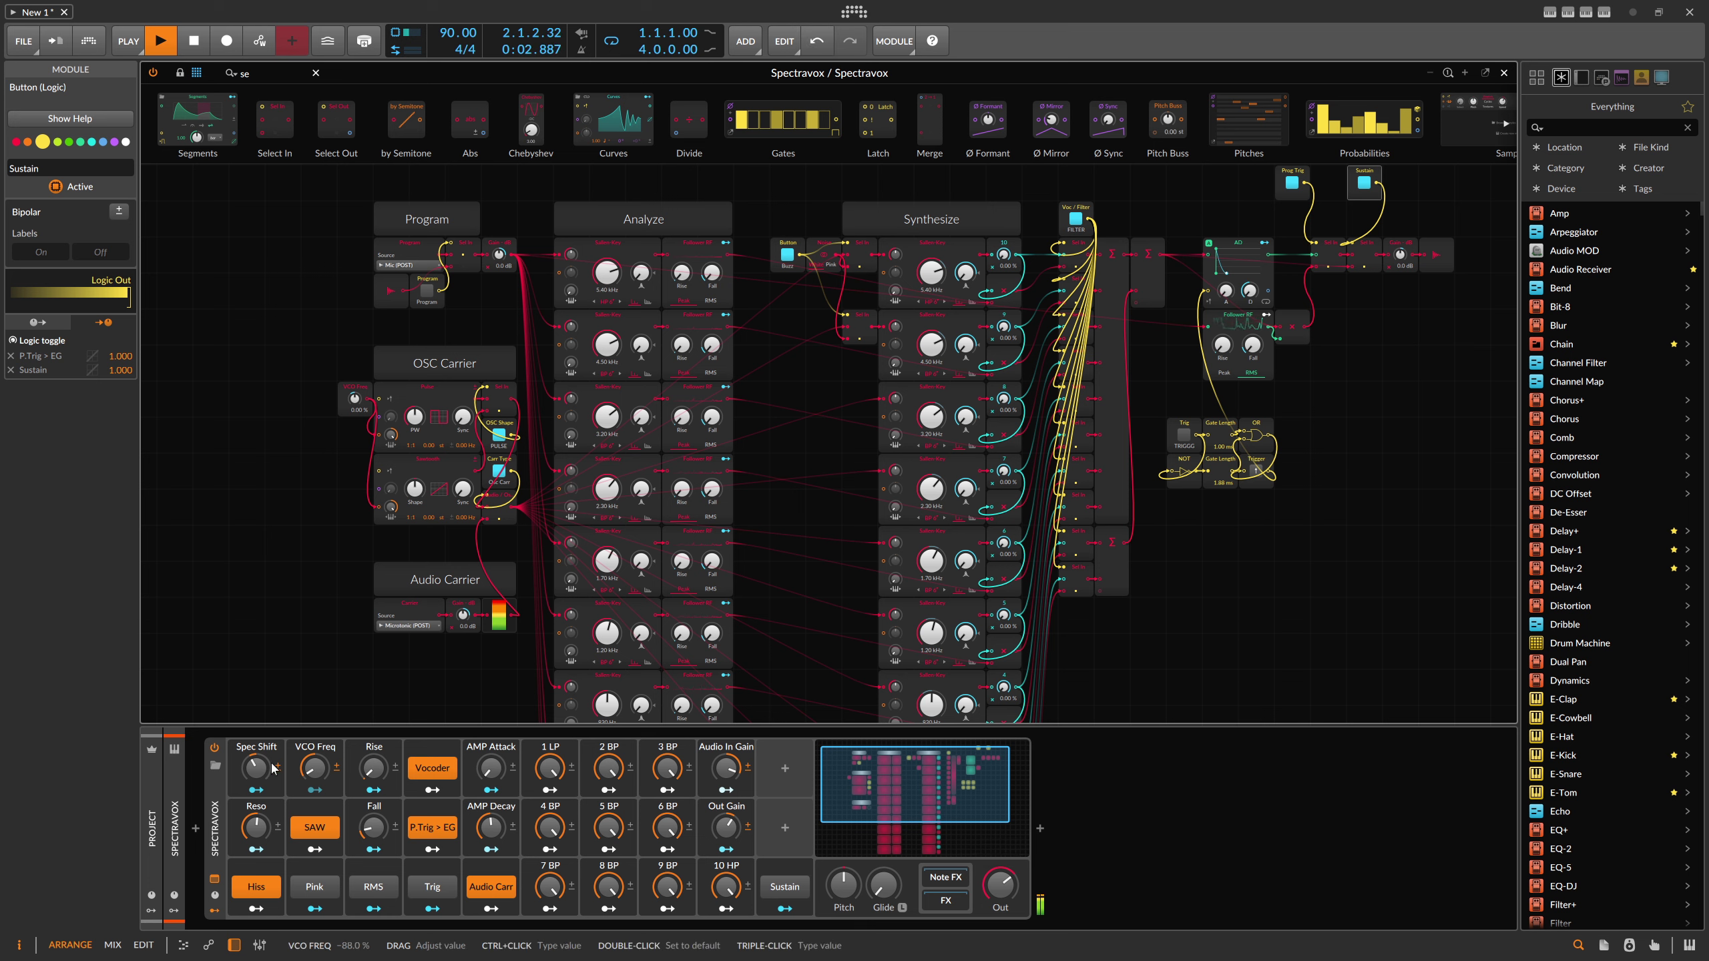
{"action": "mouse_move", "coordinate": [256, 768]}
{"action": "left_mouse_down"}
{"action": "mouse_move", "coordinate": [255, 751]}
{"action": "mouse_move", "coordinate": [264, 786]}
{"action": "left_mouse_up"}
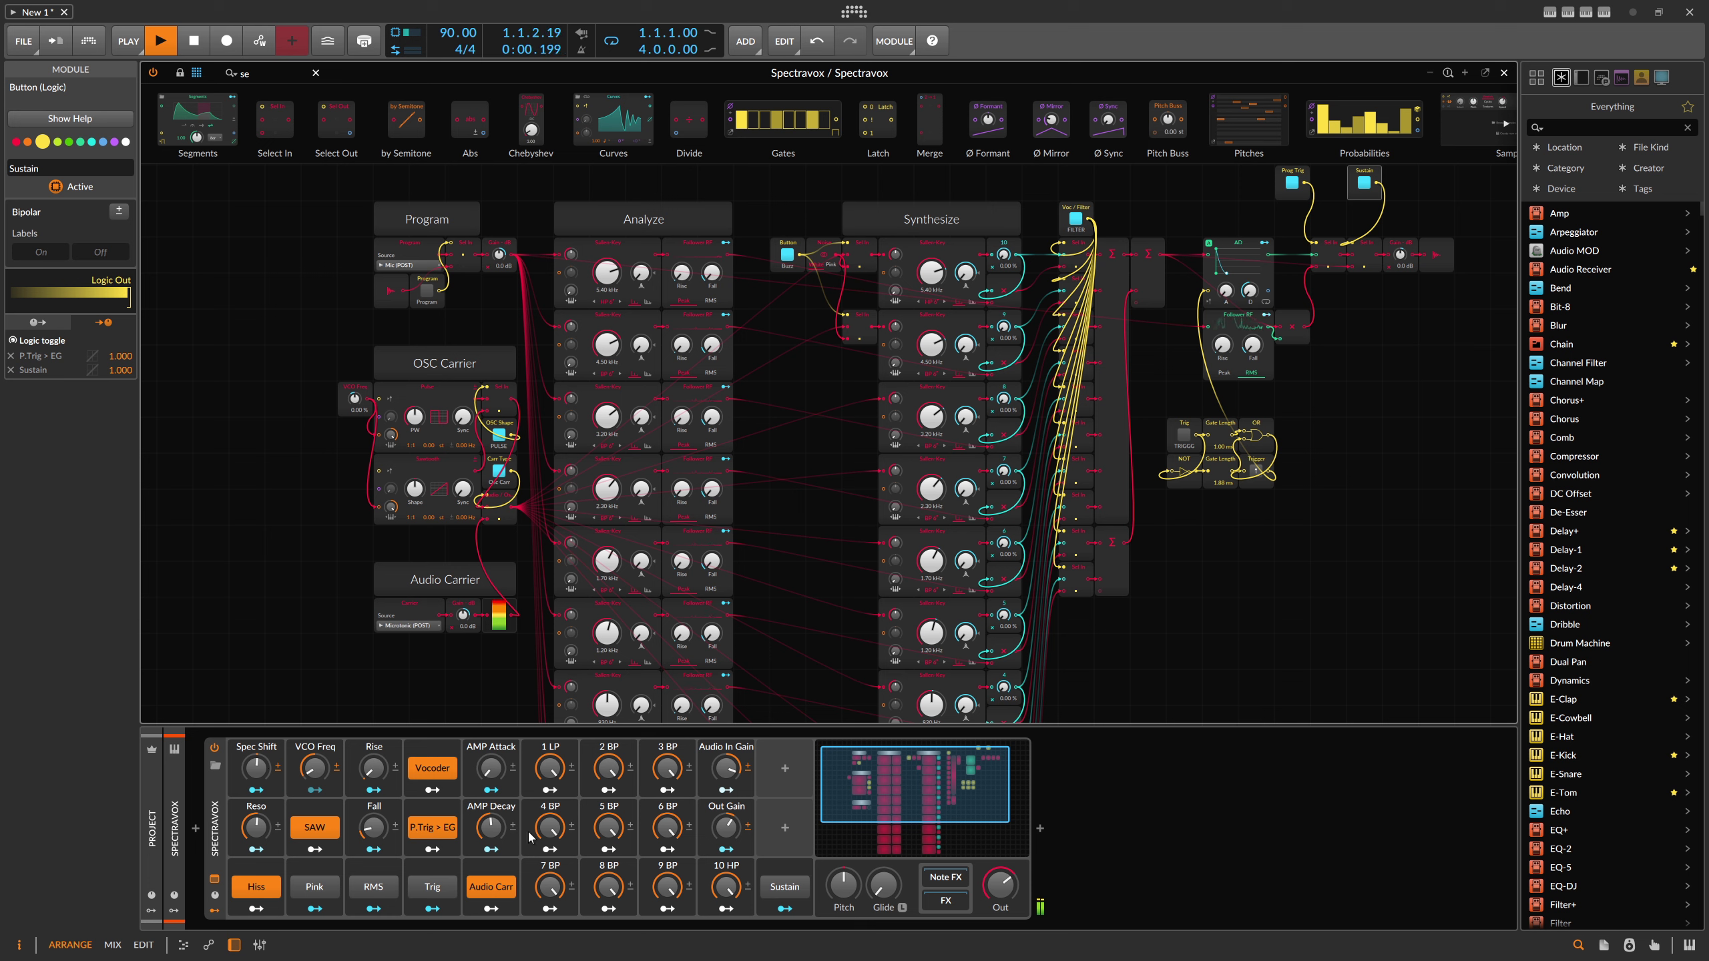
{"action": "left_click_drag", "start_coordinate": [712, 783], "coordinate": [711, 778]}
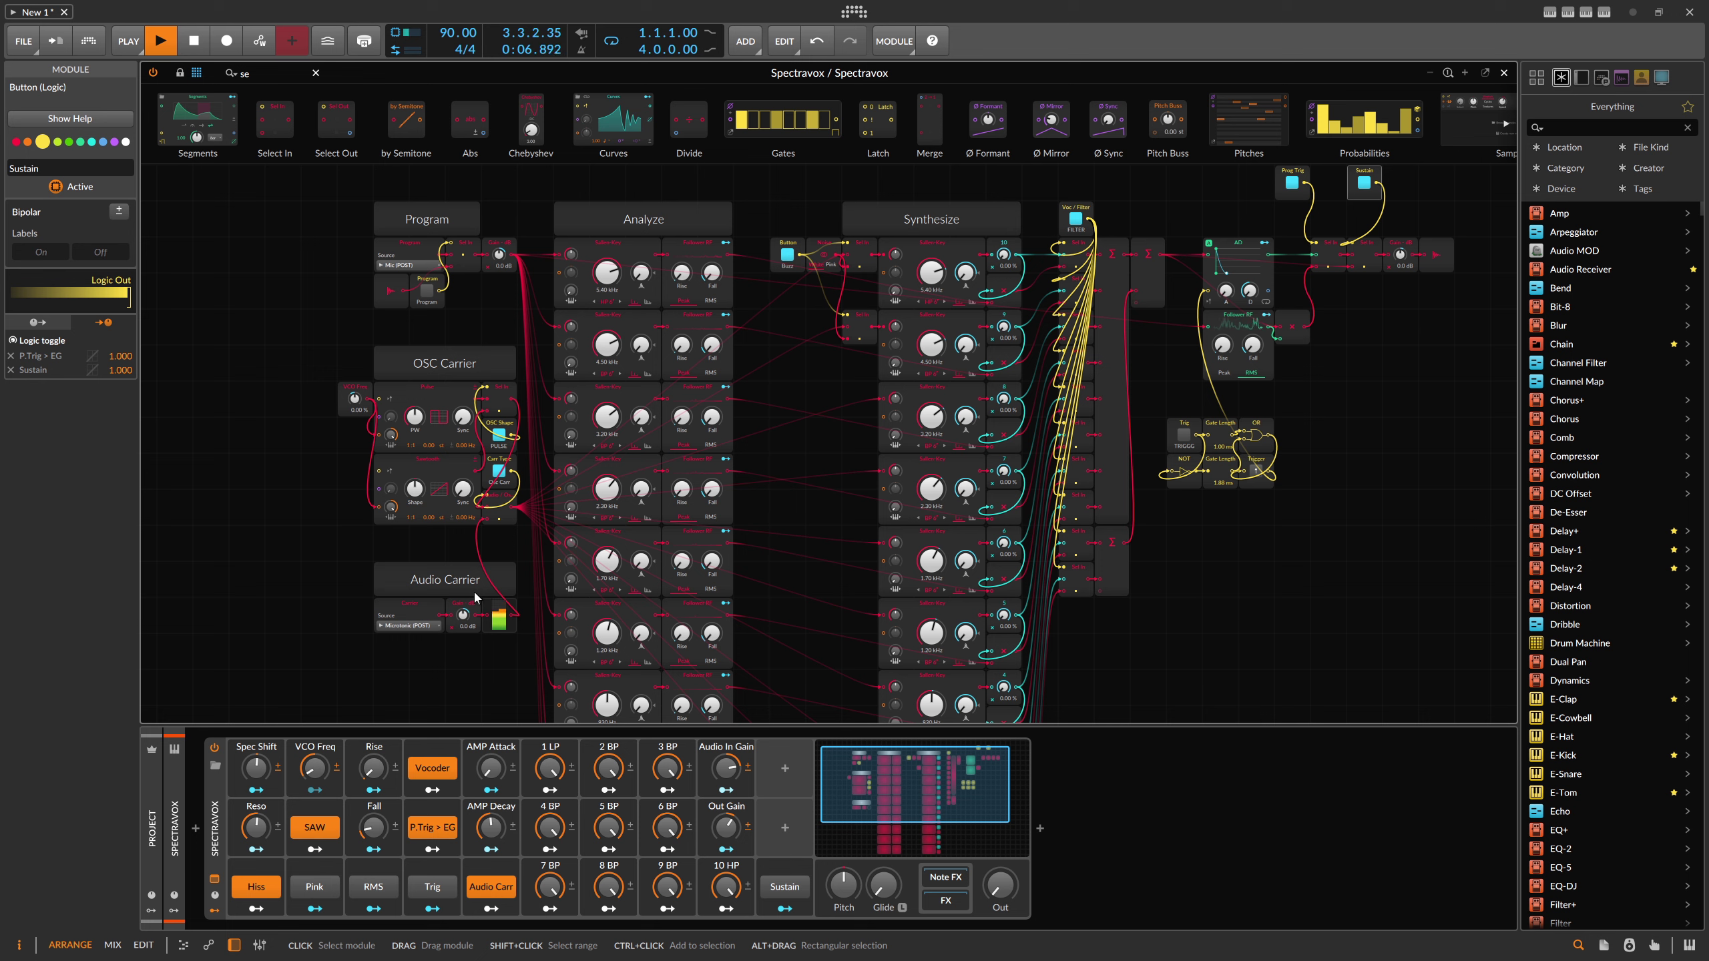
Switch off Hiss, SAW, P.Trig > EG, Vocoder and Audio Carr in Spectravox.
{"action": "left_click", "coordinate": [256, 886]}
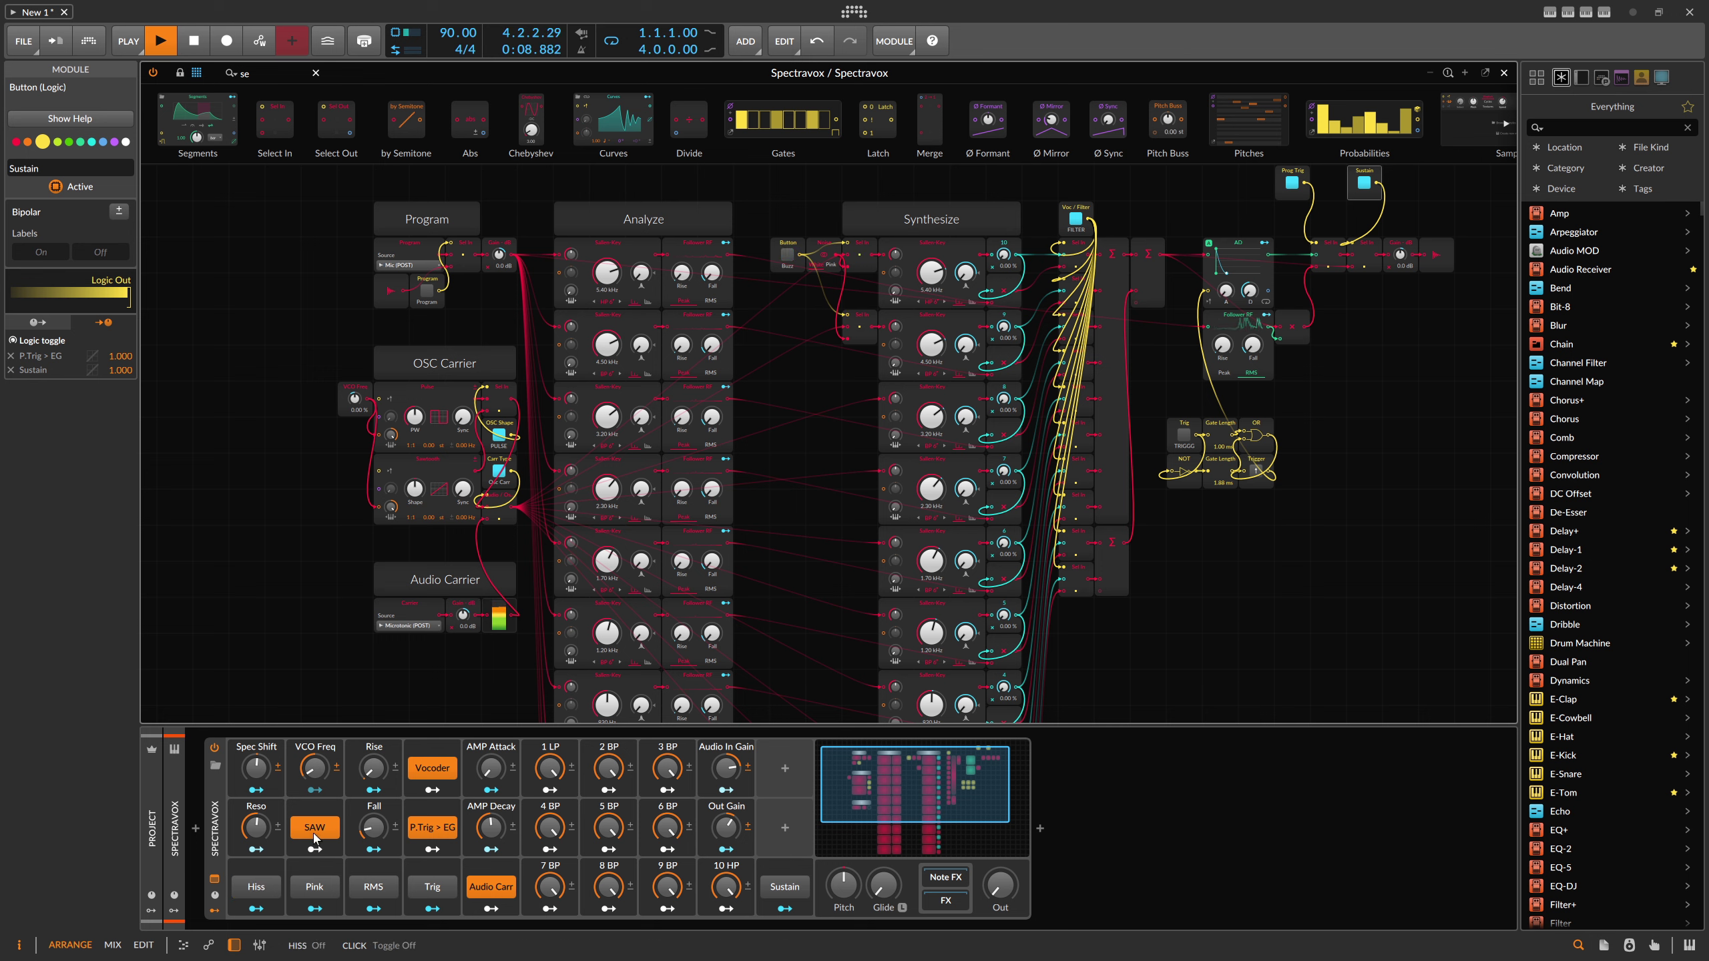
{"action": "left_click", "coordinate": [315, 827]}
{"action": "left_click", "coordinate": [412, 837]}
{"action": "left_click", "coordinate": [432, 768]}
{"action": "left_click", "coordinate": [490, 886]}
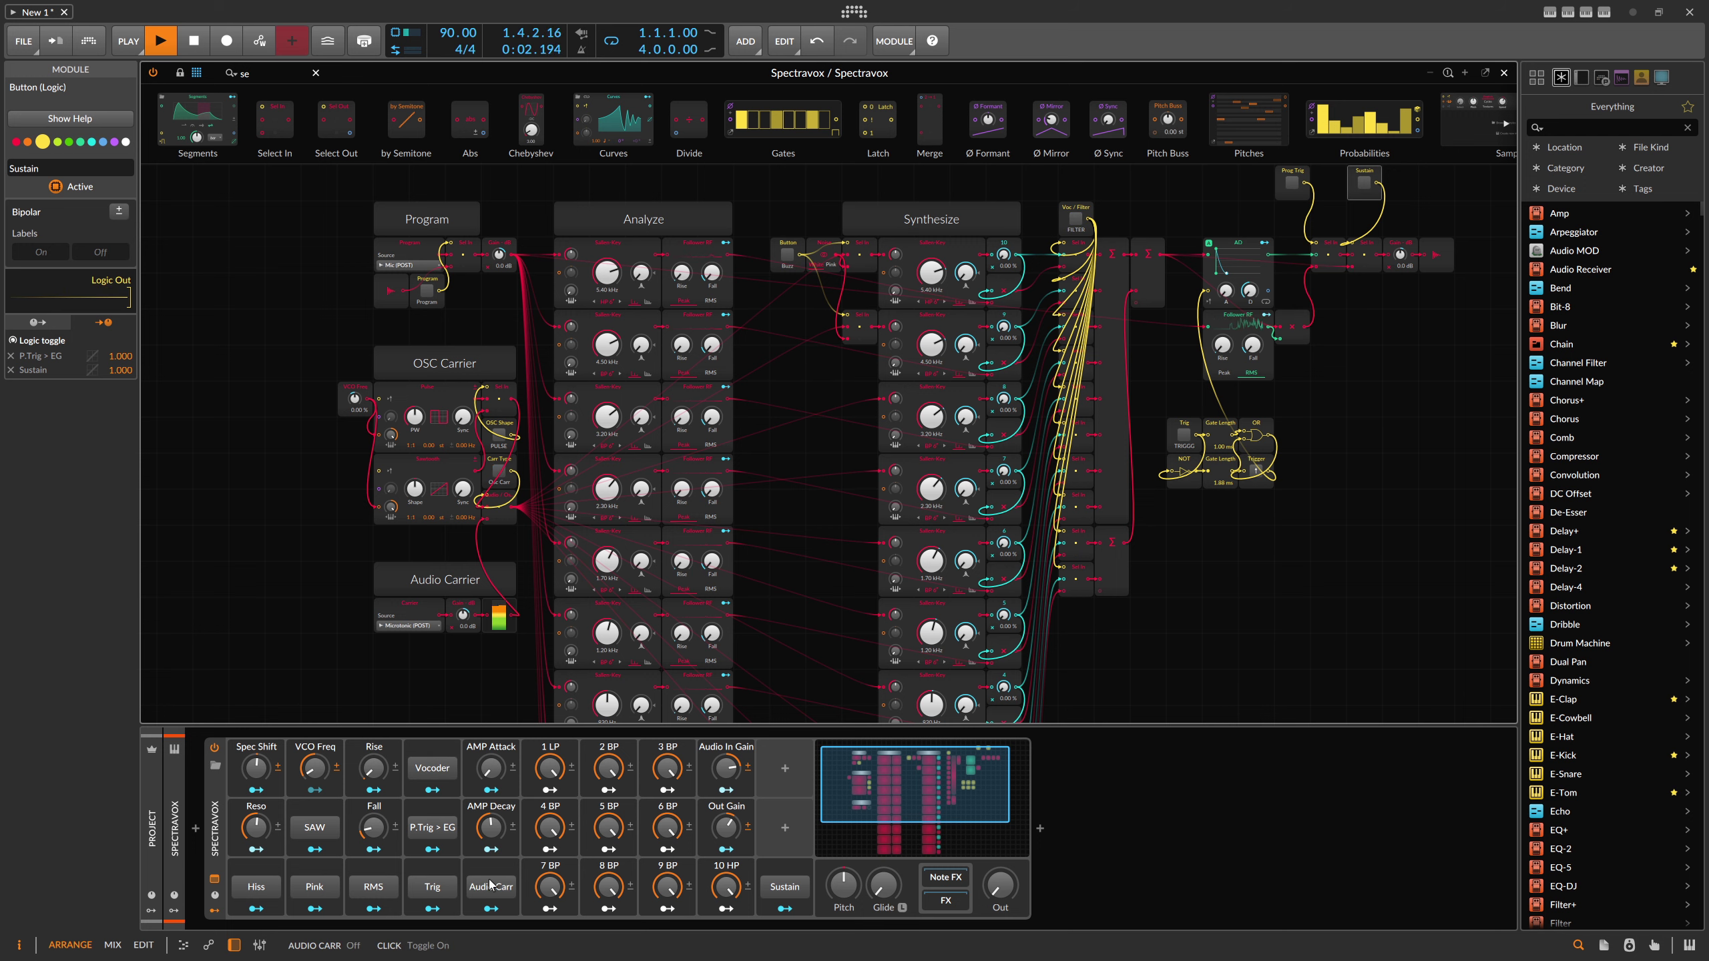
Leave the Grid and insert the stock Vocoder on a new Audio 5 track.
{"action": "left_click", "coordinate": [1505, 73]}
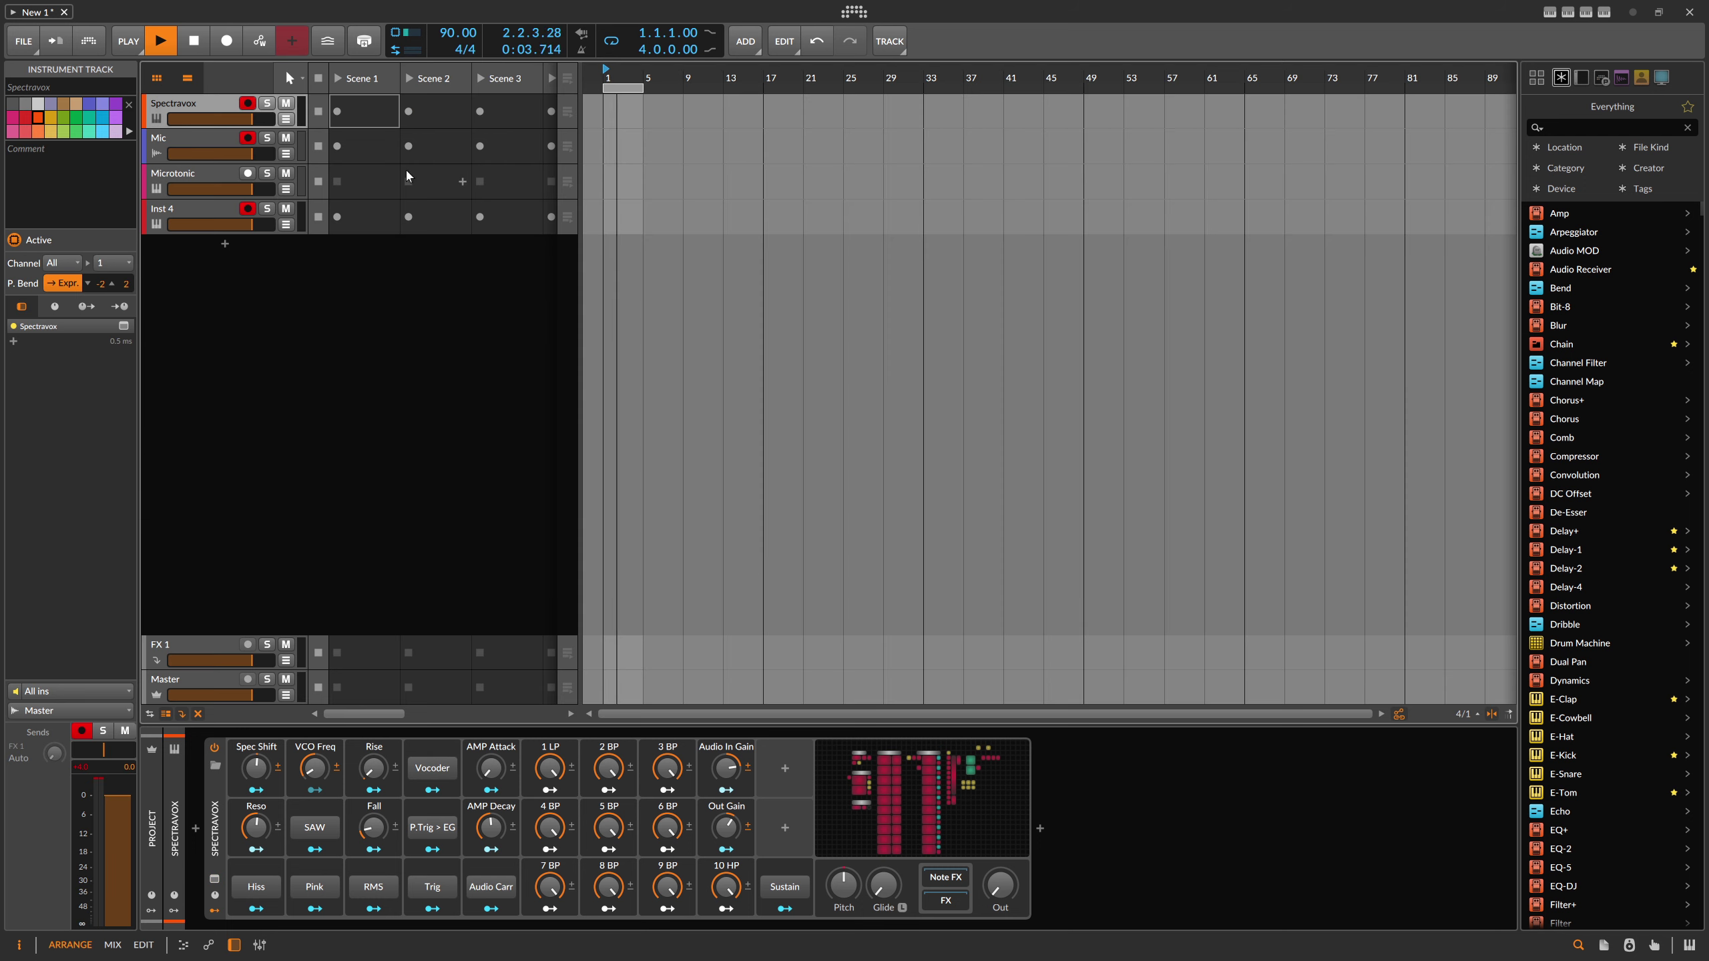
{"action": "double_click", "coordinate": [226, 253]}
{"action": "type", "text": "v"}
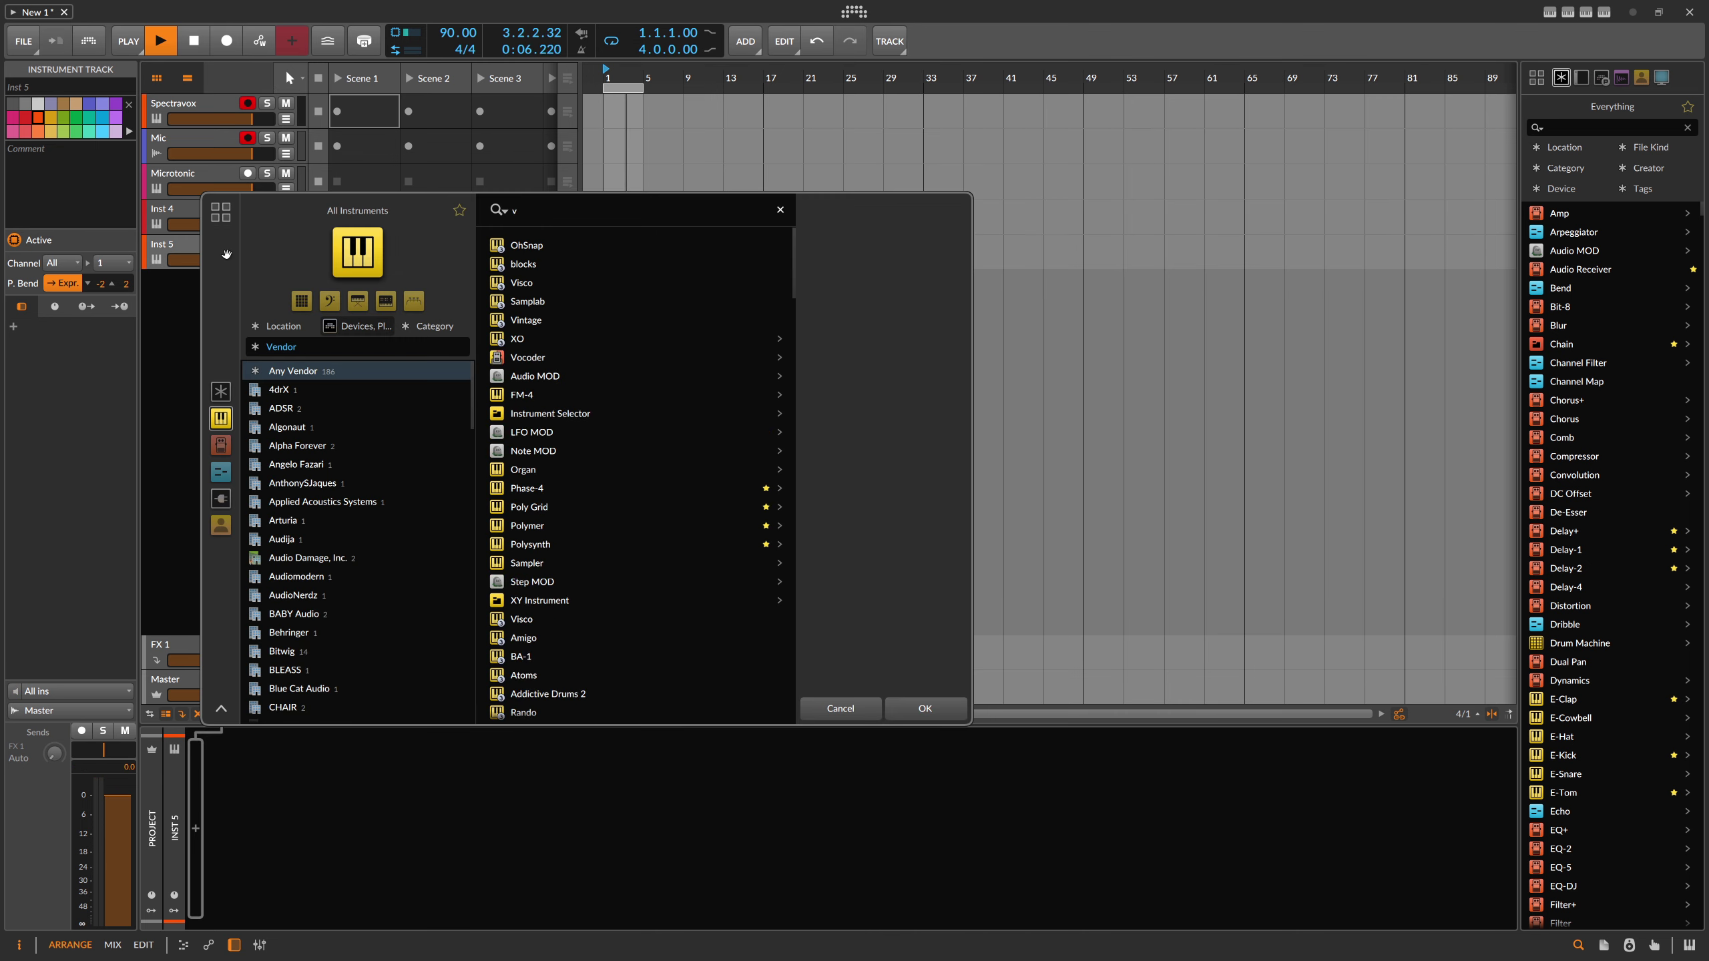
{"action": "type", "text": "ocer"}
{"action": "key", "text": "BackSpace"}
{"action": "key", "text": "BackSpace"}
{"action": "key", "text": "BackSpace"}
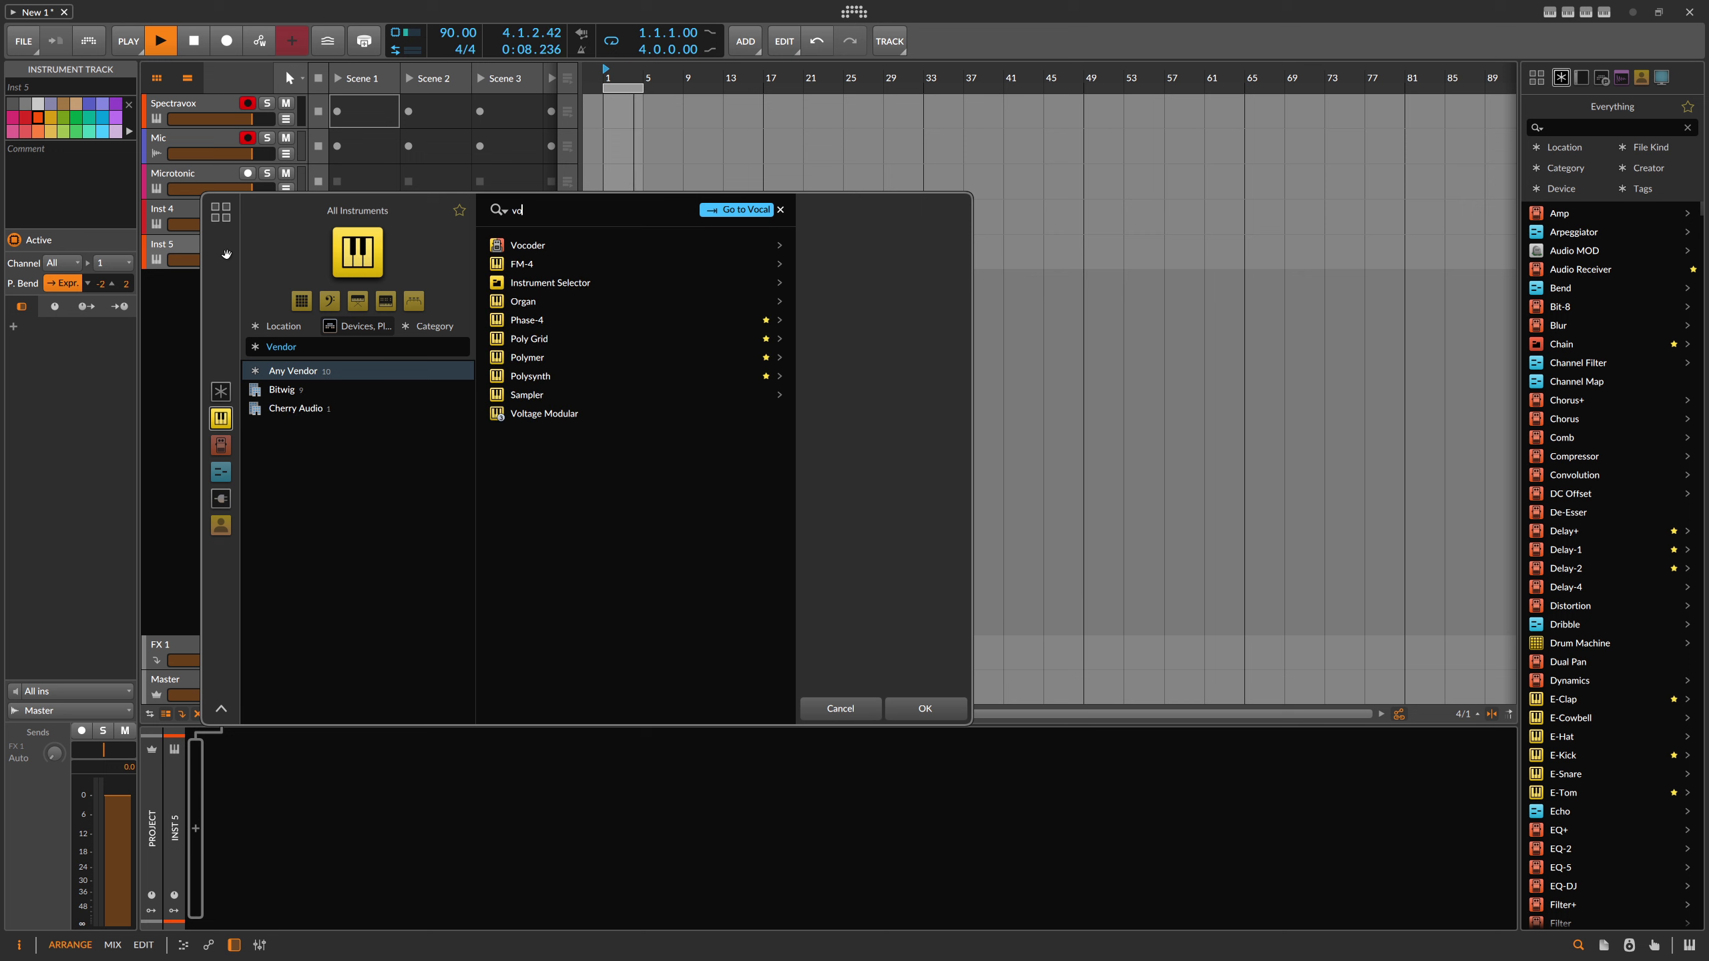
{"action": "left_click", "coordinate": [526, 245]}
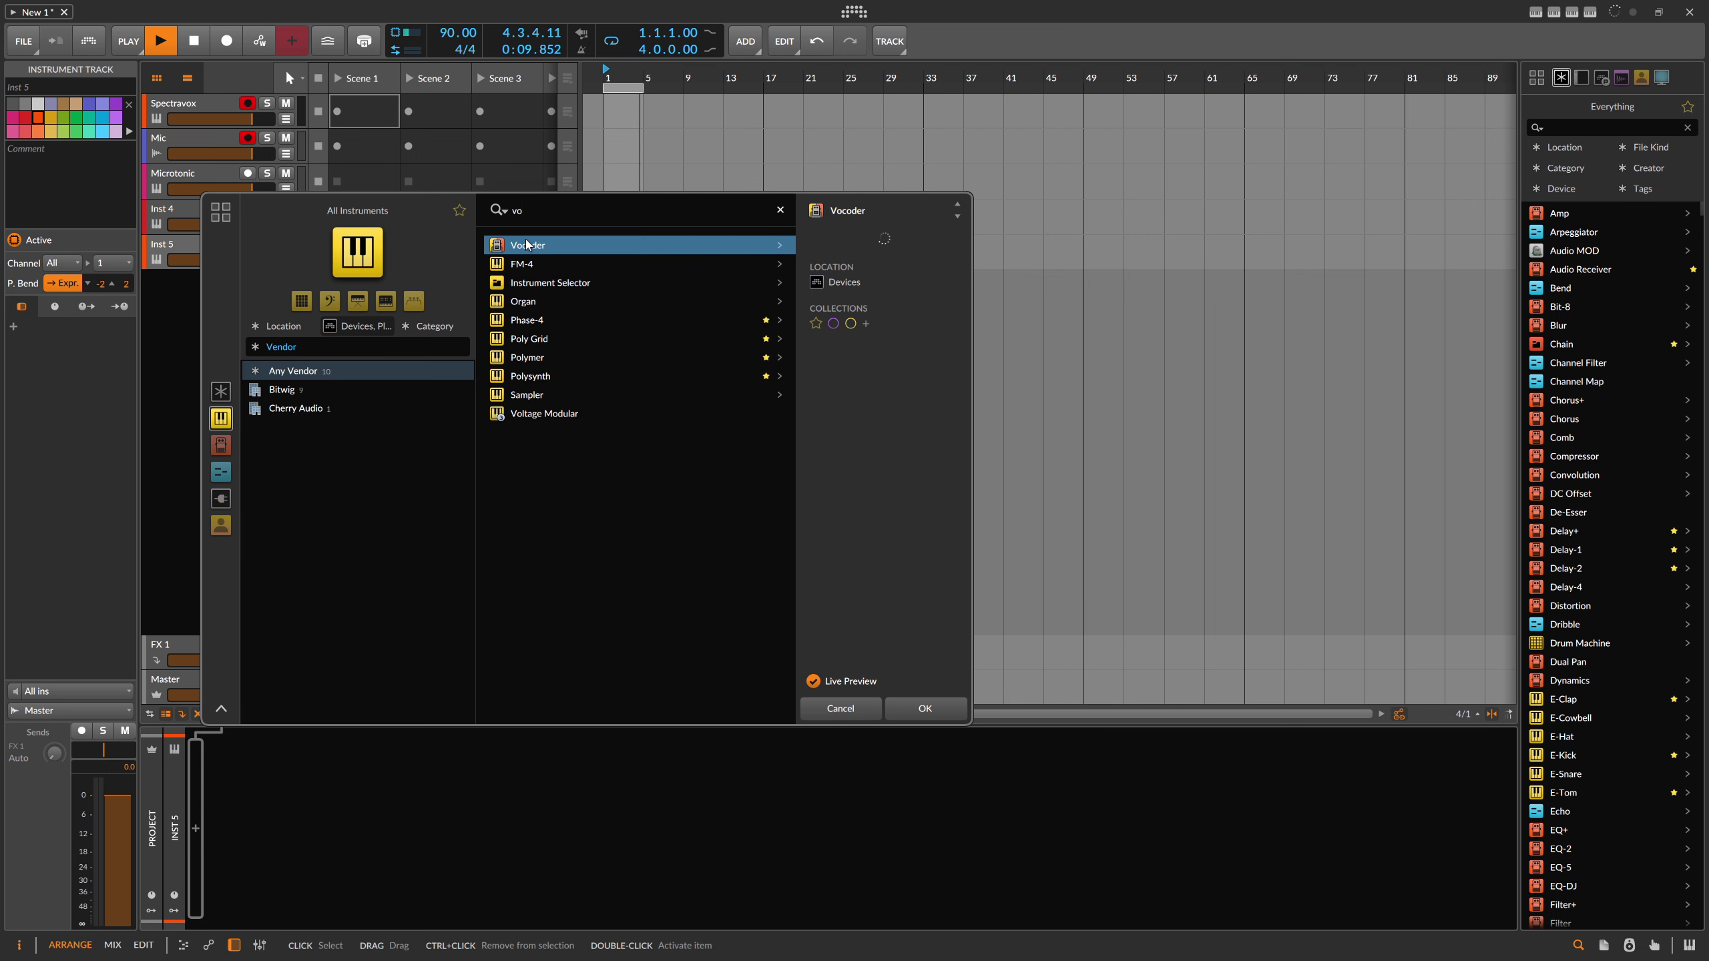
{"action": "double_click", "coordinate": [526, 245]}
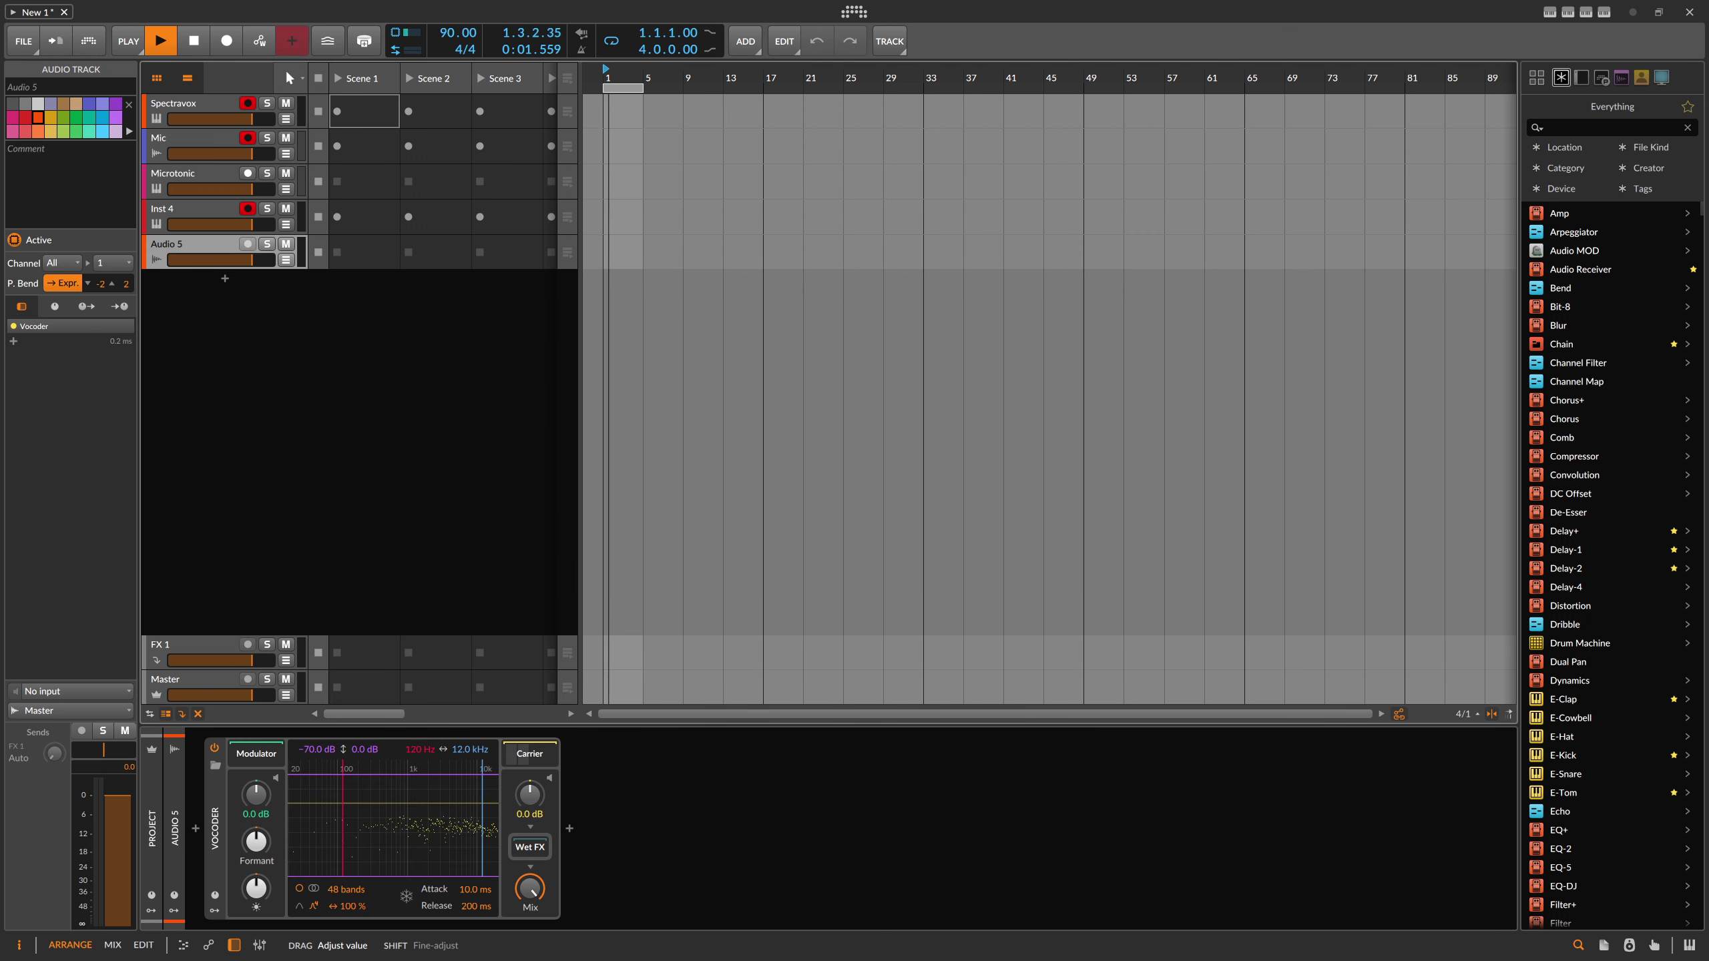
Raise the Vocoder's band count, then delete it and return to the Spectravox track.
{"action": "left_click_drag", "start_coordinate": [346, 889], "coordinate": [346, 856]}
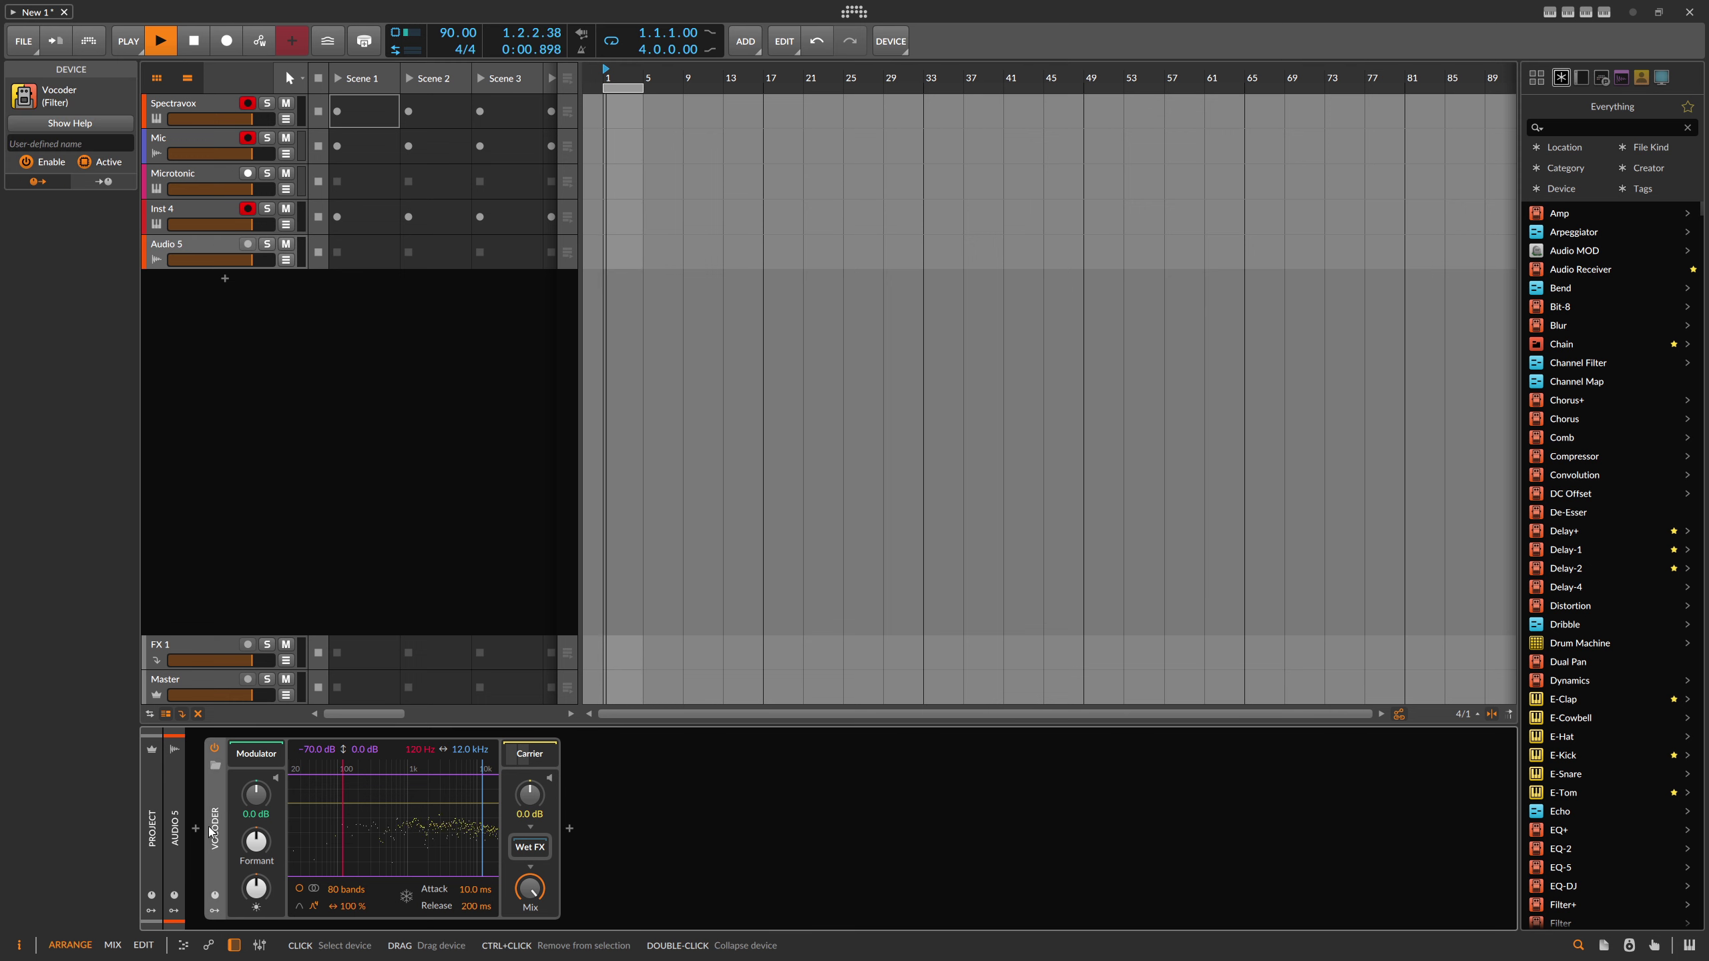
{"action": "key", "text": "Delete"}
{"action": "key", "text": "Up"}
{"action": "key", "text": "Up"}
{"action": "key", "text": "Up"}
{"action": "key", "text": "Up"}
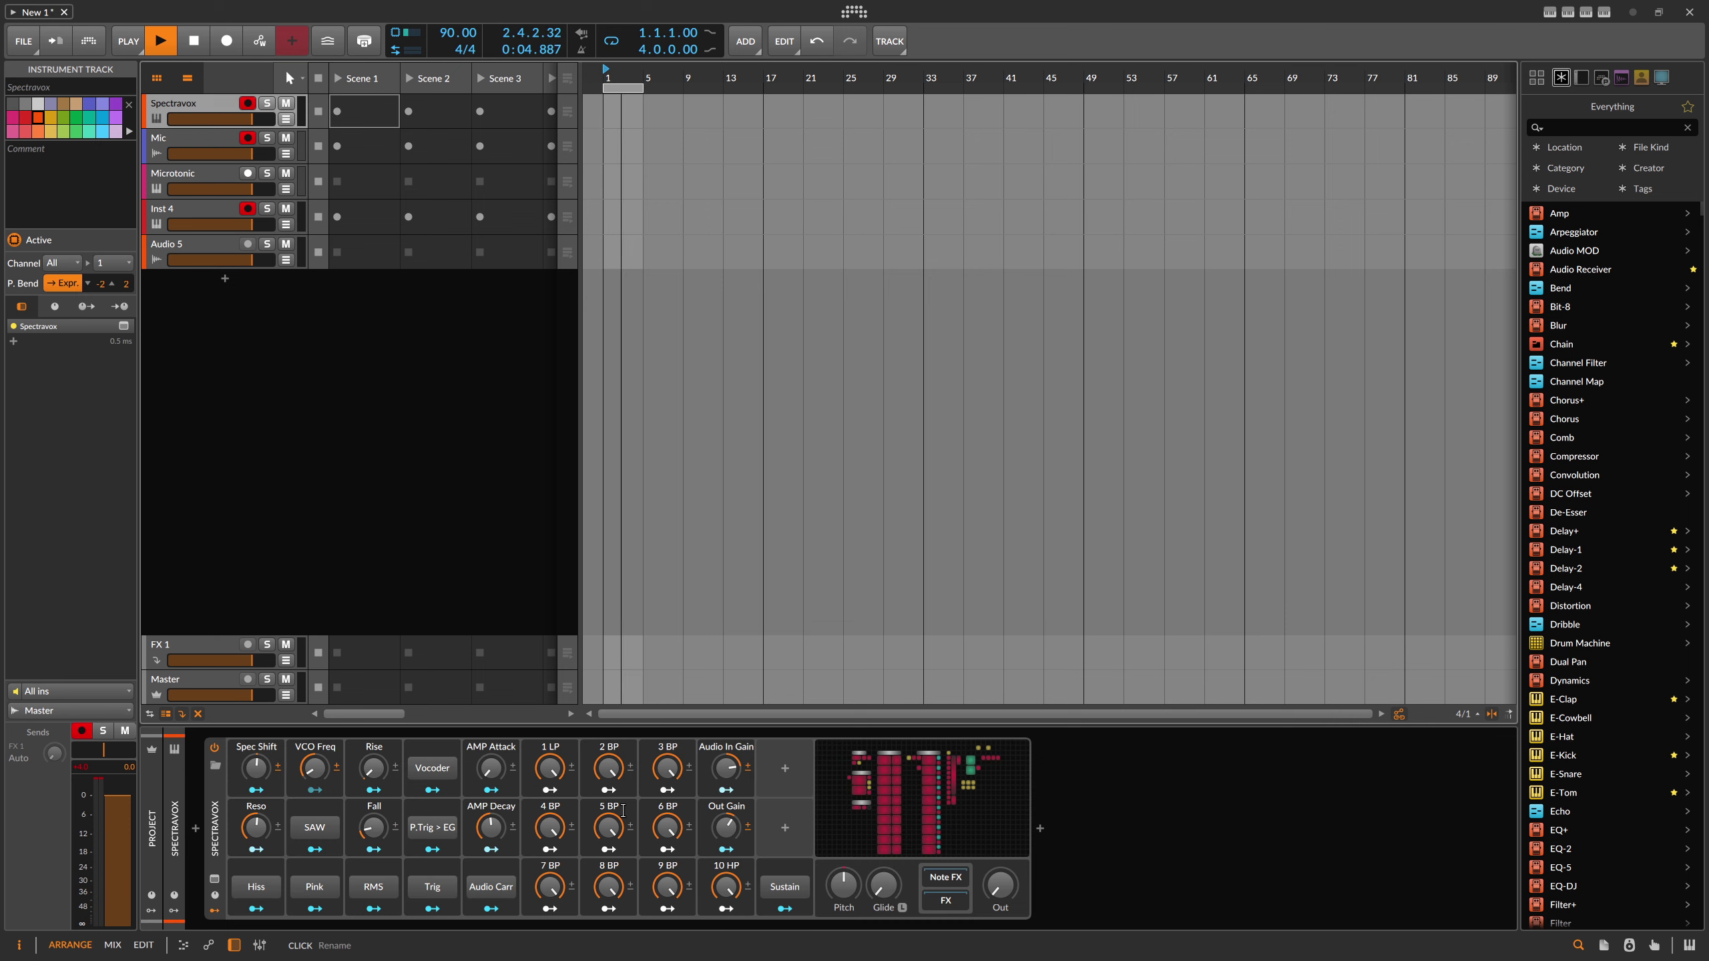
Open the Spectravox device's Grid editor and frame the Program, Analyze, Synthesize and carrier sections.
{"action": "left_click", "coordinate": [216, 828]}
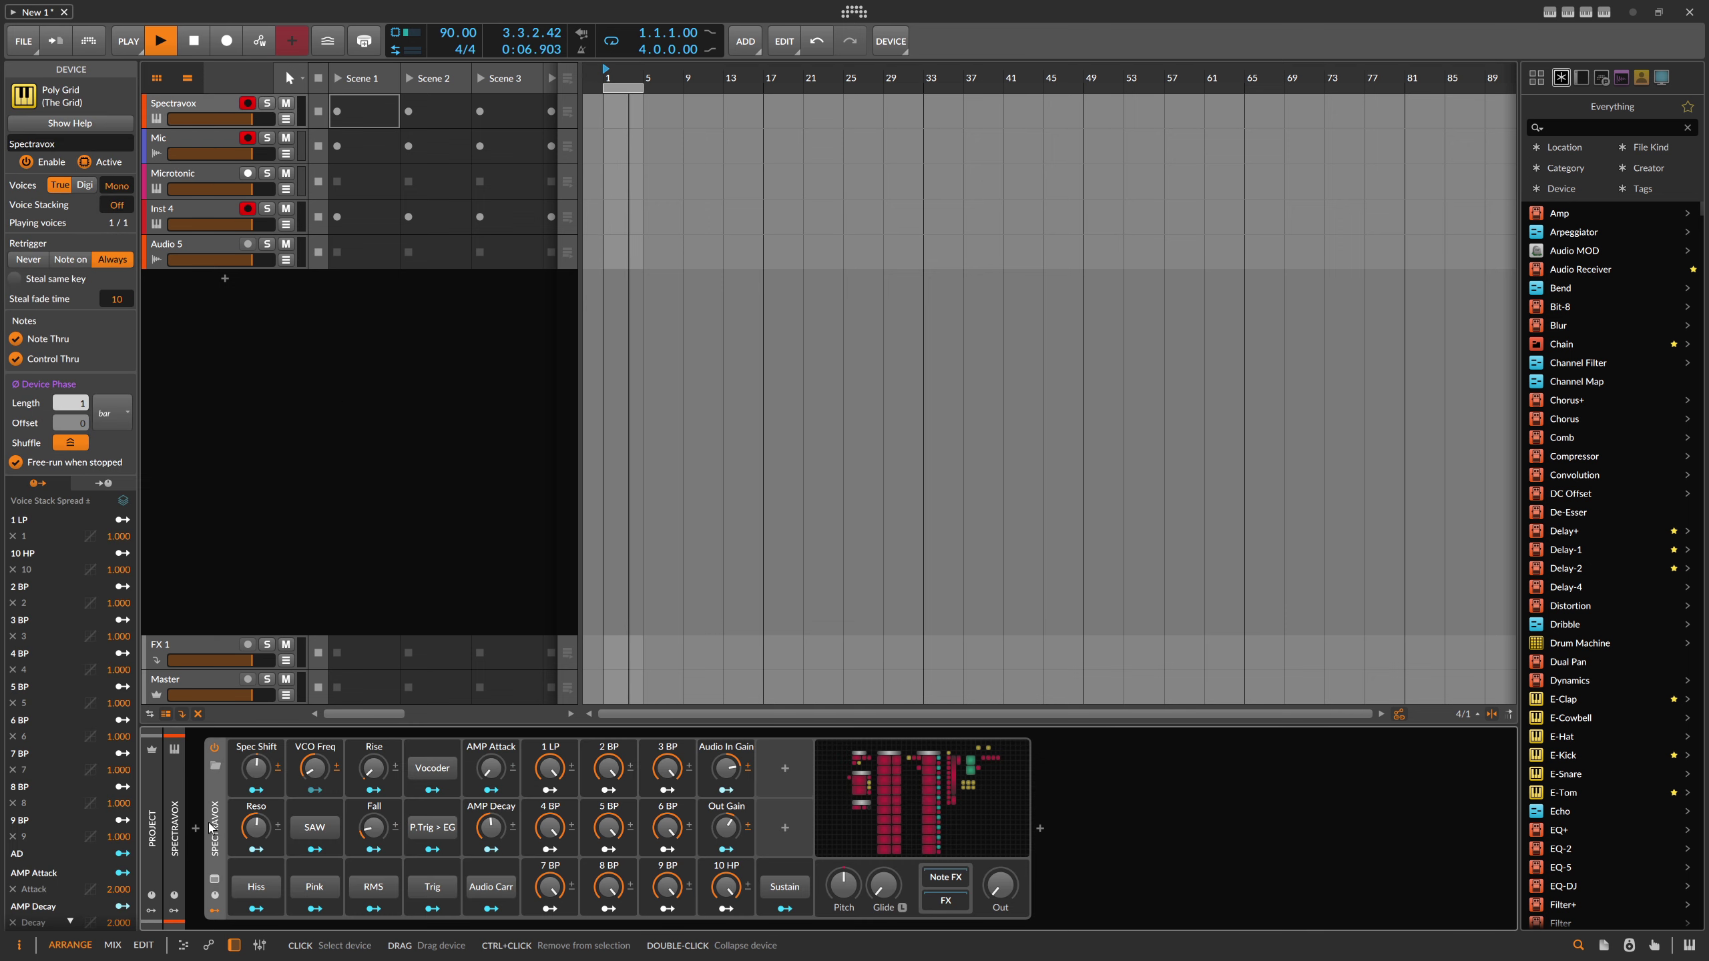
{"action": "double_click", "coordinate": [915, 796]}
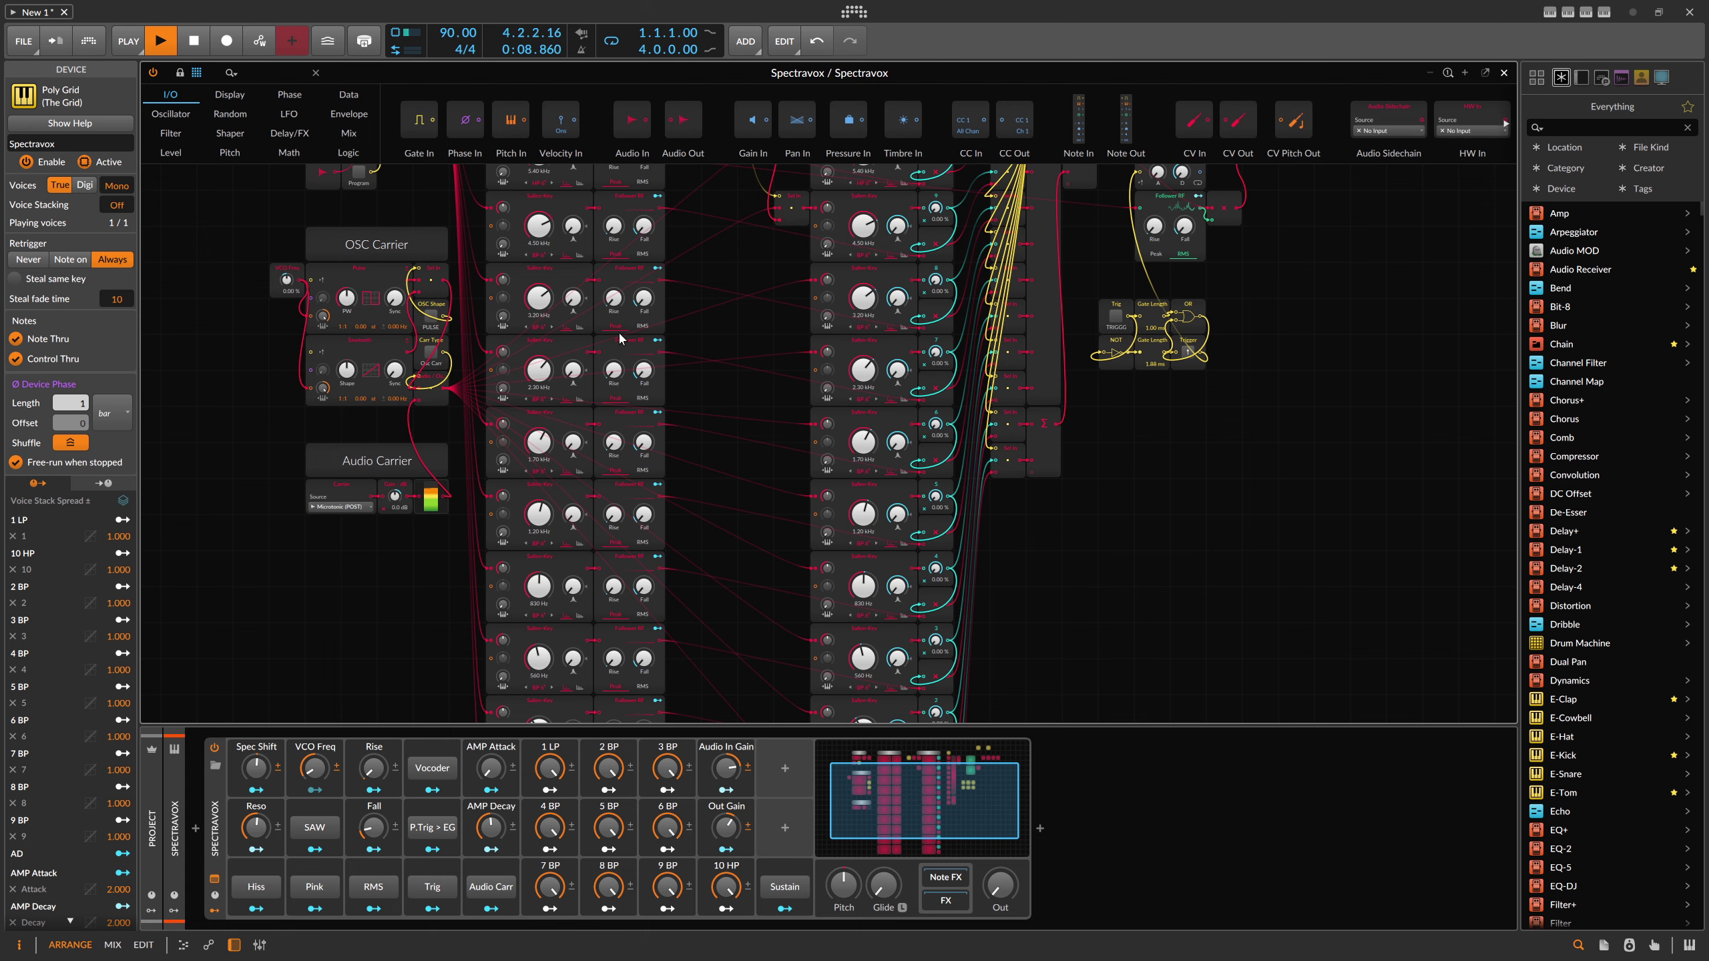
{"action": "scroll", "coordinate": [608, 357], "scroll_direction": "up", "scroll_amount": 4}
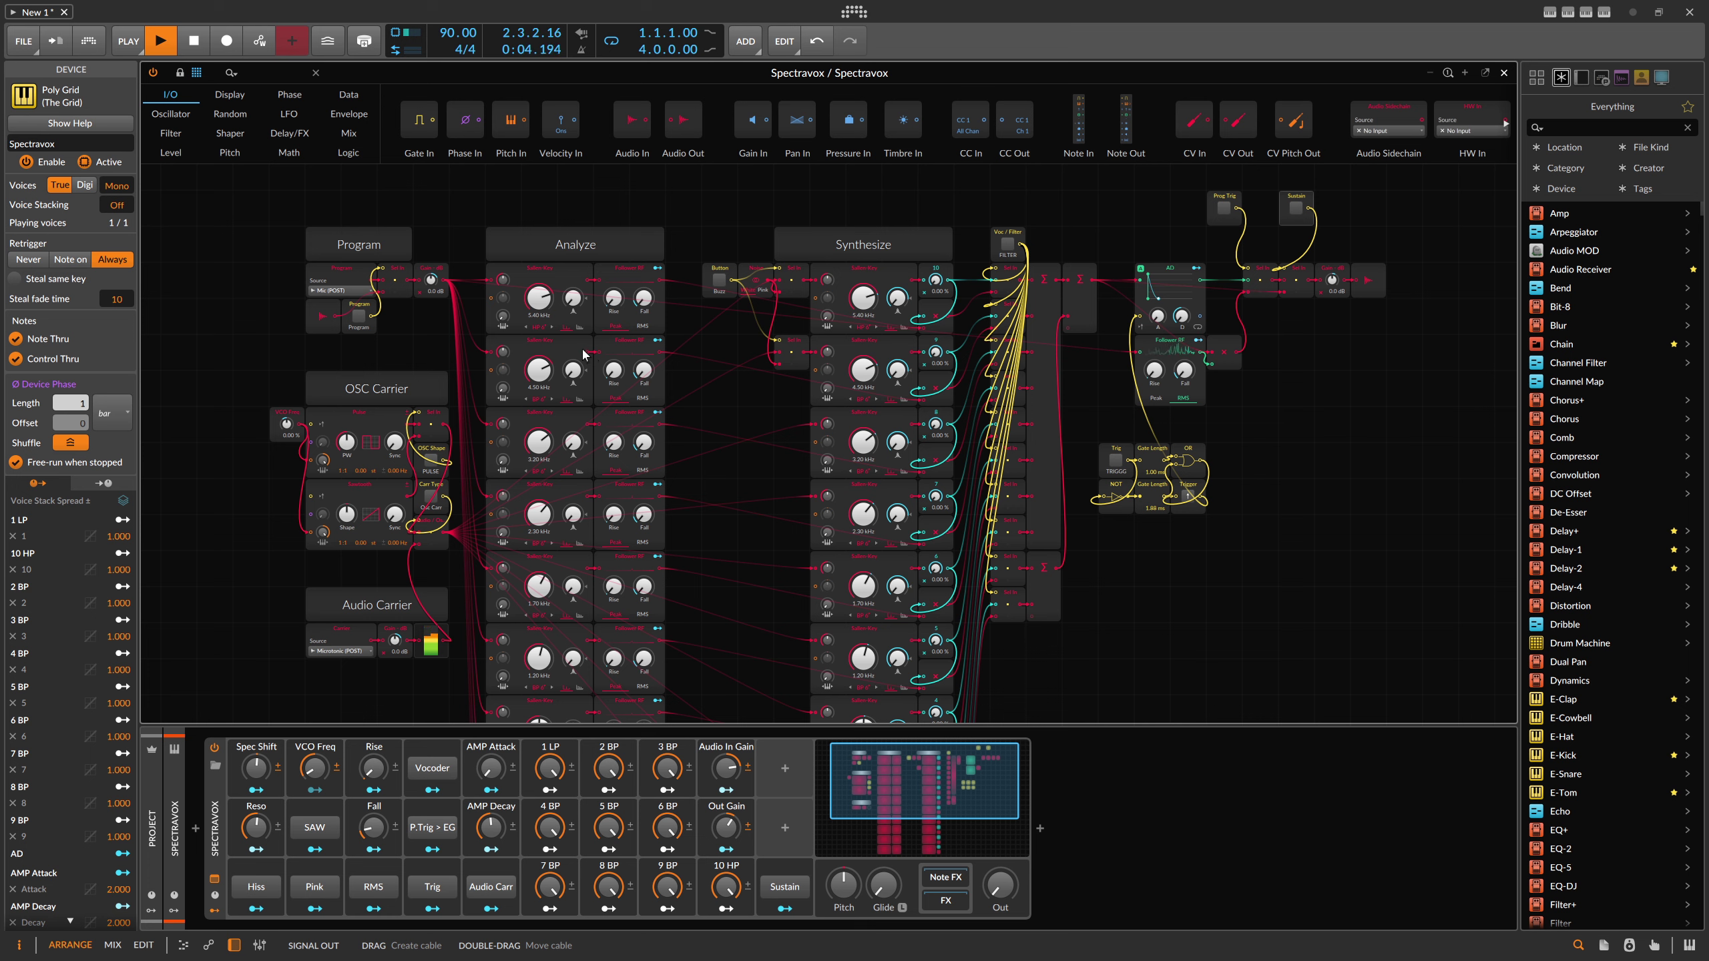
{"action": "mouse_move", "coordinate": [953, 769]}
{"action": "left_mouse_down"}
{"action": "mouse_move", "coordinate": [941, 808]}
{"action": "mouse_move", "coordinate": [940, 750]}
{"action": "mouse_move", "coordinate": [947, 794]}
{"action": "mouse_move", "coordinate": [948, 768]}
{"action": "left_mouse_up"}
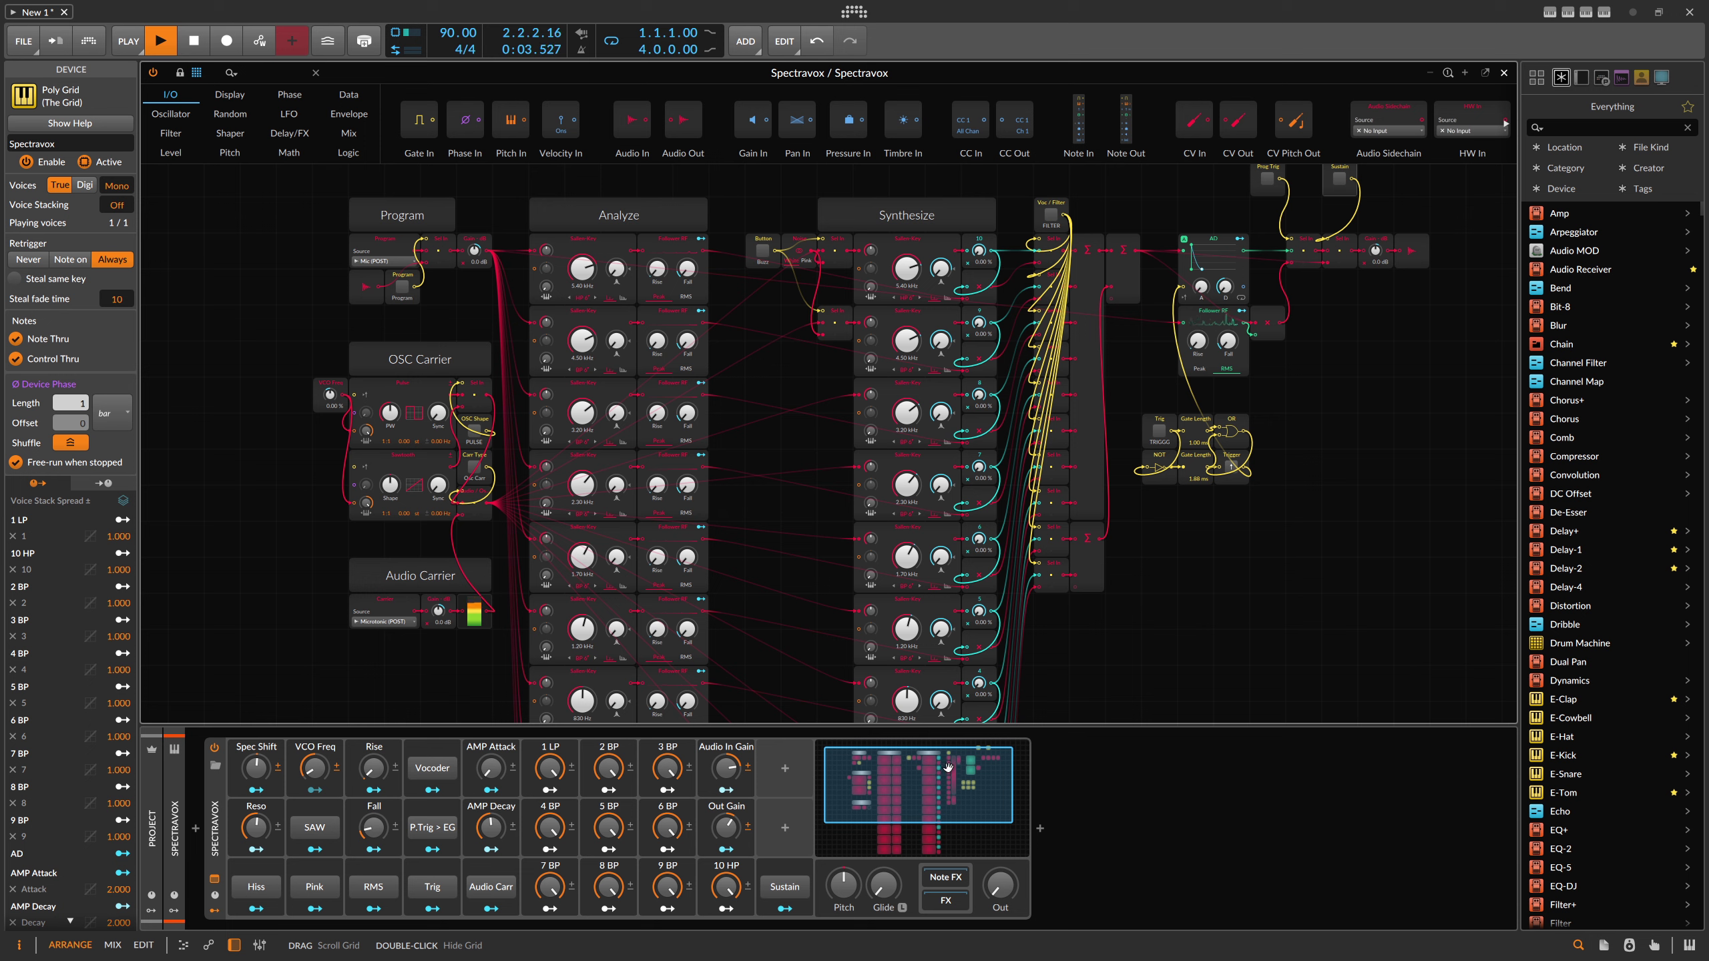